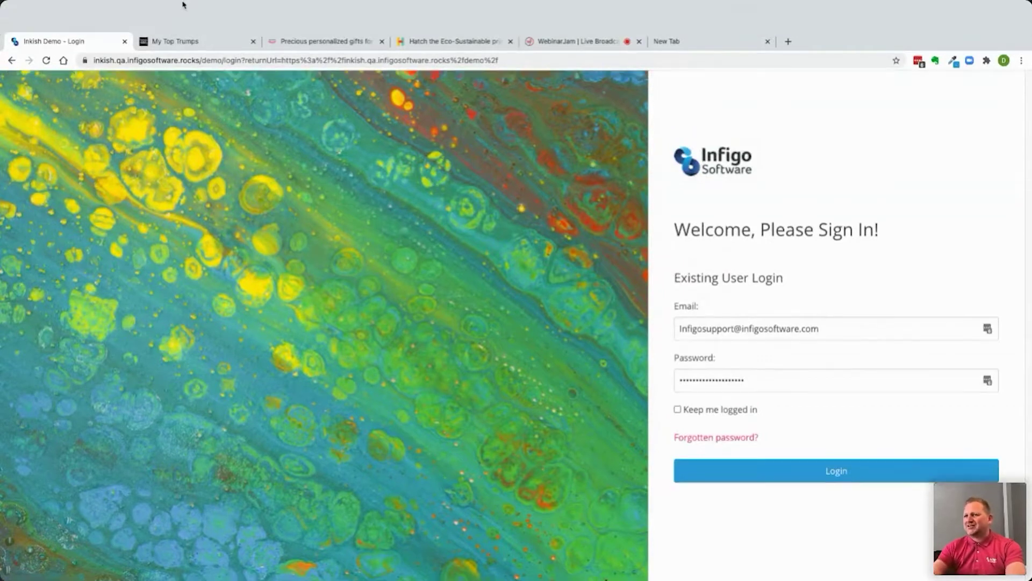
- Look through the My Top Trumps storefront's home page, including its personalised card ranges and accessories
click(184, 5)
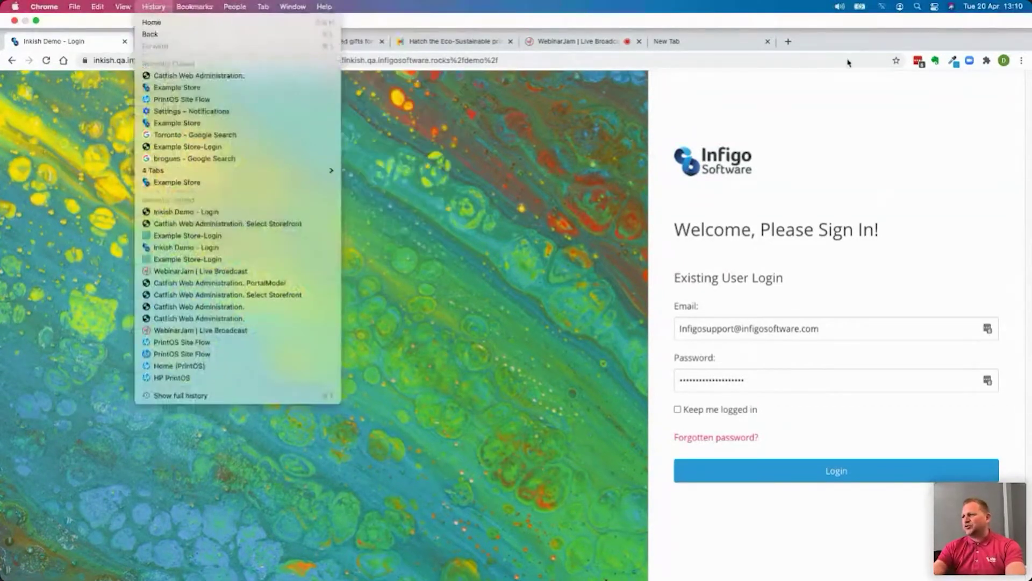
click(851, 50)
click(208, 42)
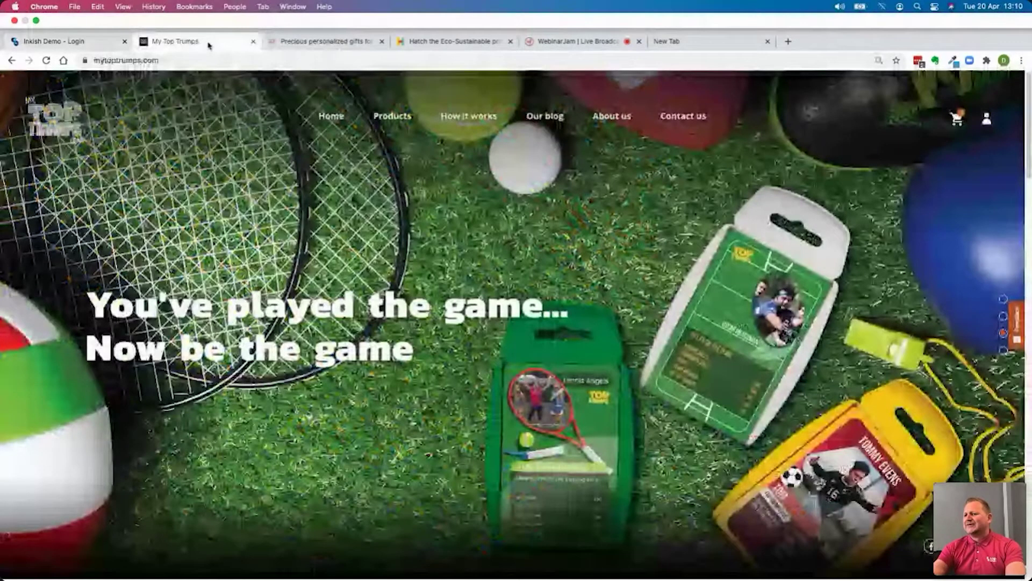
scroll(594, 469, down, 20)
scroll(594, 469, up, 20)
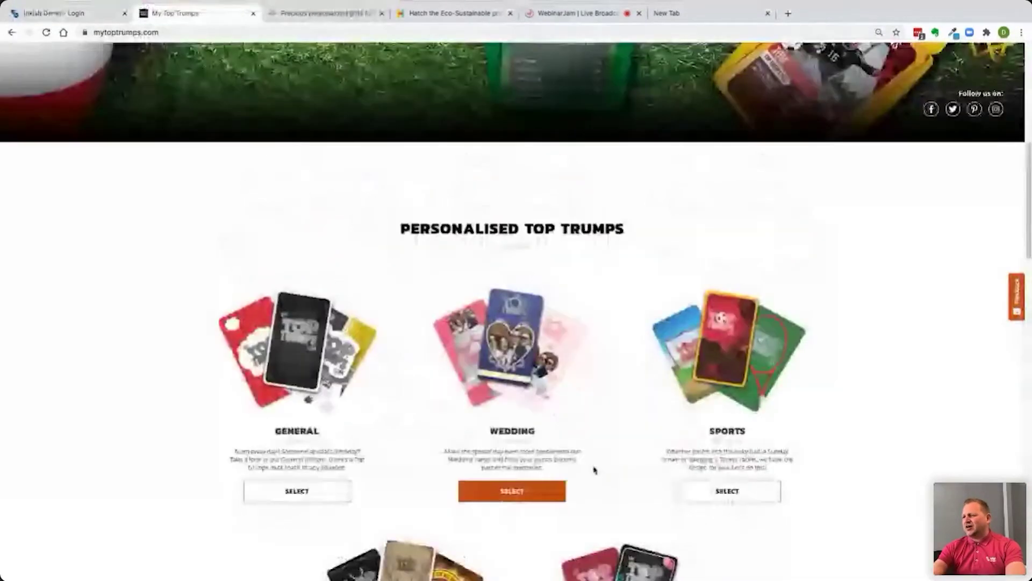
scroll(595, 469, up, 3)
scroll(594, 469, down, 15)
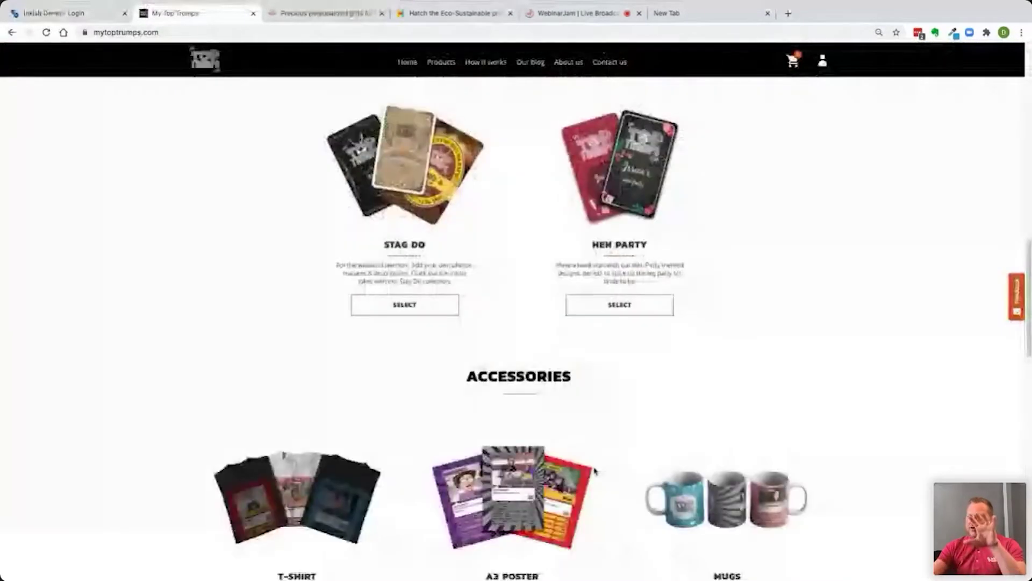
scroll(594, 471, up, 15)
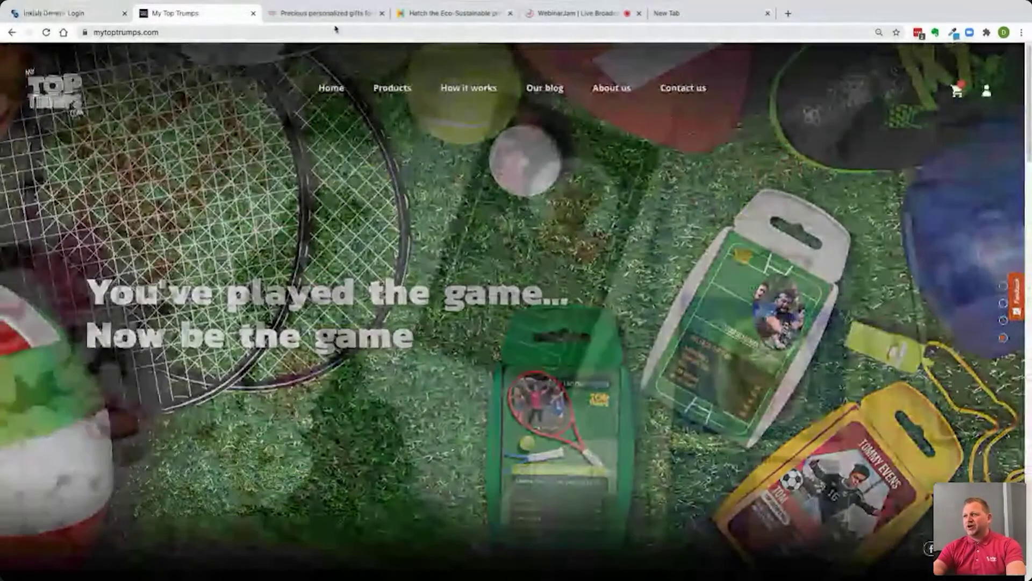
- Look through the PrintMySmile and Hatch storefront home pages and their product ranges
click(336, 15)
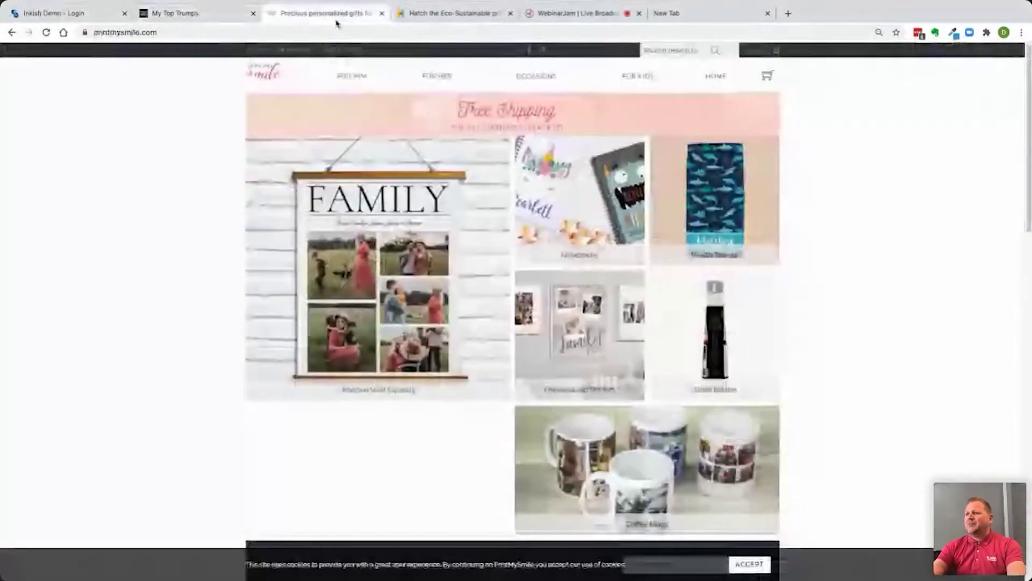
scroll(104, 300, down, 10)
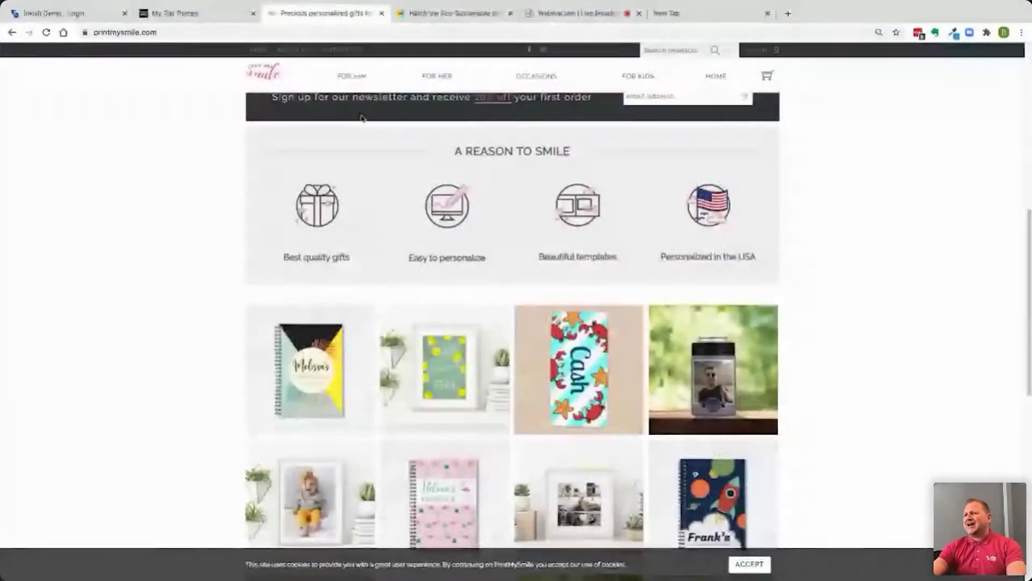
click(424, 13)
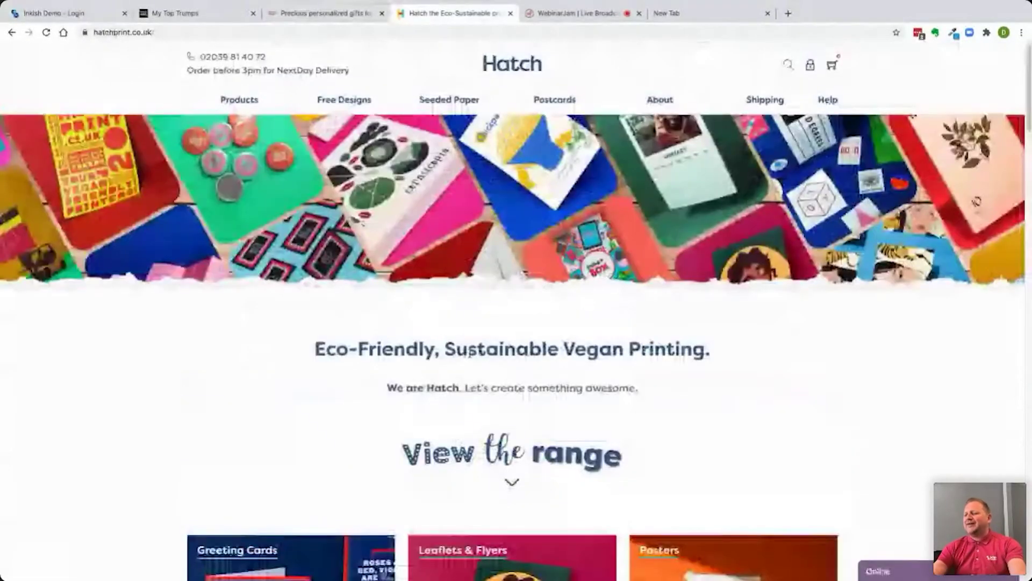
scroll(465, 393, down, 10)
scroll(465, 392, down, 4)
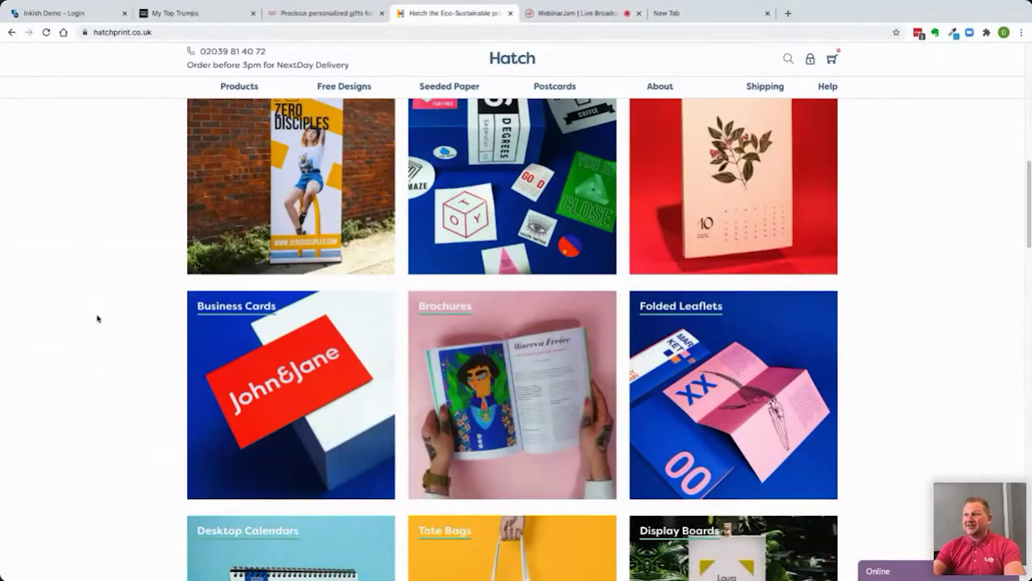
- Sign in to the Inkish Demo store with the prefilled credentials and open the administration's storefront selection list
click(65, 15)
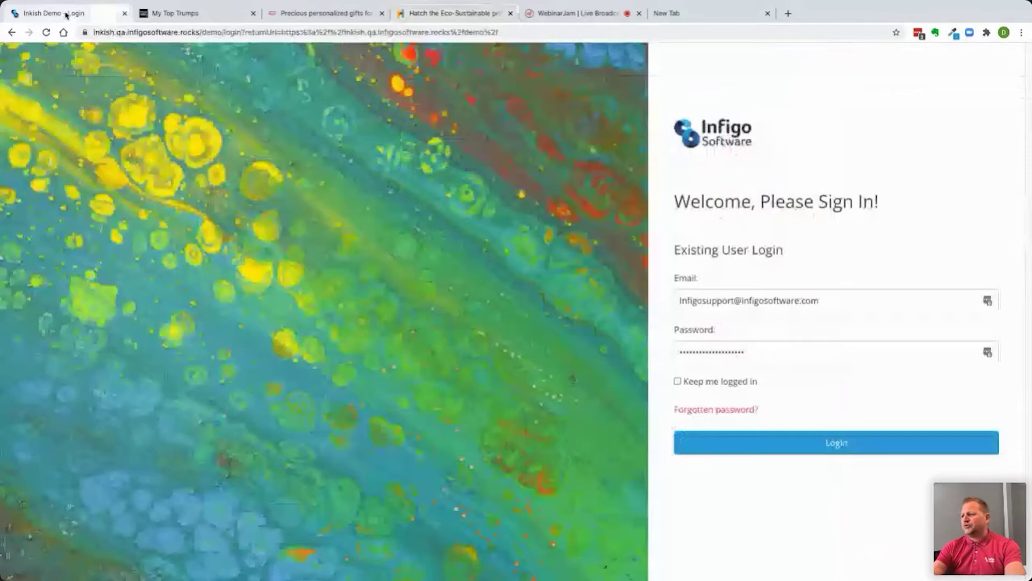
click(845, 440)
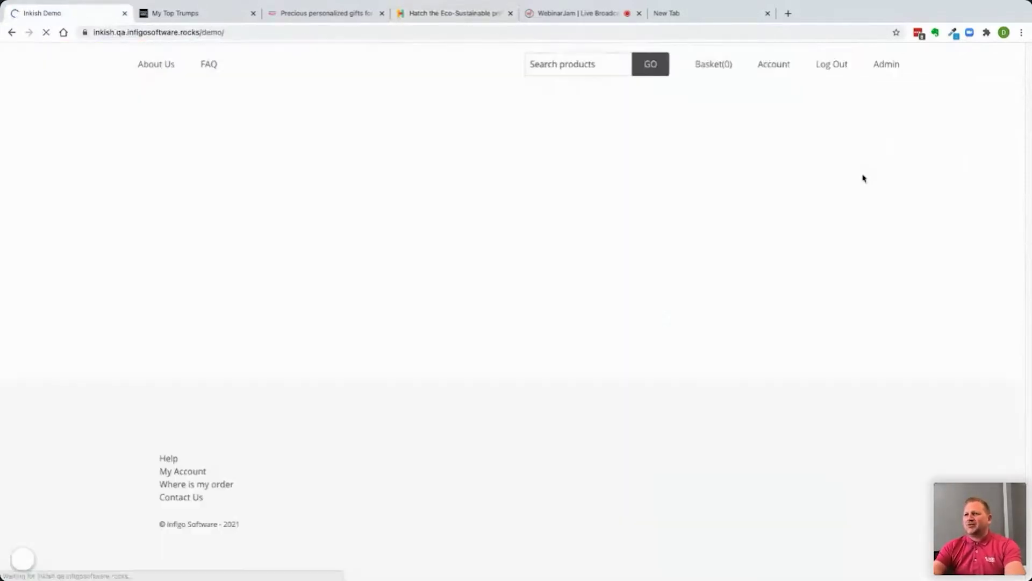
click(881, 69)
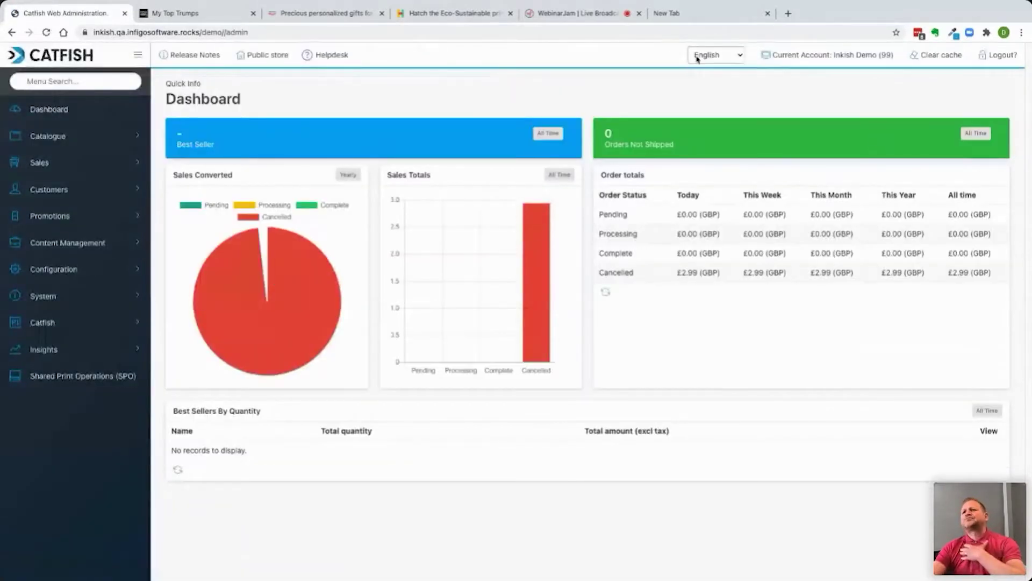
click(1001, 56)
click(491, 291)
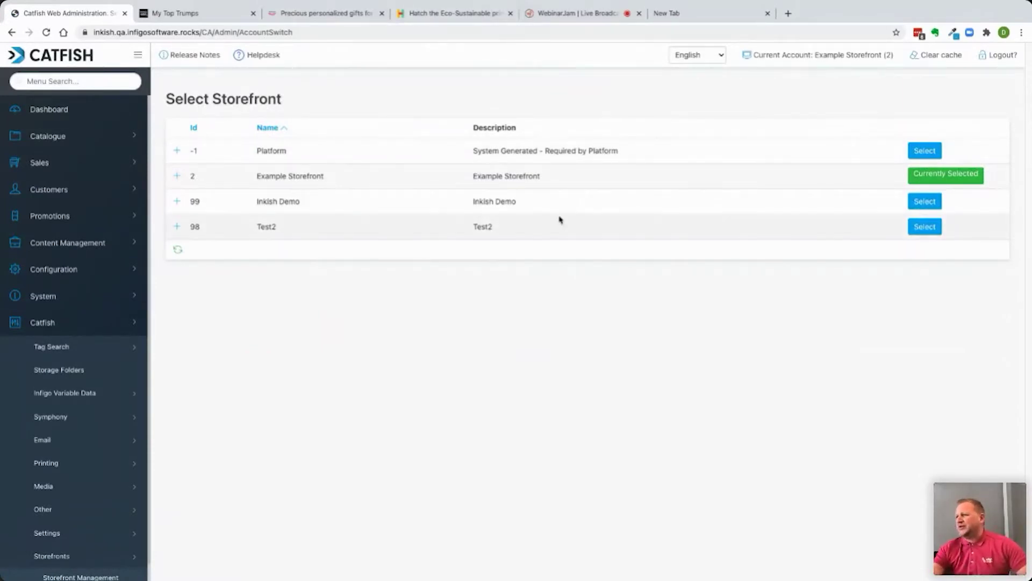
- Find Storefront Management by searching for "Stor" and expand the Core Catfish Platform portal's accounts
click(109, 83)
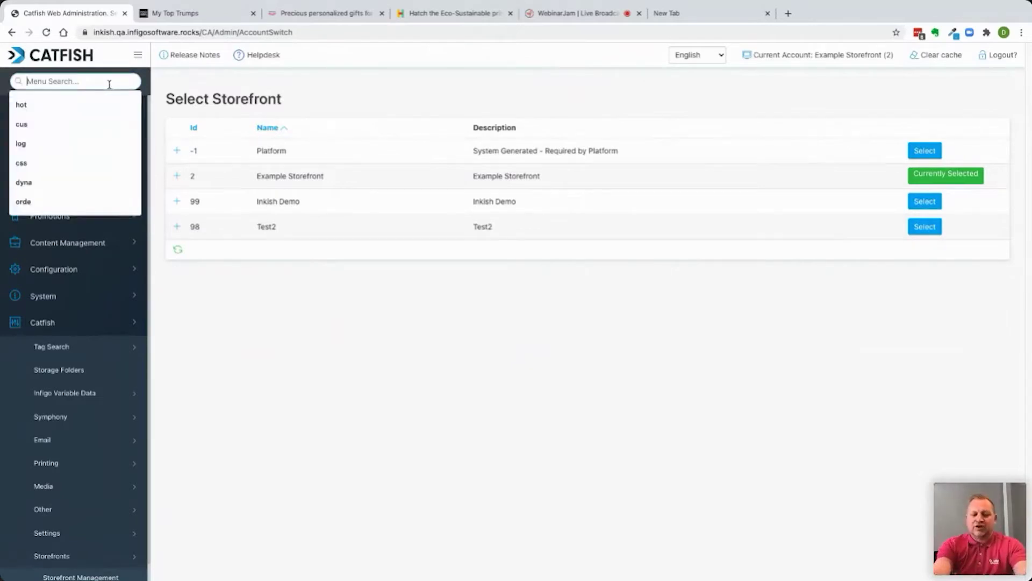
text(Stor)
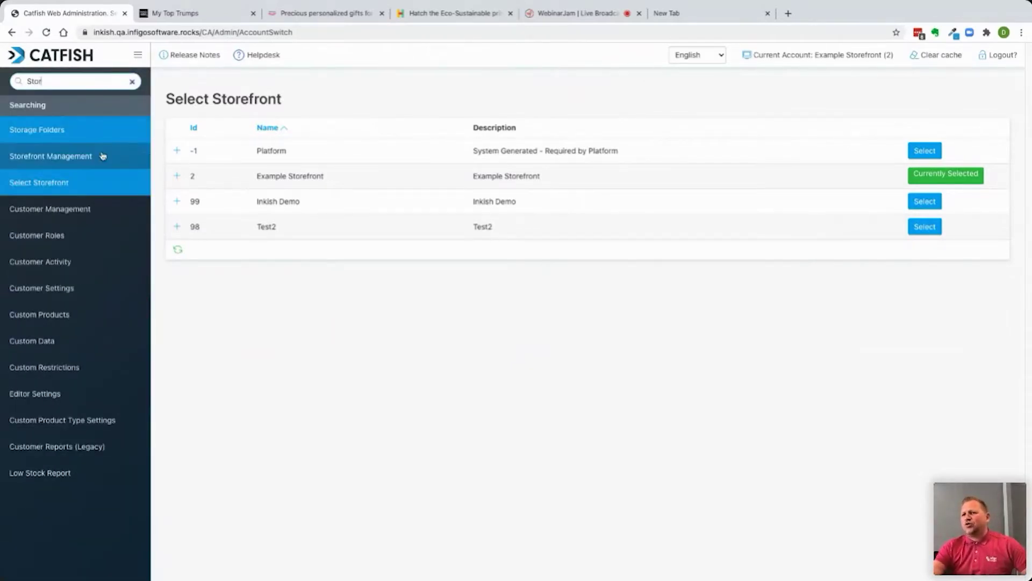
click(102, 156)
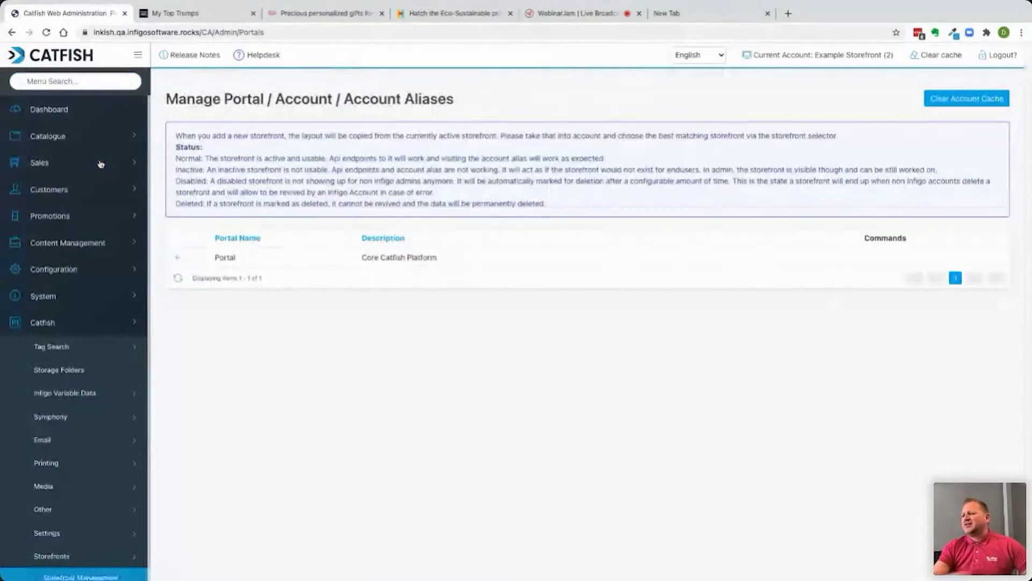
click(179, 258)
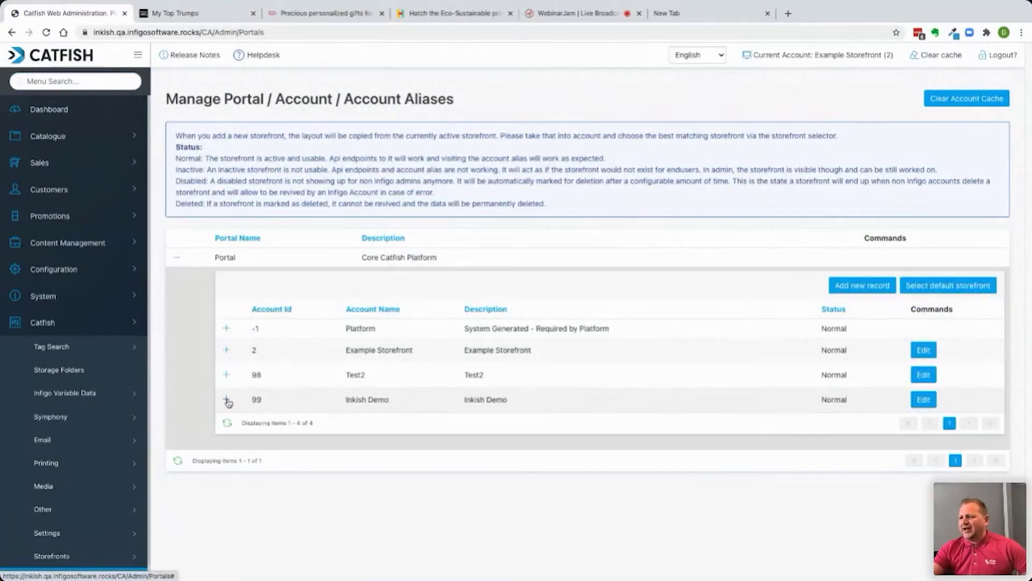
- Examine the alias URL records of the Test2 account and collapse them again
click(227, 375)
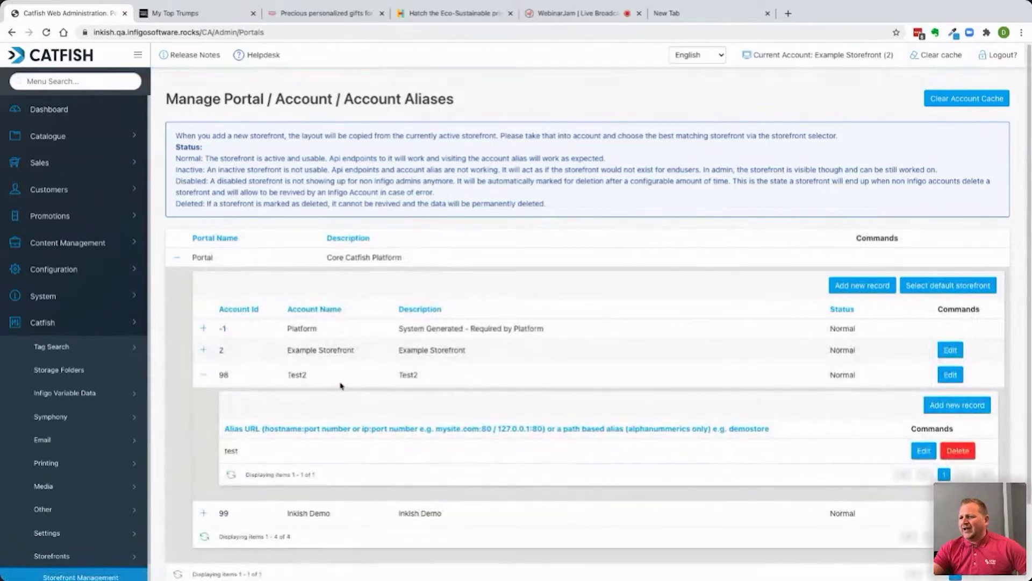
double_click(289, 376)
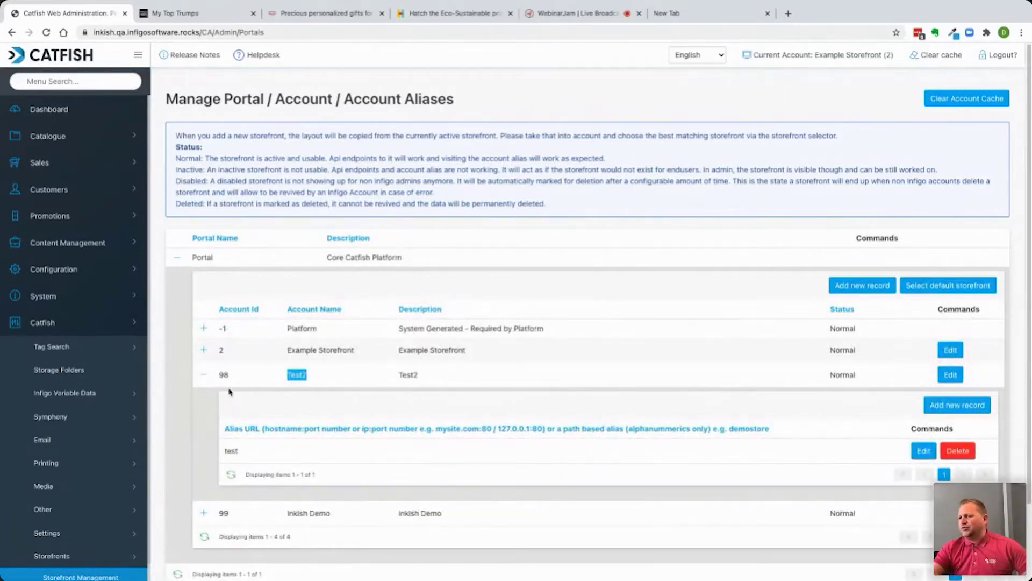
click(207, 376)
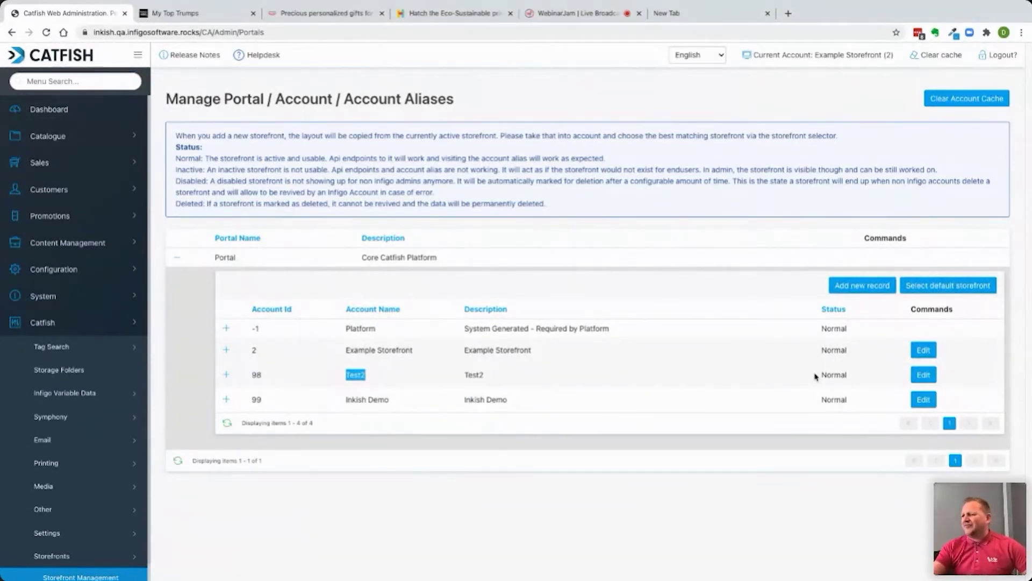
- Add a storefront account named DougsDemo with the description "demosite for customers"
click(862, 285)
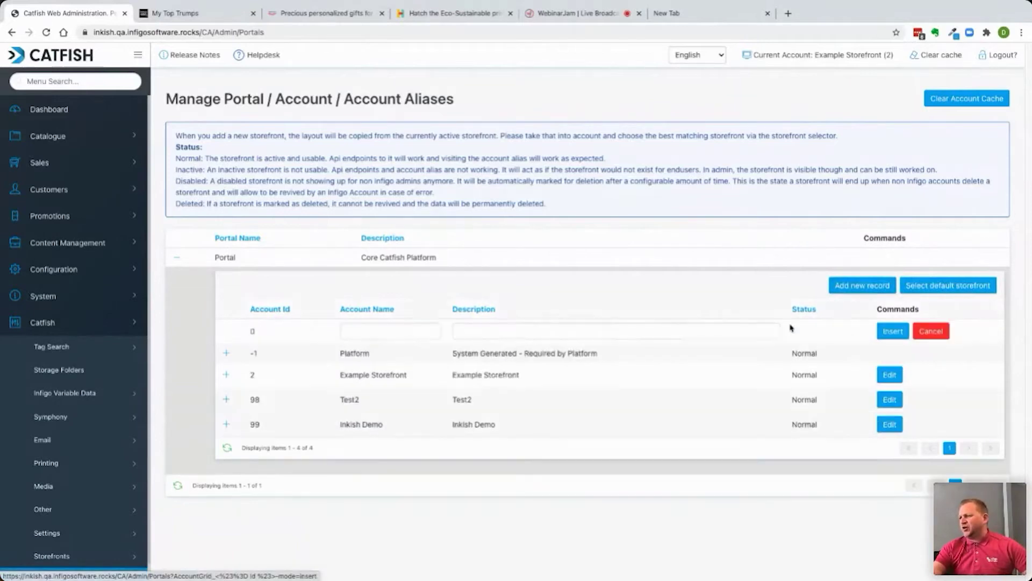
click(414, 335)
text(Dou)
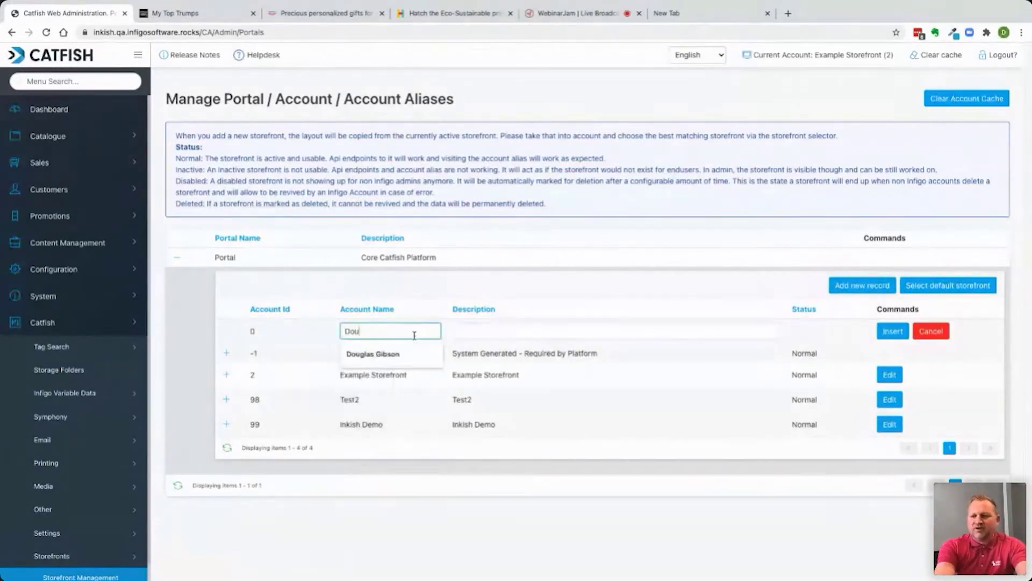
text(gsDemo)
key(Tab)
text(demosite for cus)
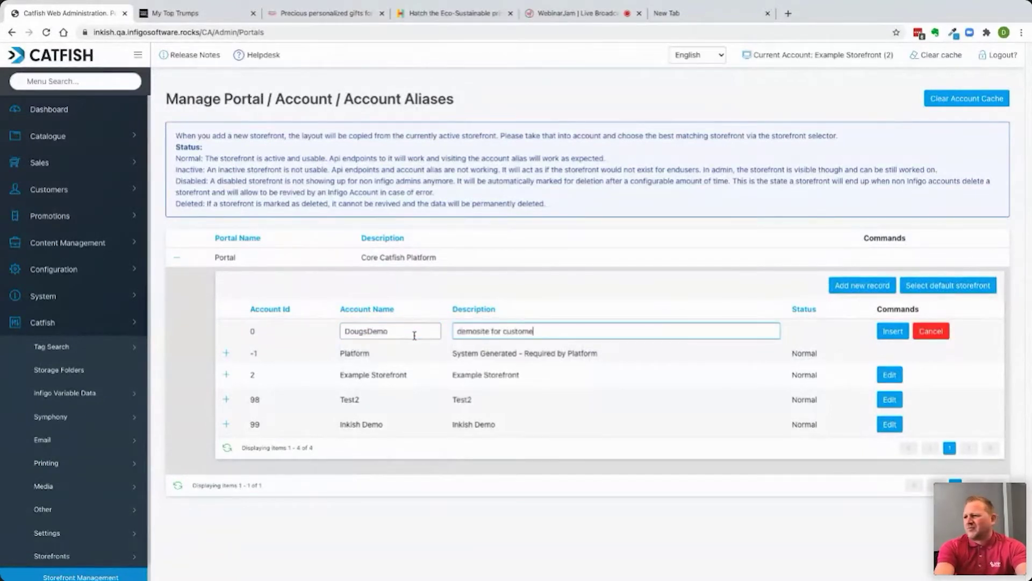
click(892, 333)
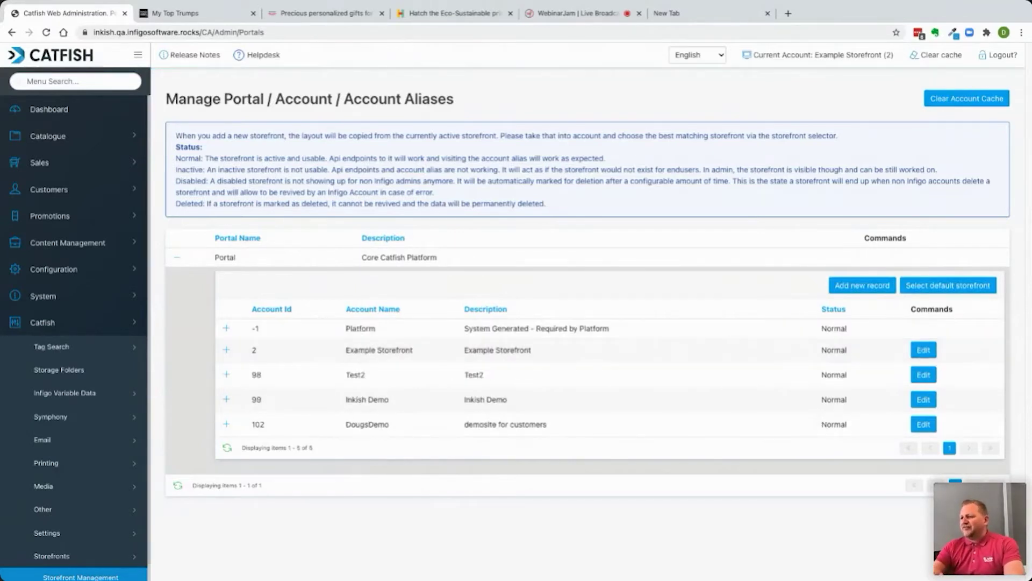
click(226, 424)
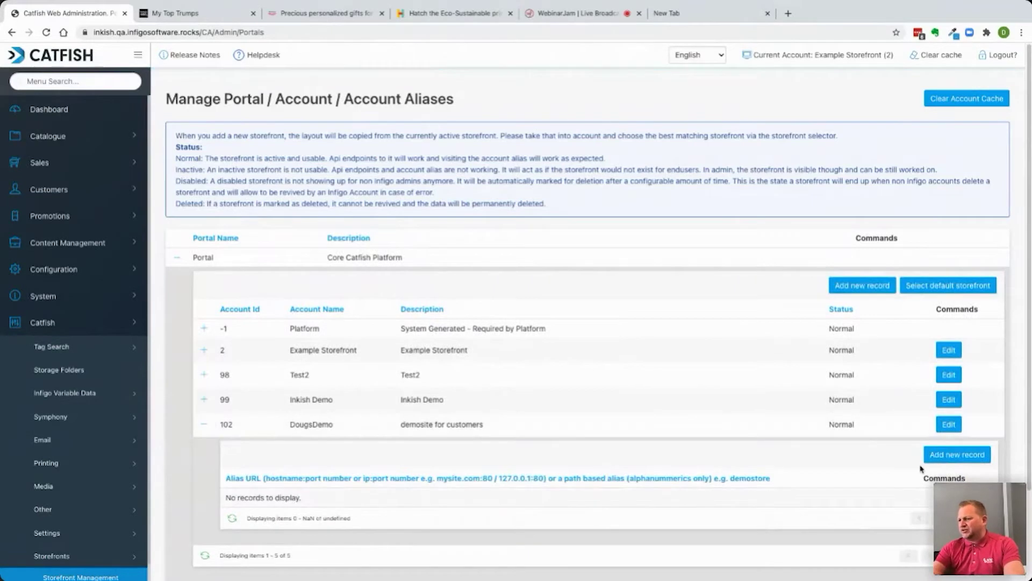
click(956, 455)
click(378, 499)
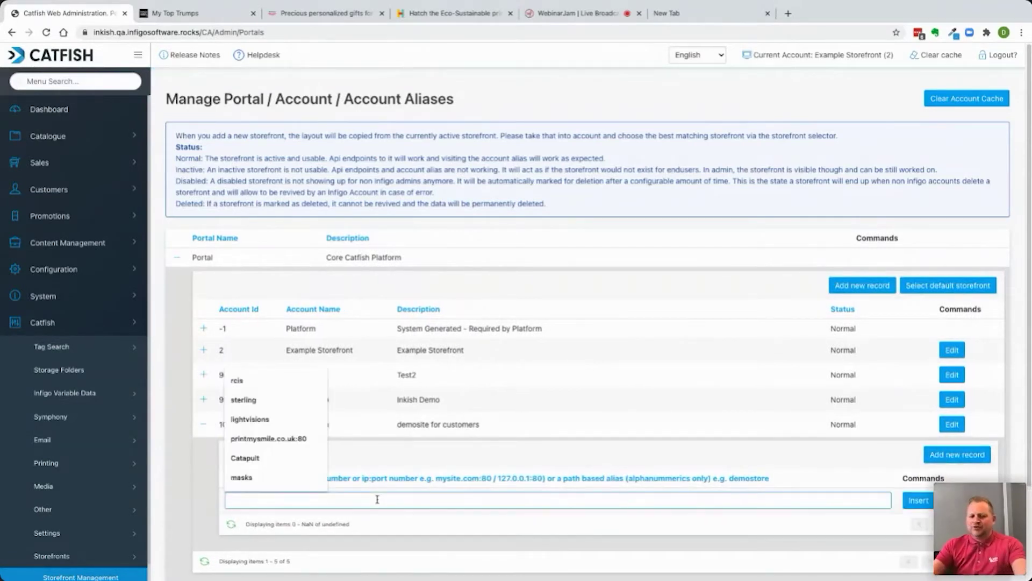
text(www.dougsd)
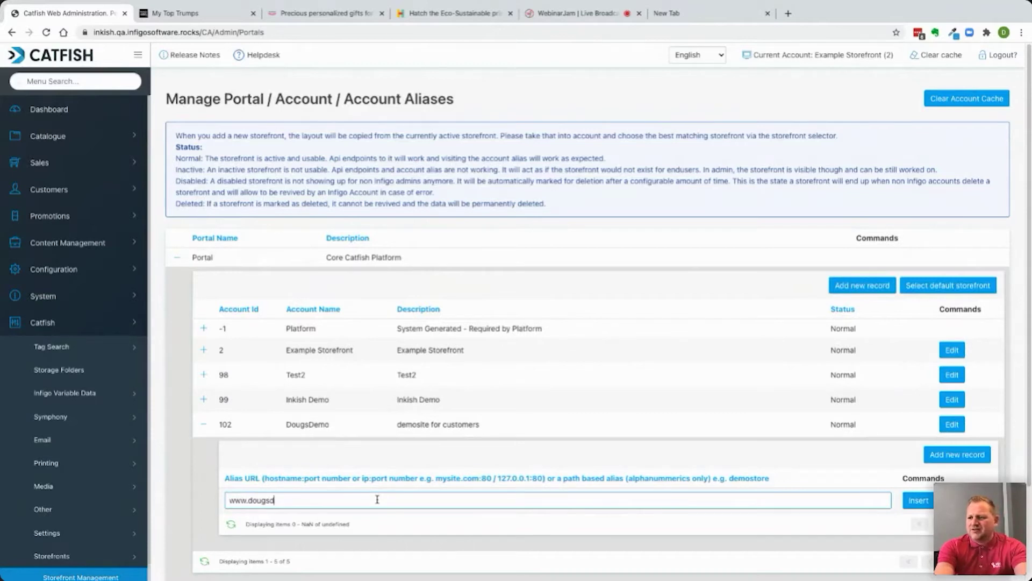
text(emo.com)
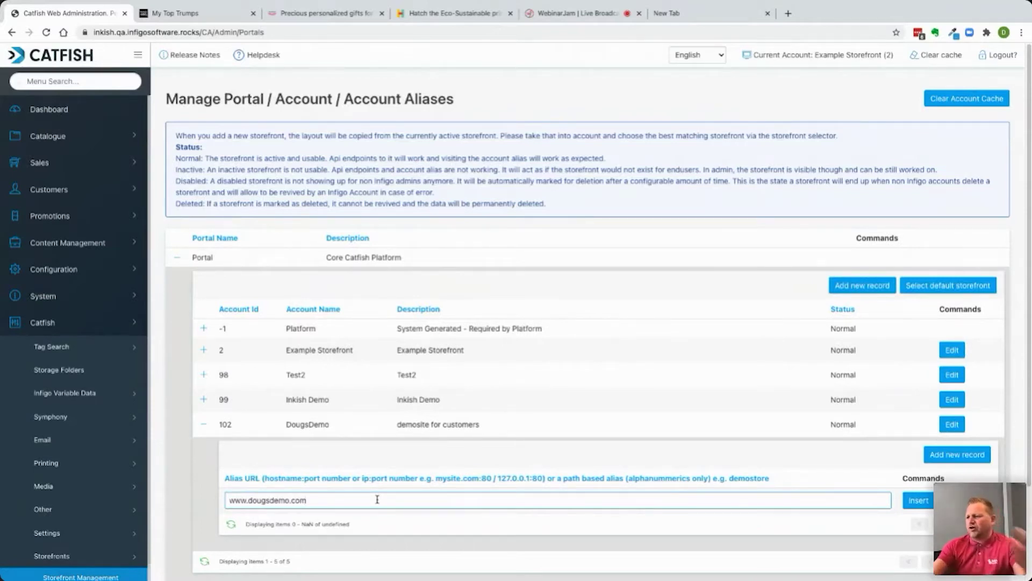
click(918, 501)
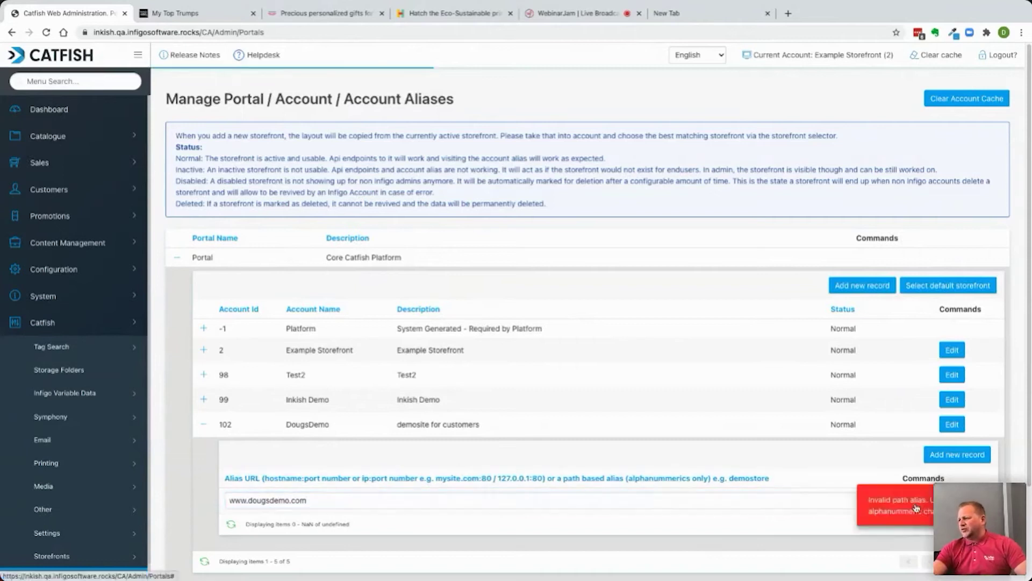
- Shorten the alias URL to dougsdemo and insert it for the DougsDemo account
click(242, 500)
drag(246, 502, 194, 499)
key(BackSpace)
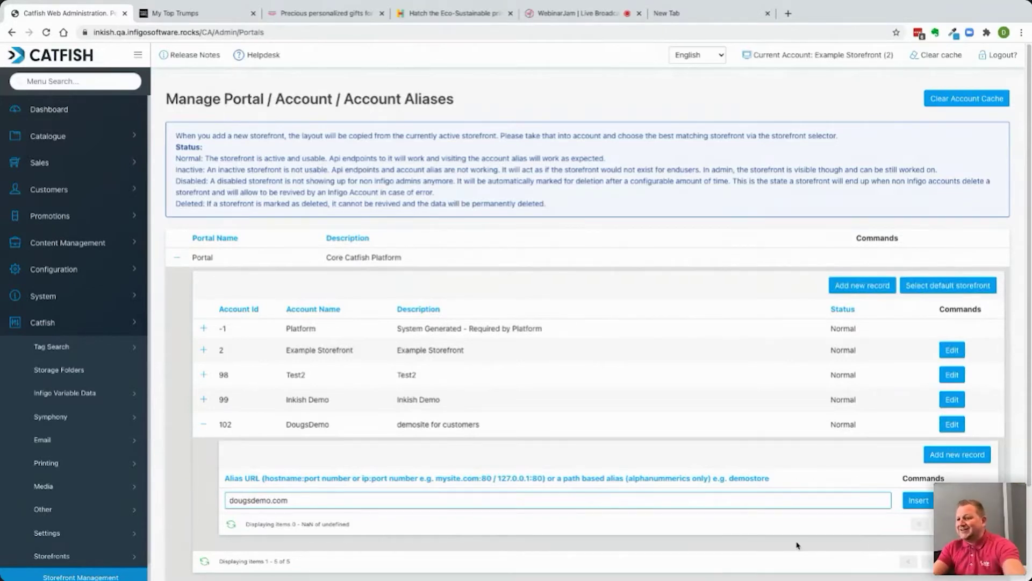
click(919, 500)
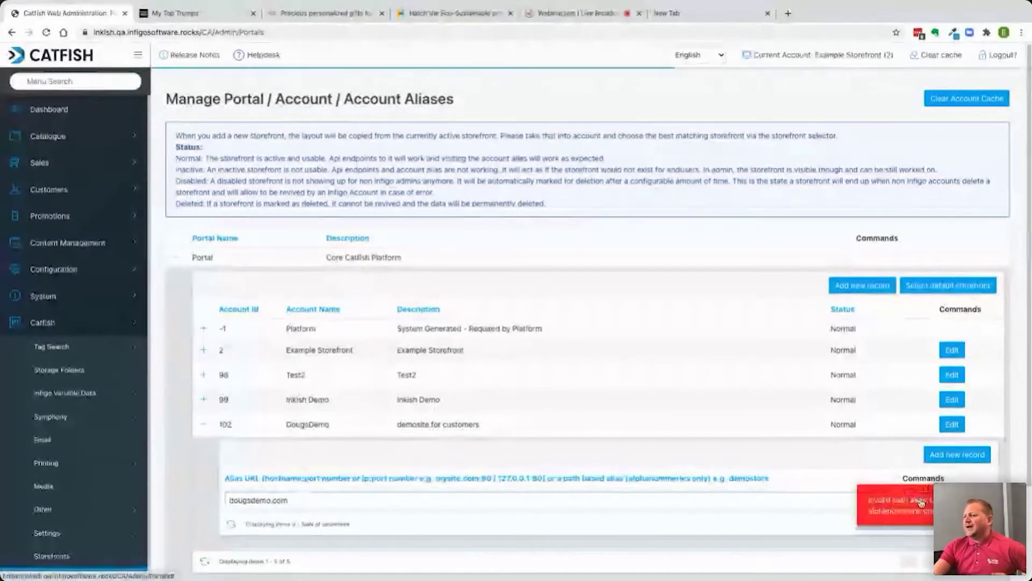
click(311, 500)
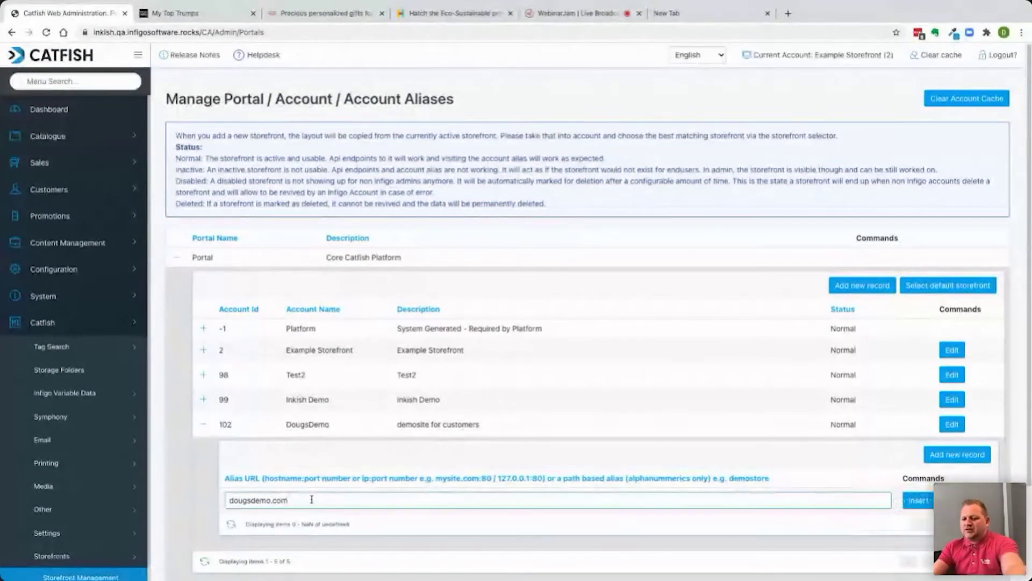
click(920, 502)
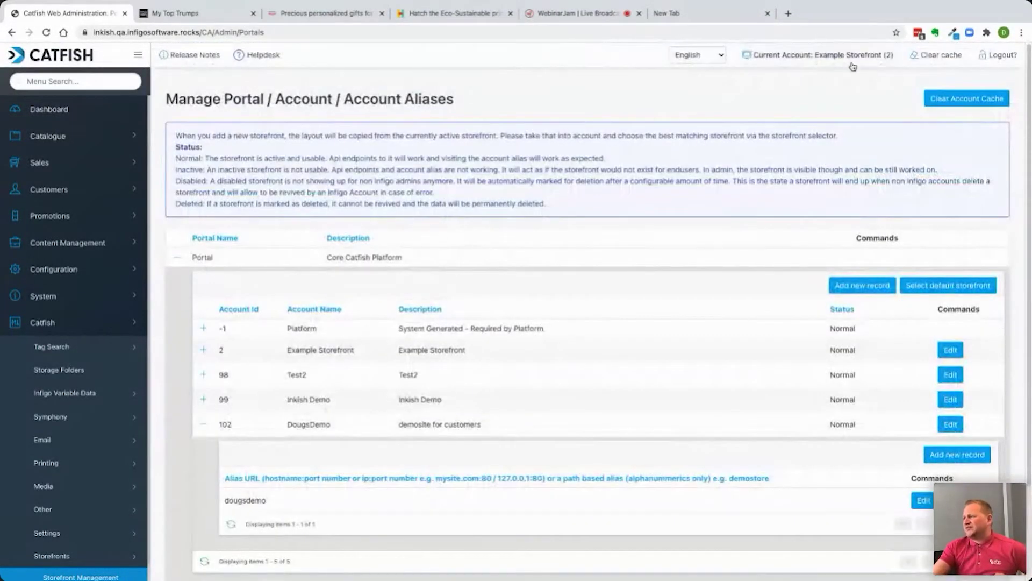
- Switch the current account to the DougsDemo storefront and view its customer management list
click(852, 60)
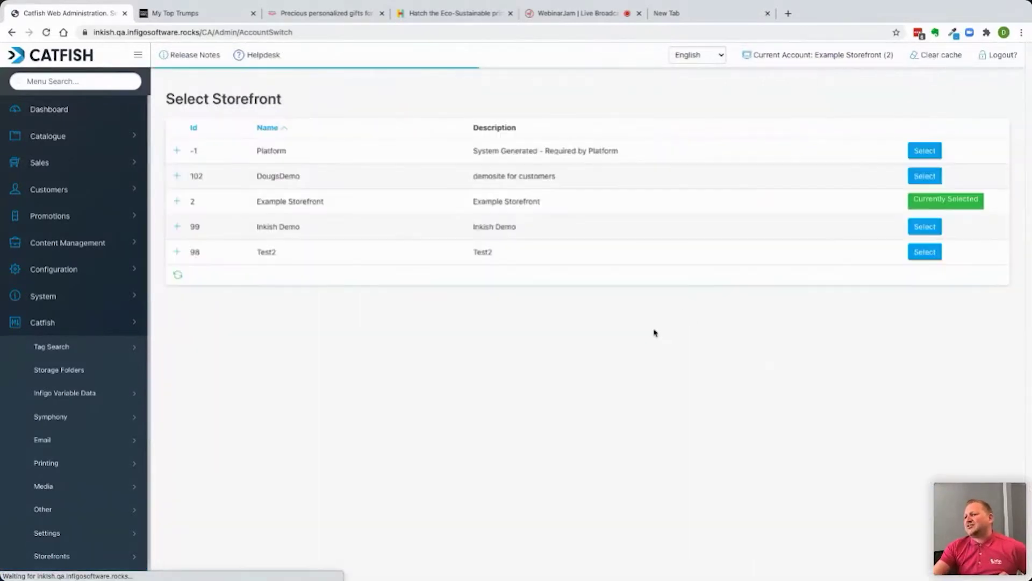
drag(259, 181, 488, 172)
click(557, 188)
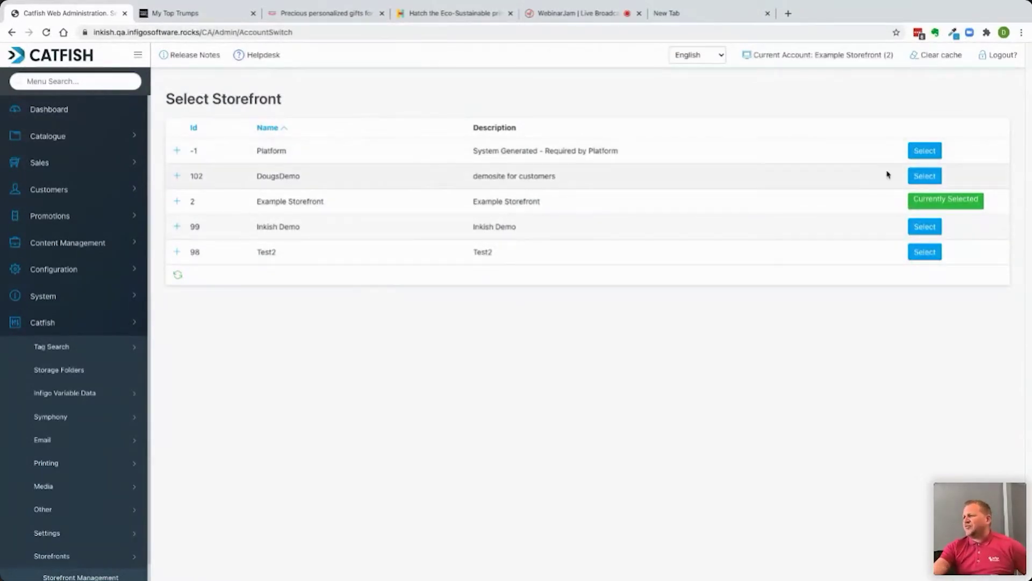
click(923, 176)
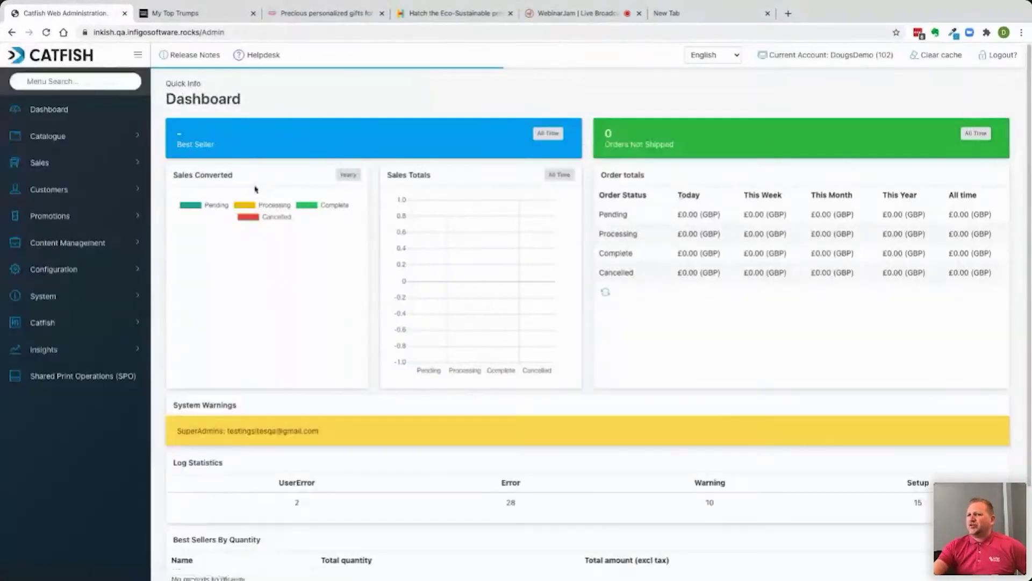
click(69, 194)
click(70, 214)
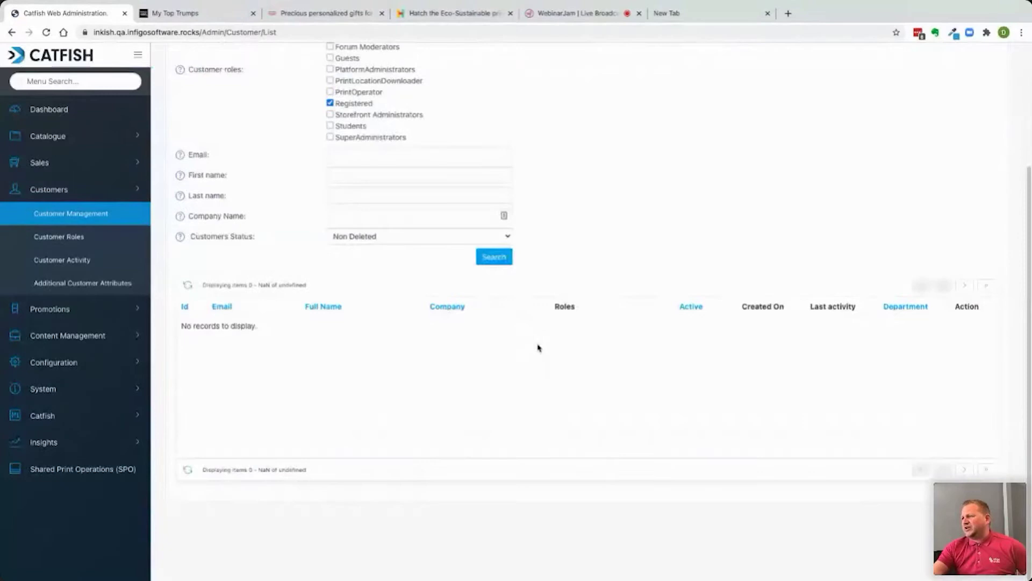
- Switch the current account to the Inkish Demo storefront and open its theme settings
click(817, 57)
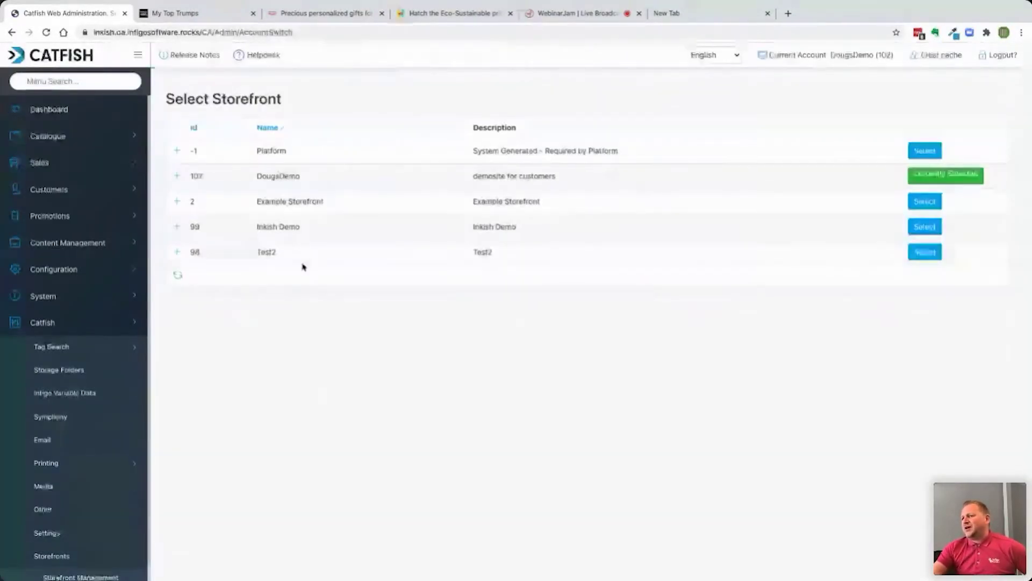
click(914, 234)
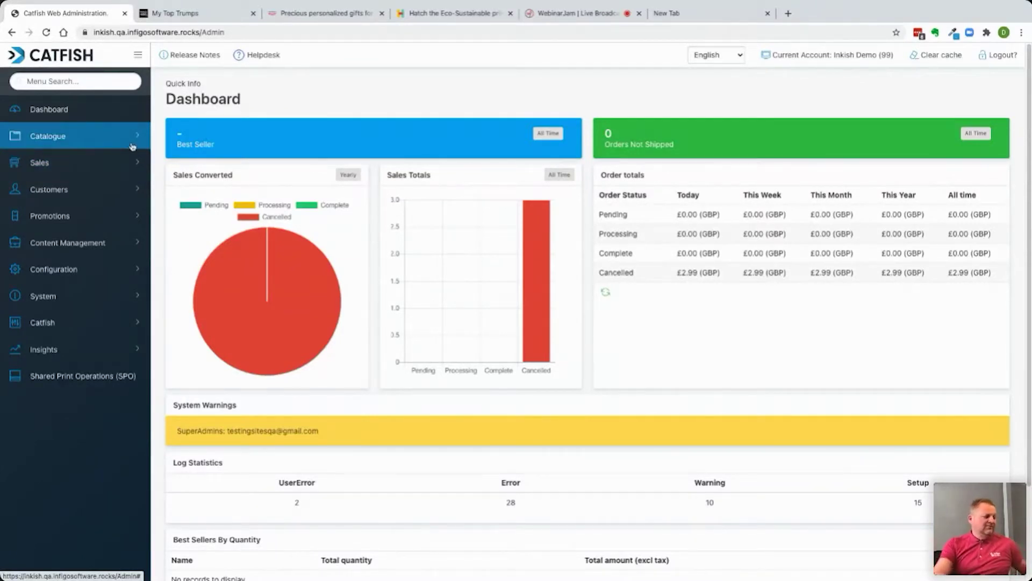
click(41, 83)
text(thme)
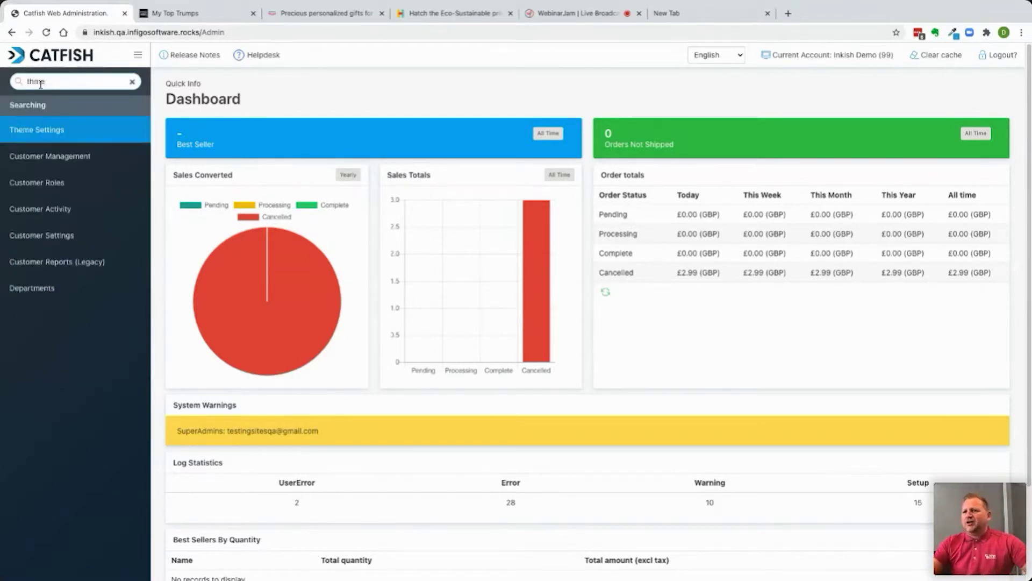
click(73, 137)
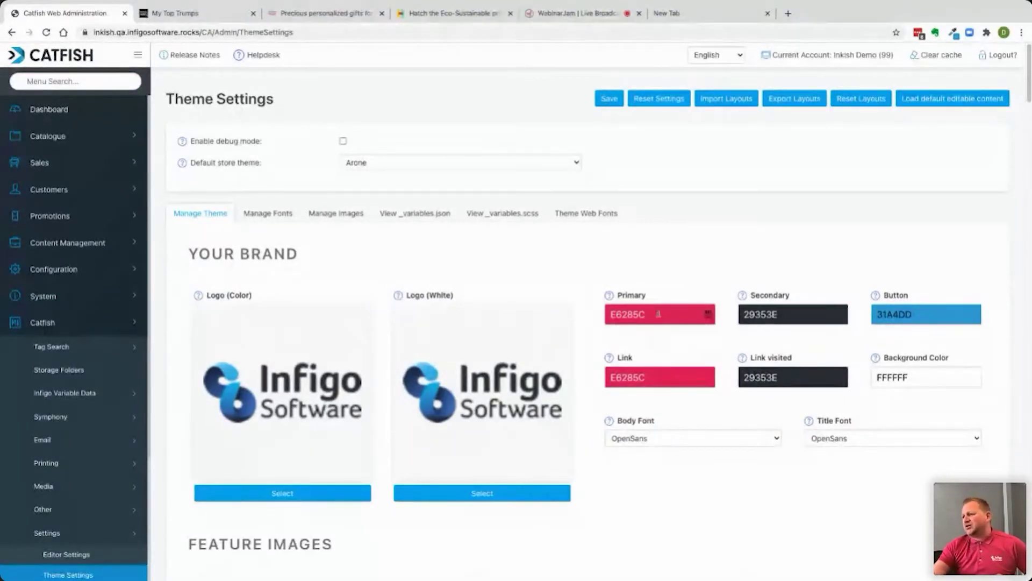
- Set the primary brand color to E63162 and save the theme settings
click(659, 314)
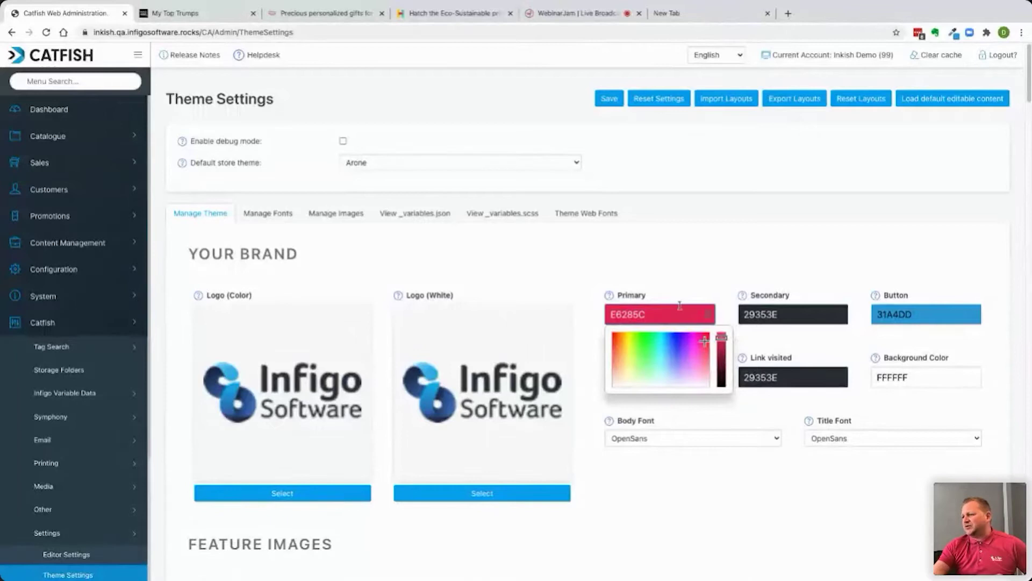
click(684, 352)
click(704, 343)
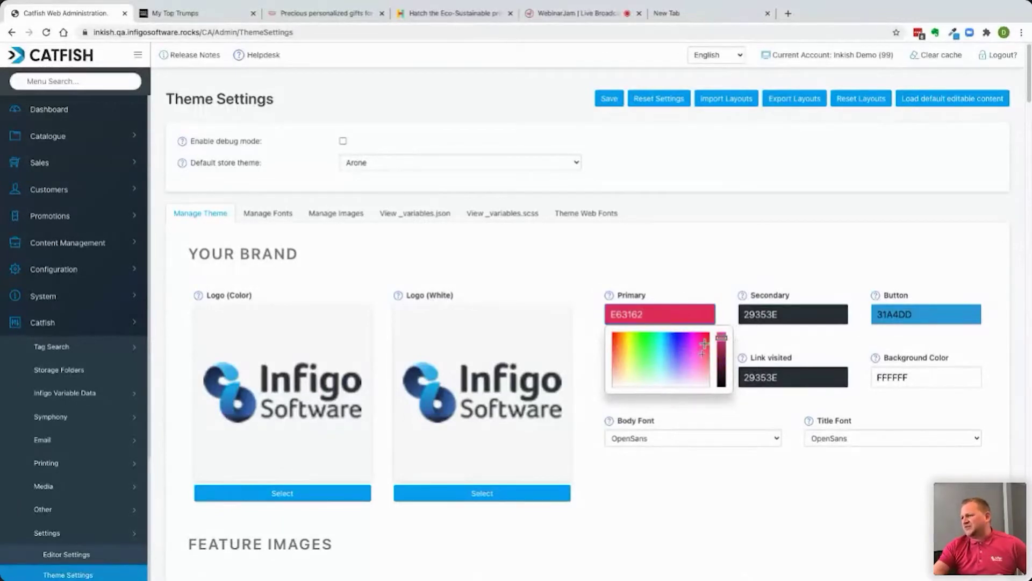
click(696, 291)
click(617, 104)
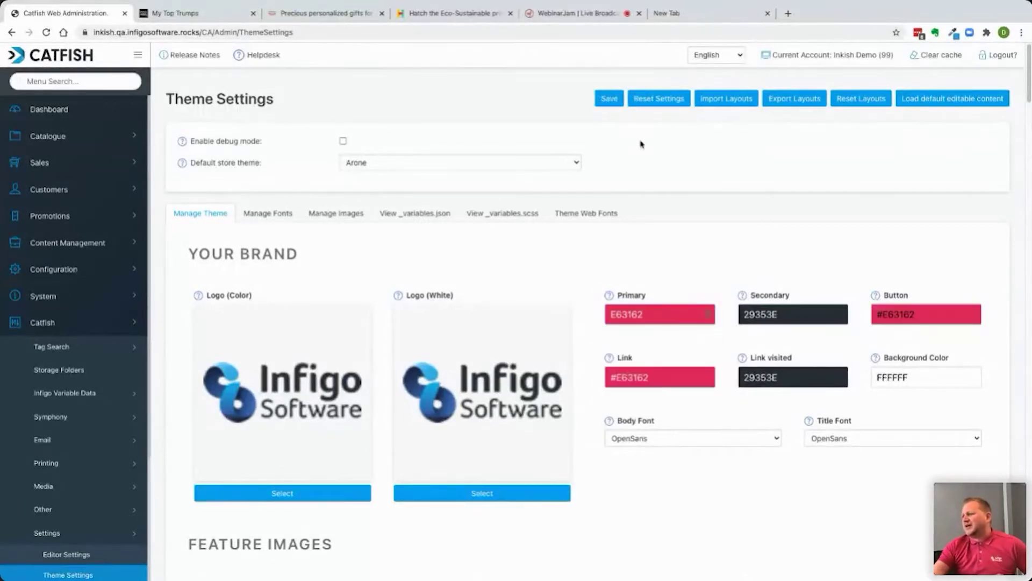
- Examine the feature images, additional color options, font formatting and product grid style choices of the theme
scroll(735, 397, down, 7)
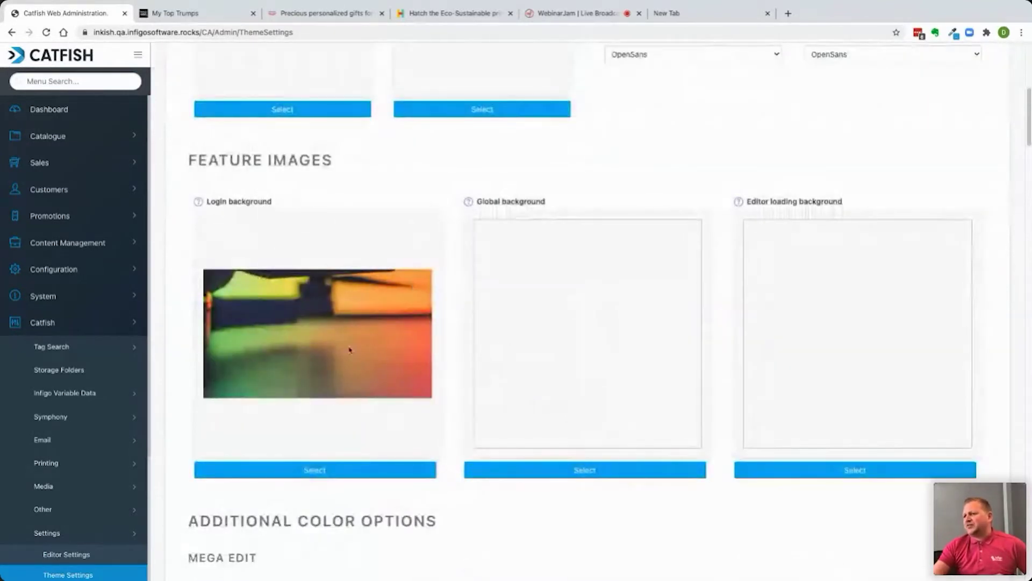
scroll(349, 349, down, 3)
scroll(348, 348, down, 3)
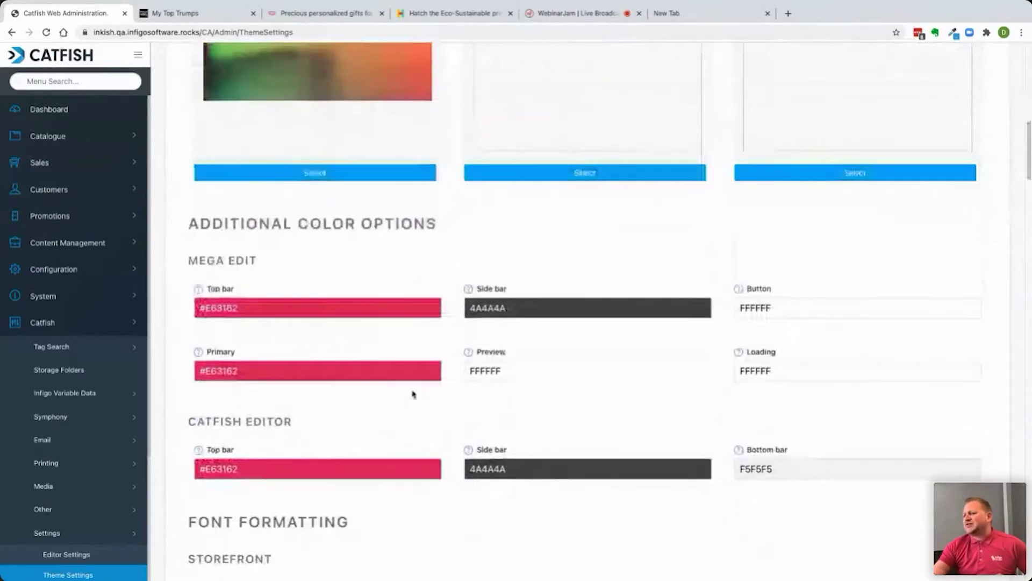
scroll(412, 390, down, 9)
scroll(377, 383, down, 1)
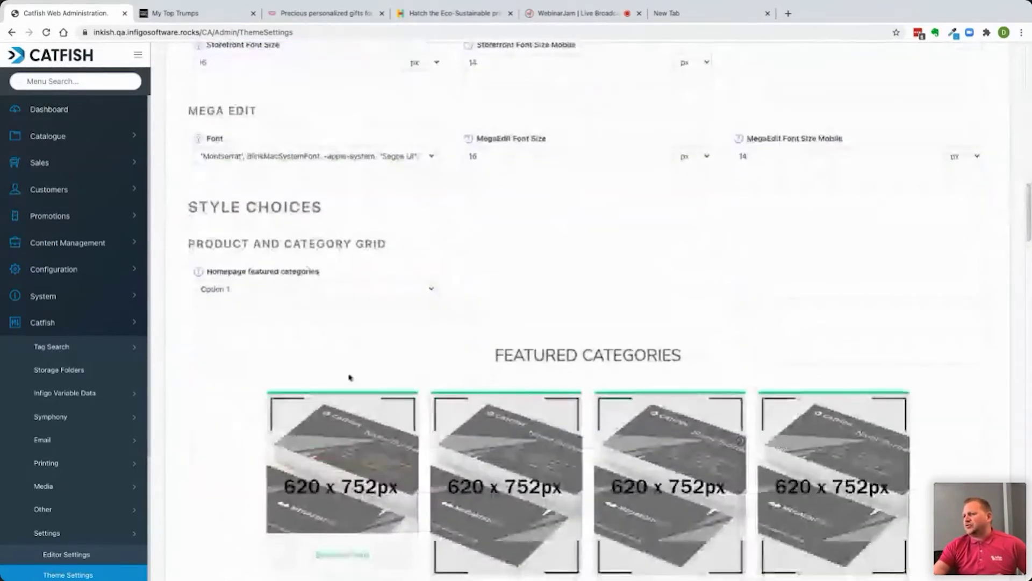
scroll(350, 378, up, 7)
scroll(350, 378, down, 4)
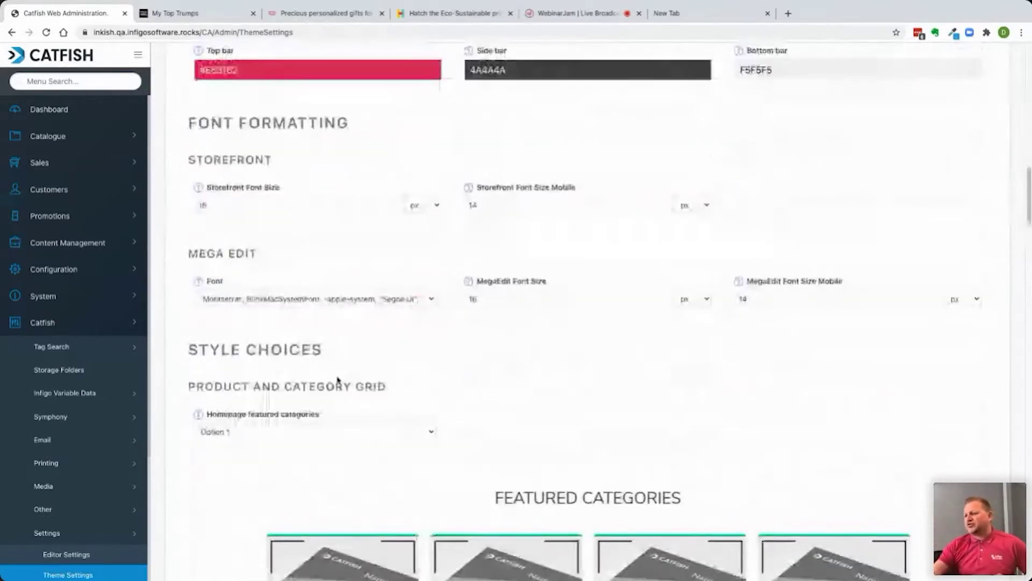
scroll(338, 380, down, 1)
scroll(338, 380, down, 5)
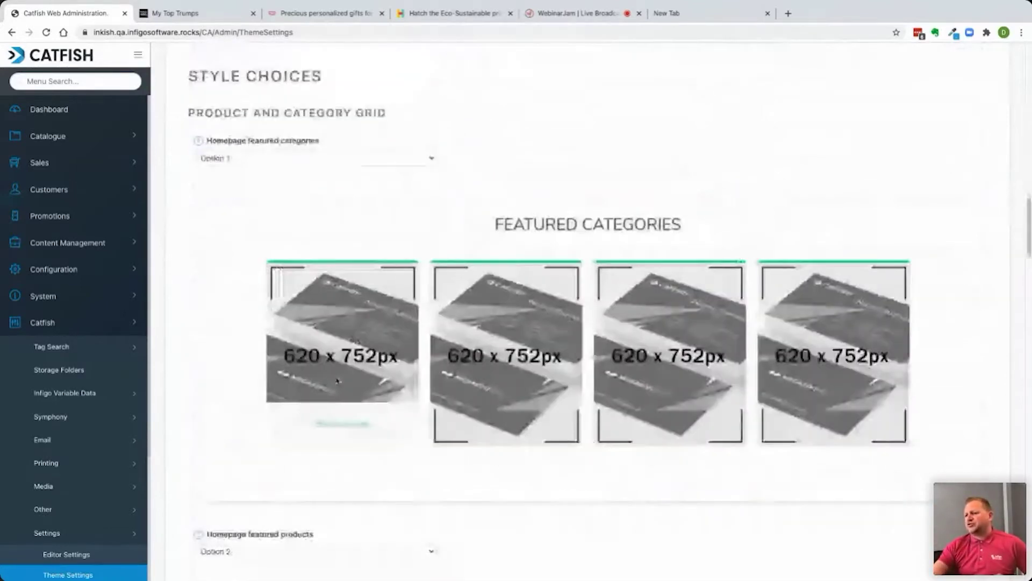
scroll(337, 379, down, 12)
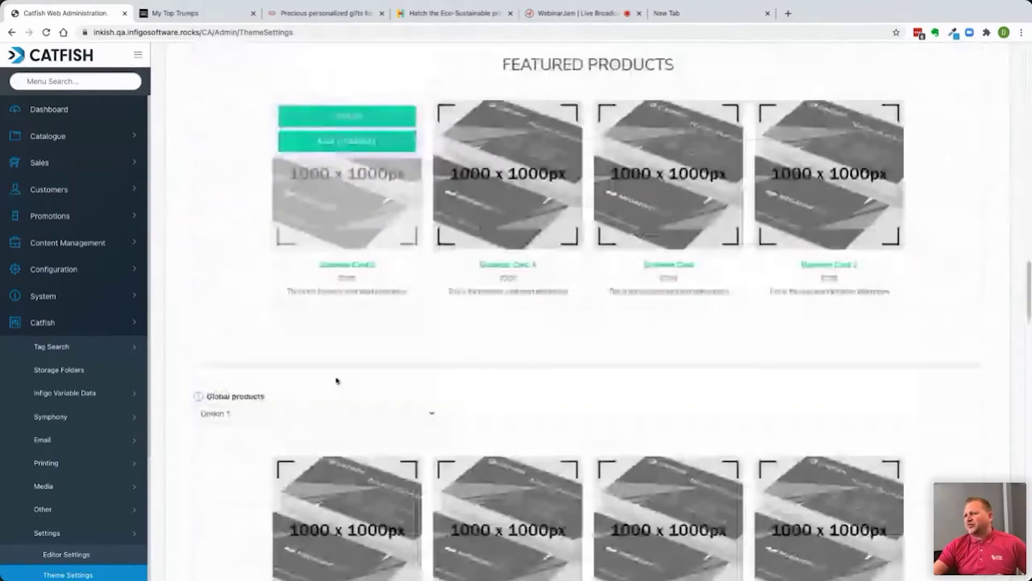
scroll(336, 380, up, 12)
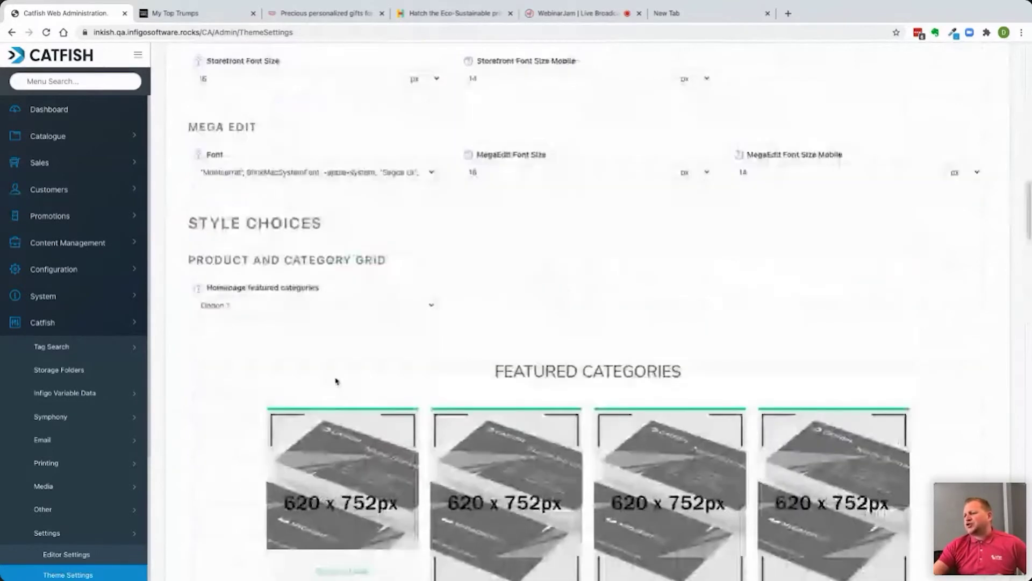
- Preview Option 2 for the homepage featured categories and return the setting to Option 1
scroll(335, 380, down, 1)
click(270, 293)
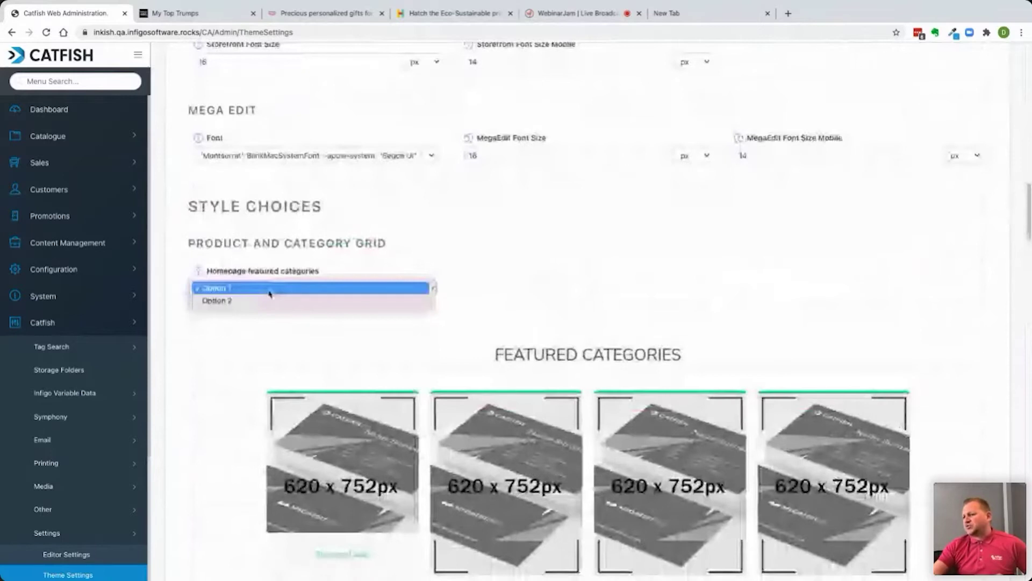
click(271, 301)
click(242, 288)
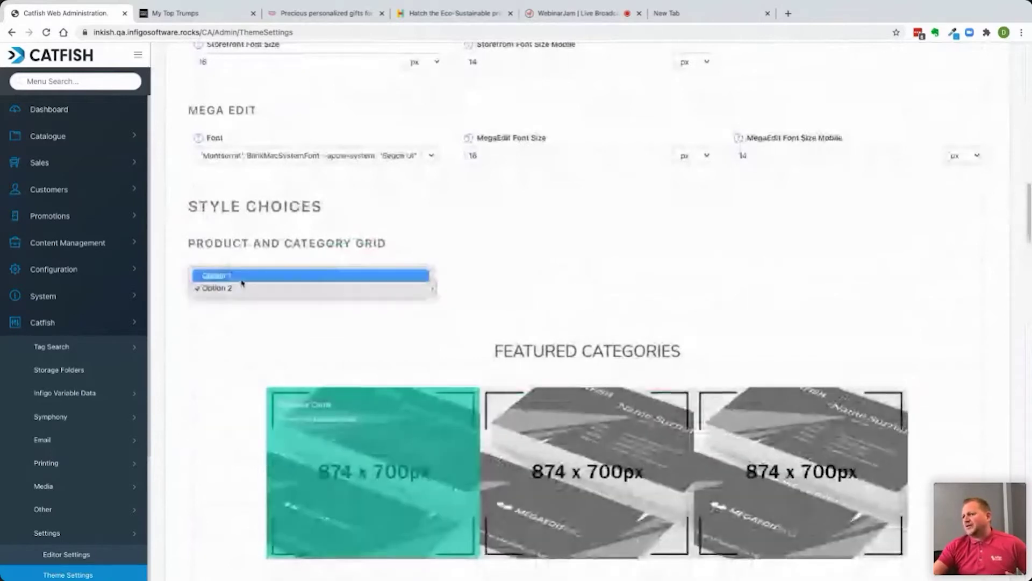
click(242, 275)
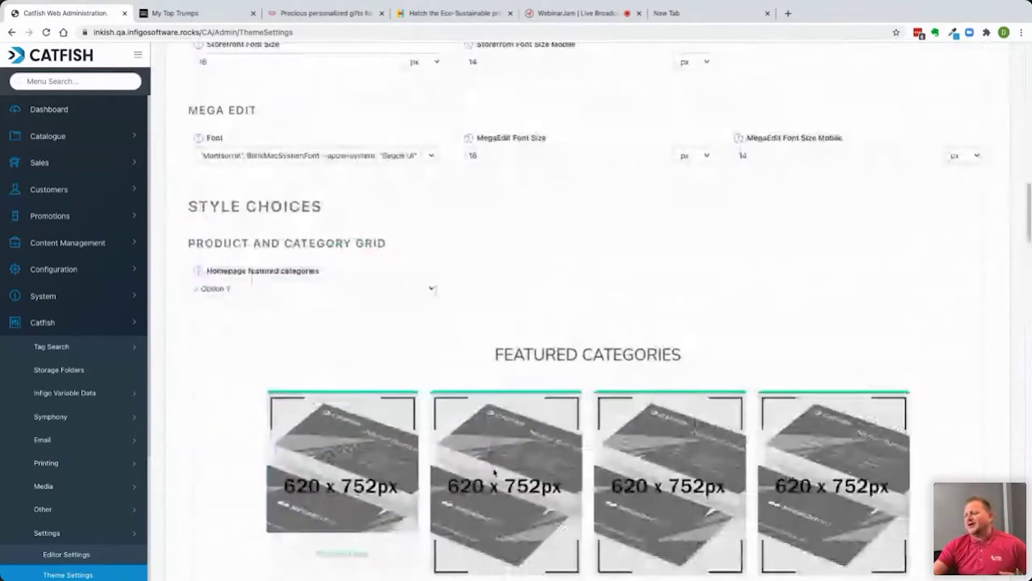
- Preview Option 1 for the basket style and return the setting to Option 2
scroll(493, 472, down, 6)
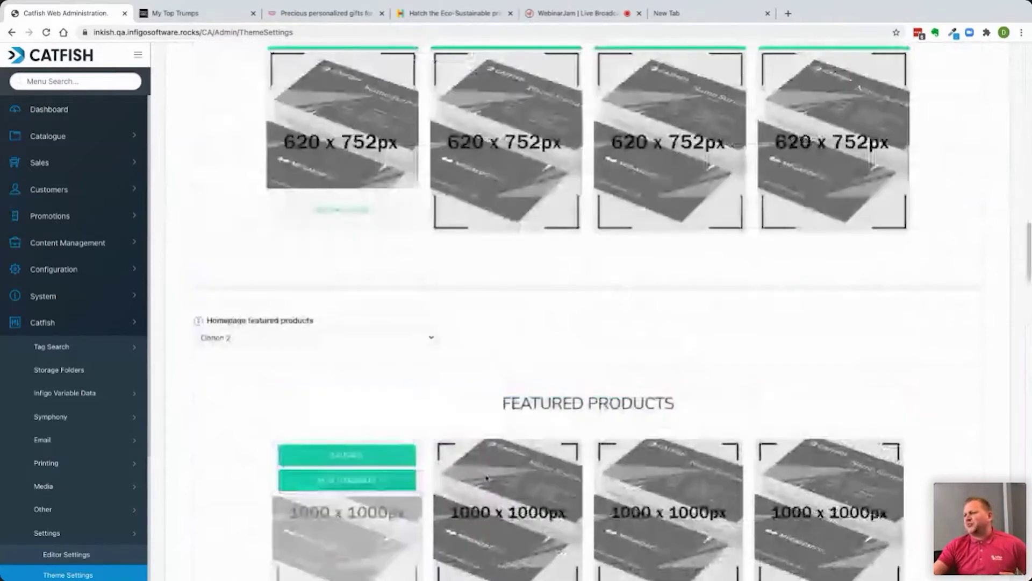
scroll(487, 478, down, 10)
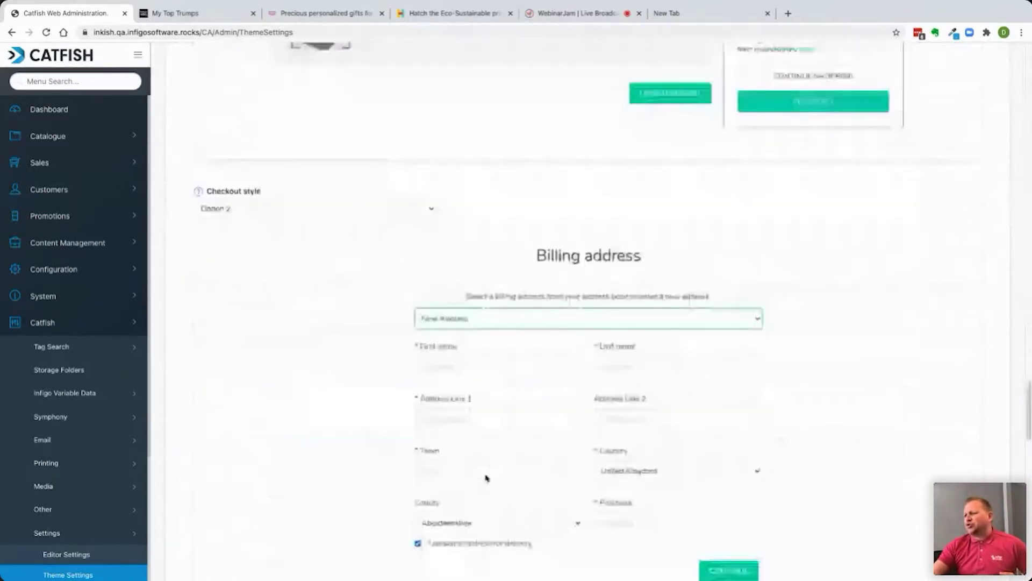
scroll(486, 478, up, 5)
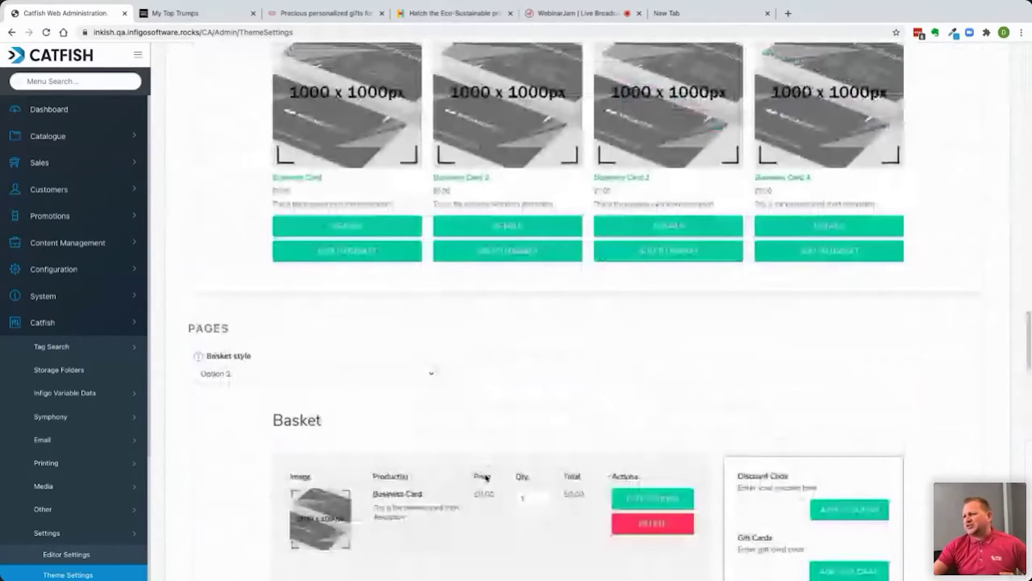
scroll(304, 116, down, 5)
click(304, 116)
click(299, 101)
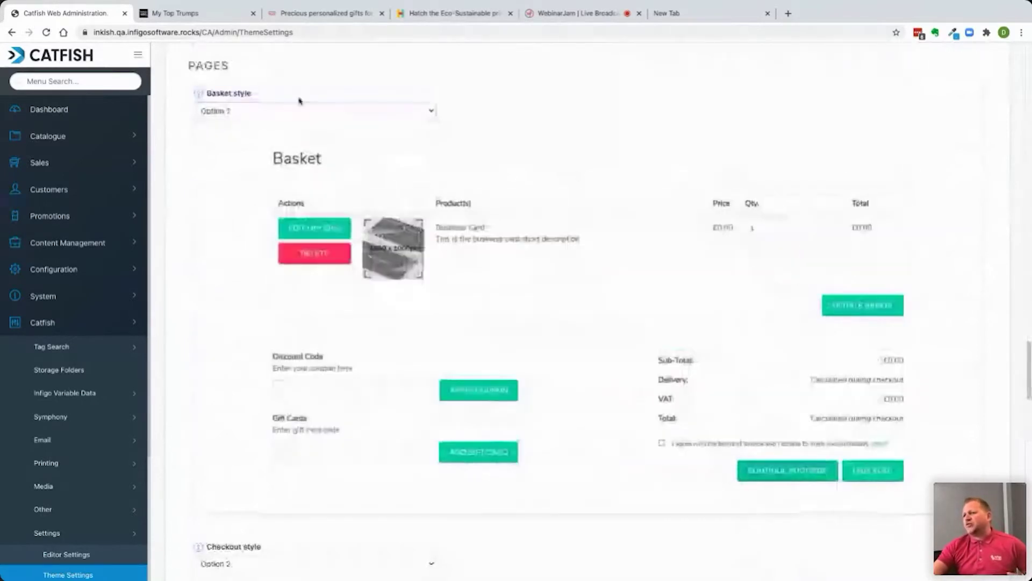
click(298, 108)
click(353, 125)
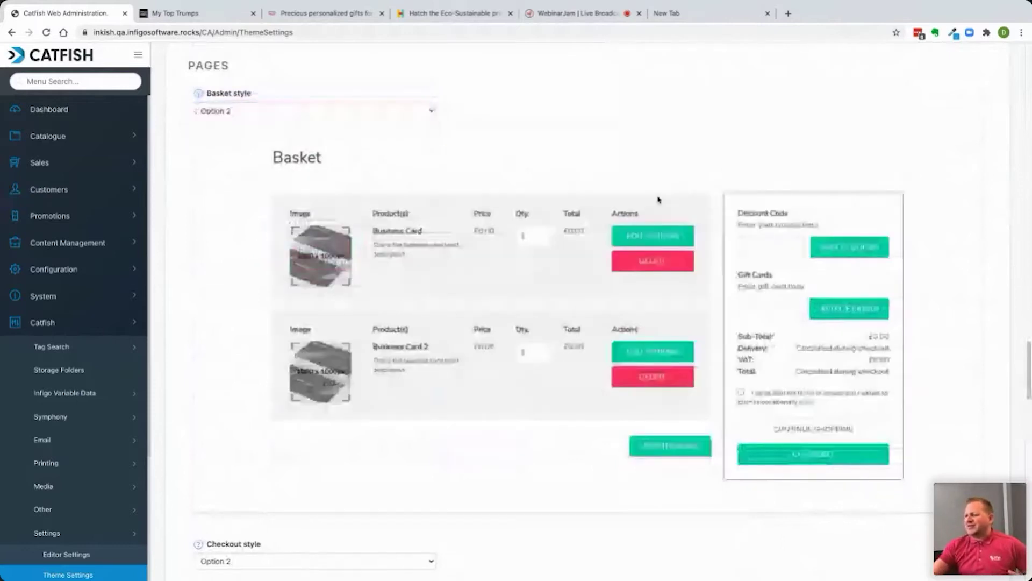
- Examine the checkout style, login style and advanced settings of the theme
scroll(625, 313, down, 1)
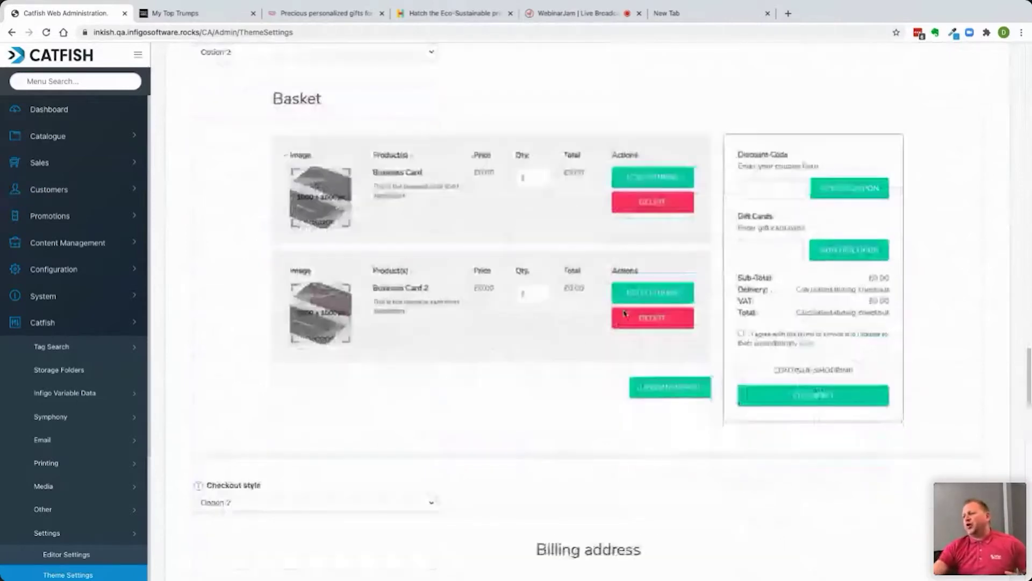
scroll(624, 313, down, 6)
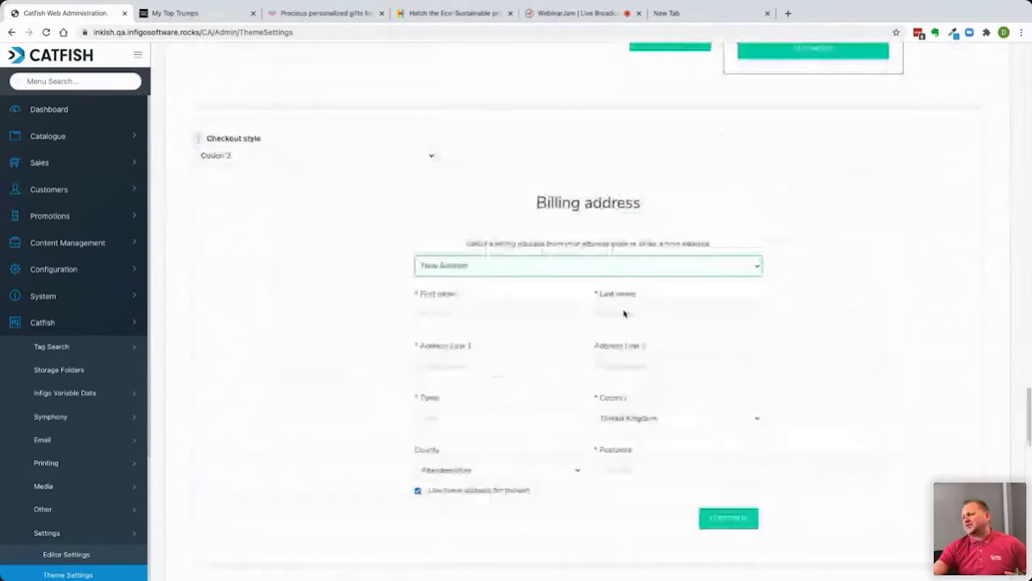
scroll(625, 313, down, 8)
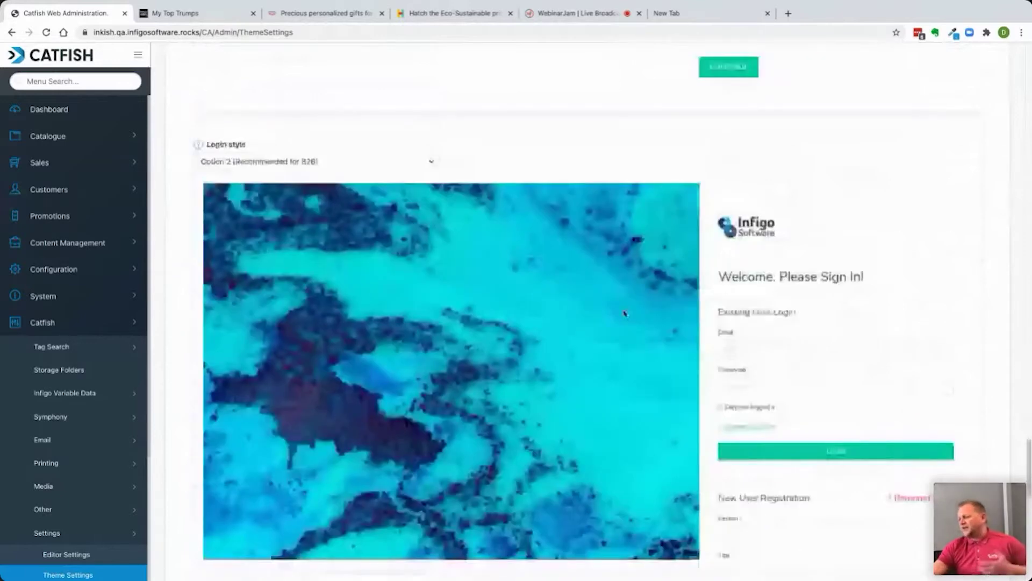
scroll(624, 313, down, 10)
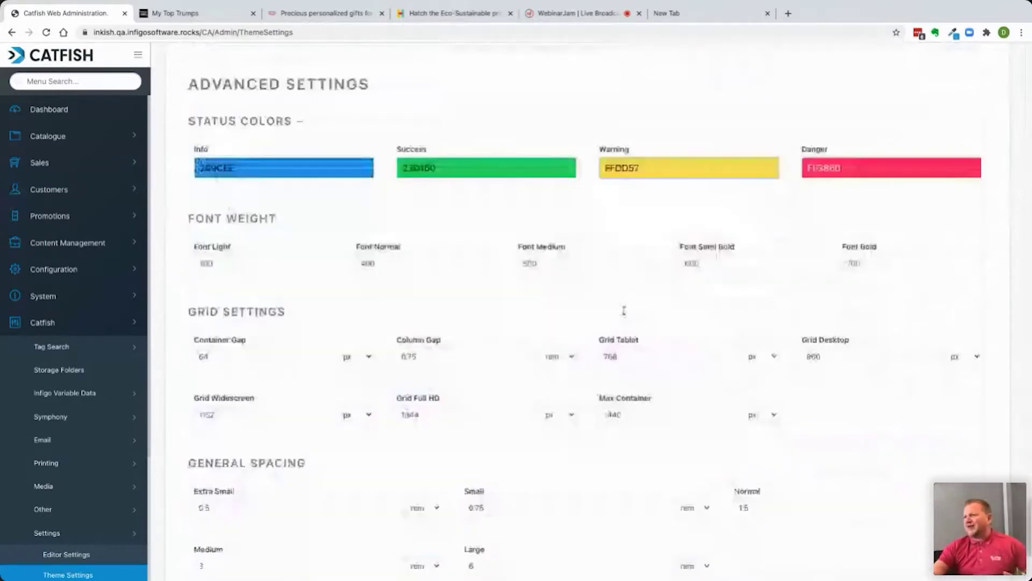
scroll(624, 311, down, 10)
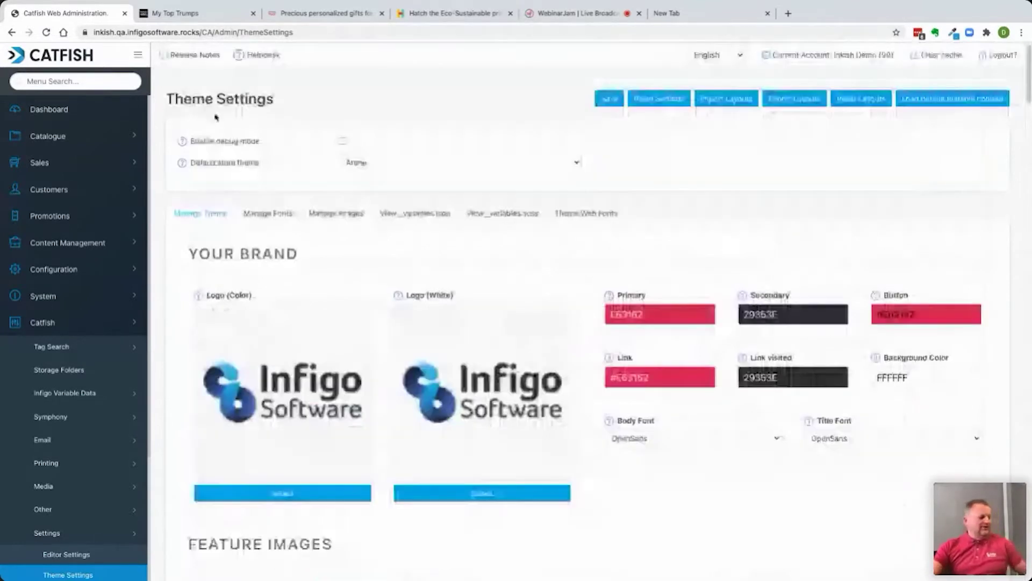
- Open customer management for Inkish Demo and examine the field requirements for the CSV customer import
click(70, 83)
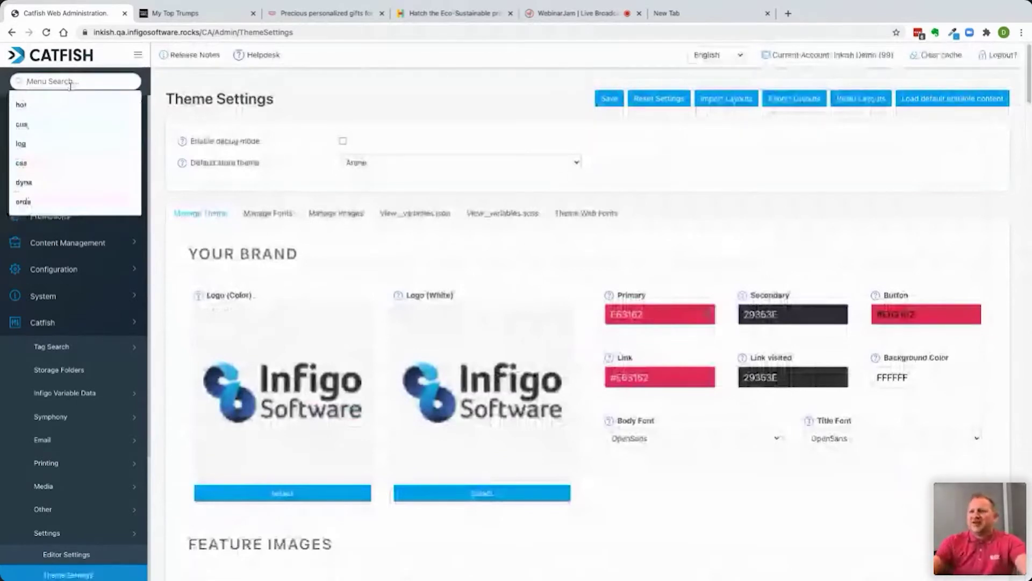
click(86, 124)
click(88, 127)
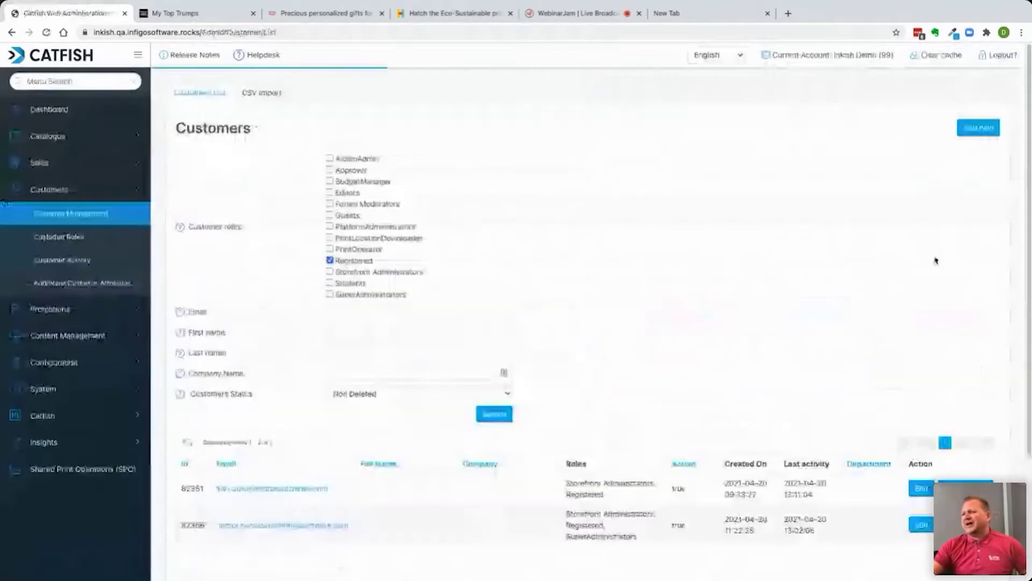
click(261, 93)
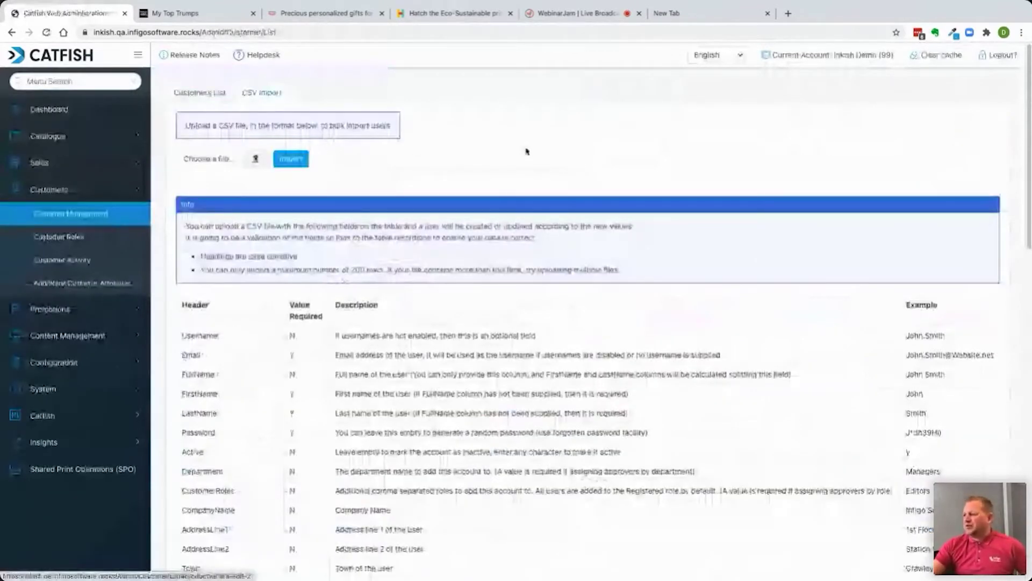
scroll(772, 377, down, 3)
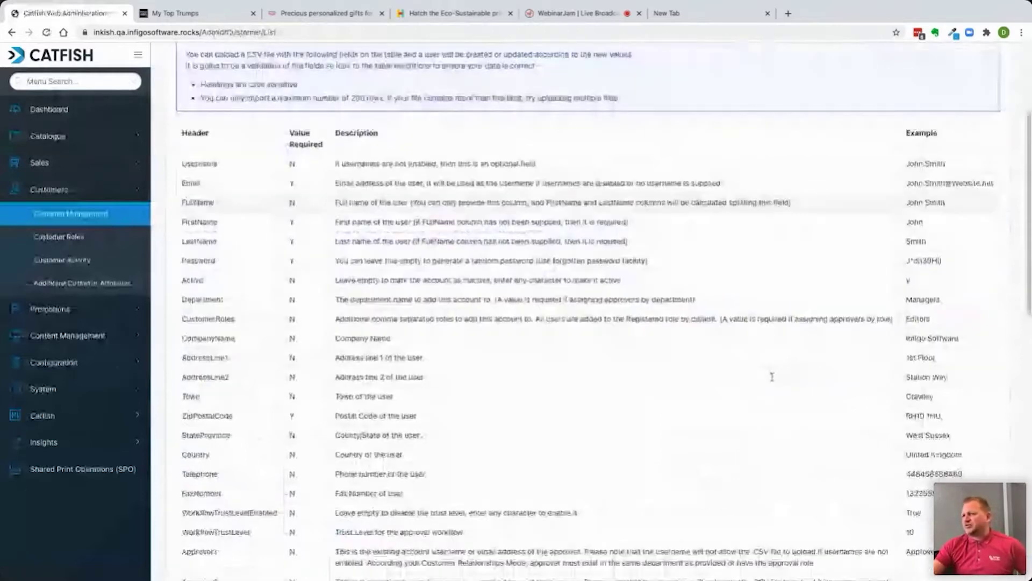
- Check the existing customers list and examine the fields and additional address columns described for the CSV customer import
scroll(772, 377, up, 3)
click(203, 94)
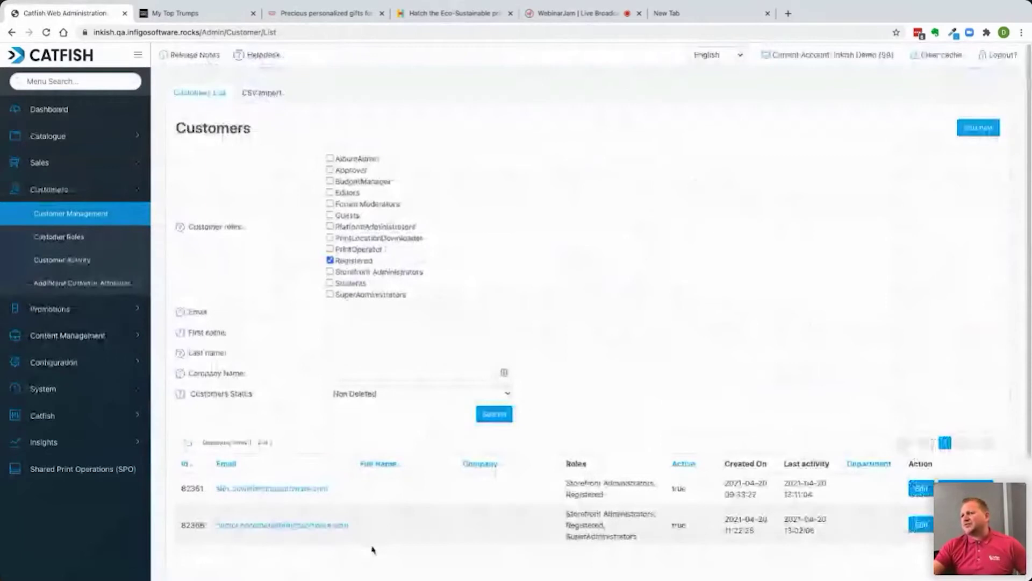
click(276, 95)
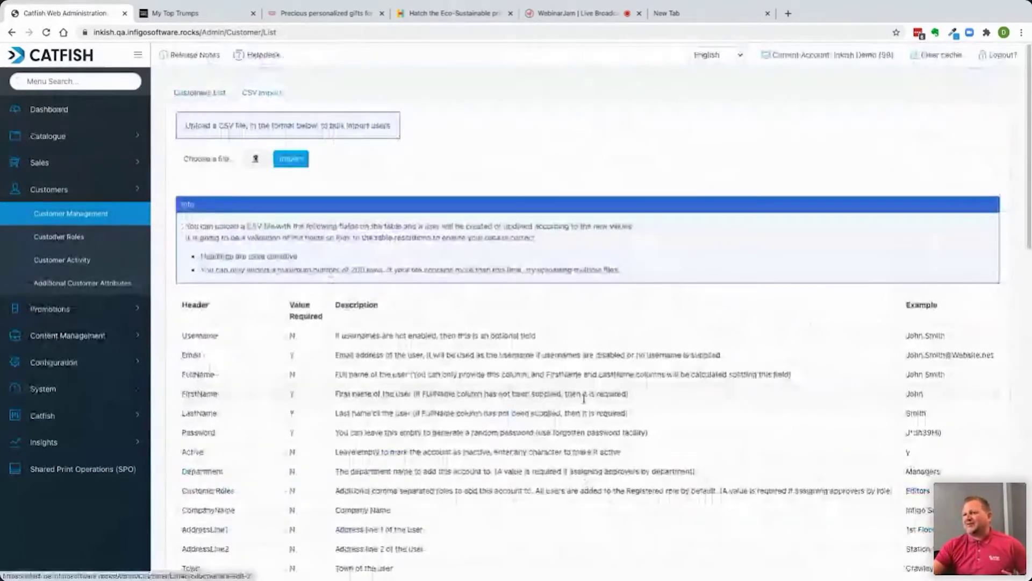
scroll(204, 104, down, 5)
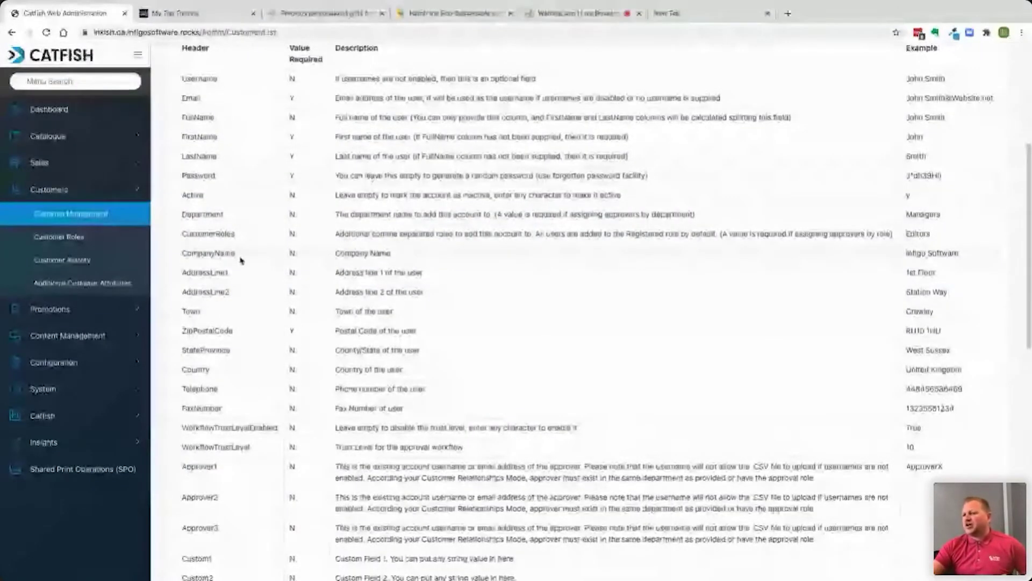
scroll(240, 261, down, 6)
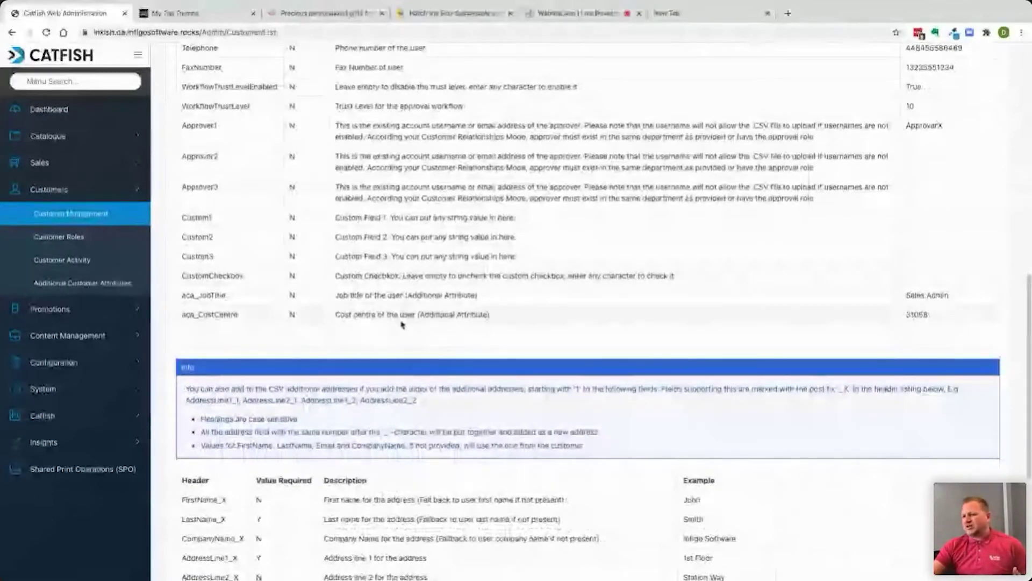
scroll(402, 324, up, 10)
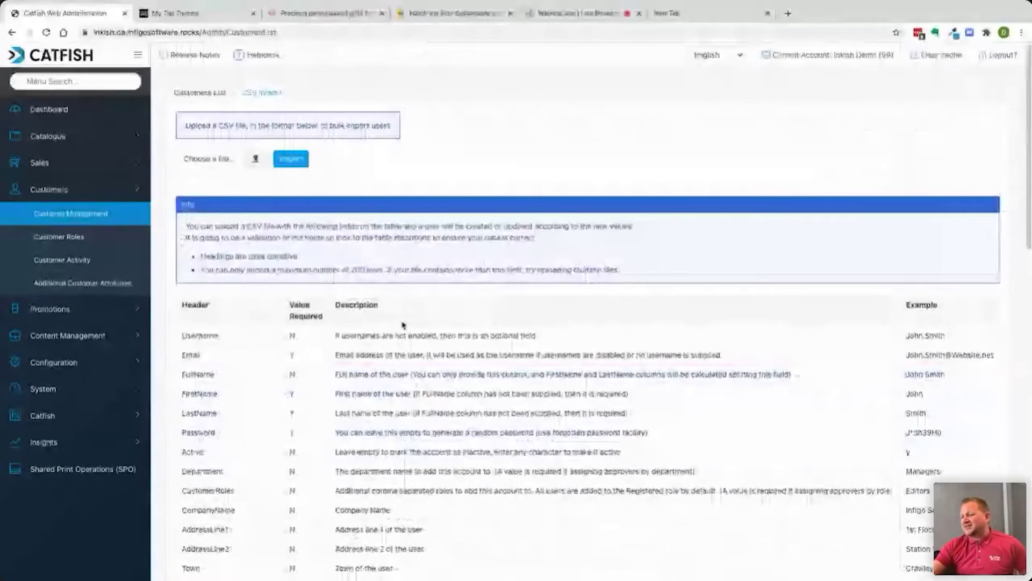
scroll(403, 325, down, 15)
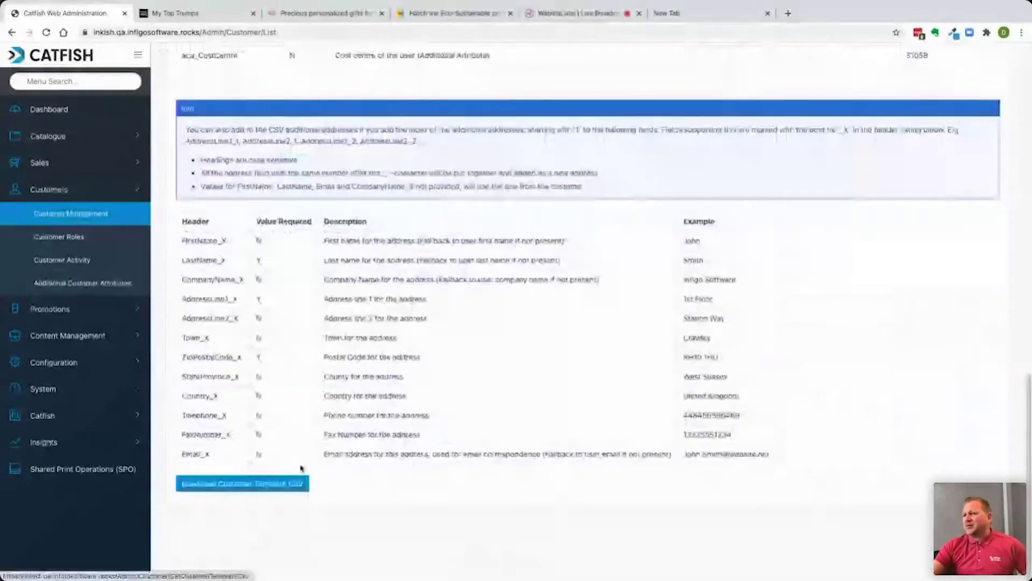
scroll(299, 468, up, 15)
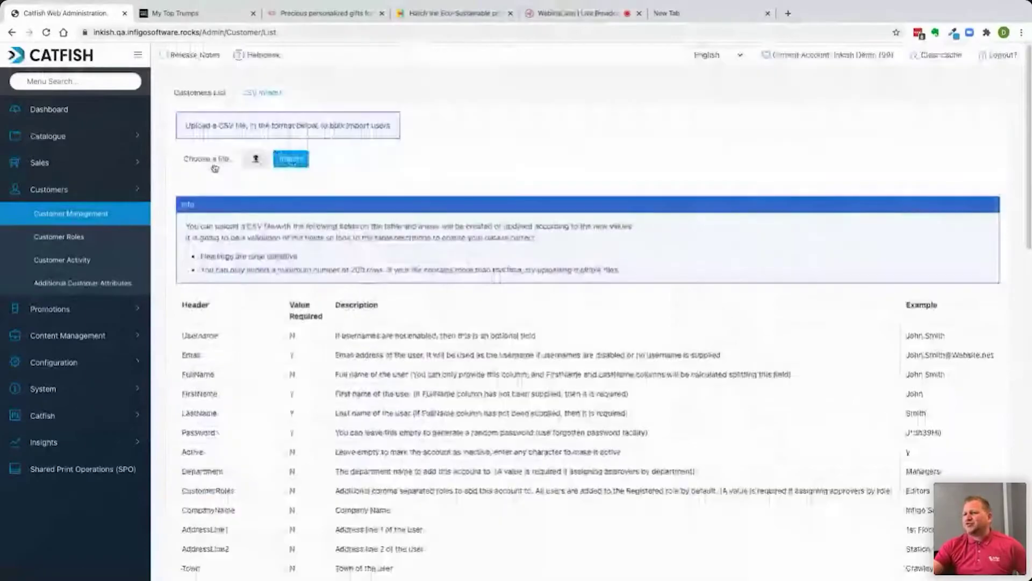
- Import customers from inkish-customer-list.csv in the Inkish Demo folder and review the customers list with its import report
click(218, 159)
click(220, 212)
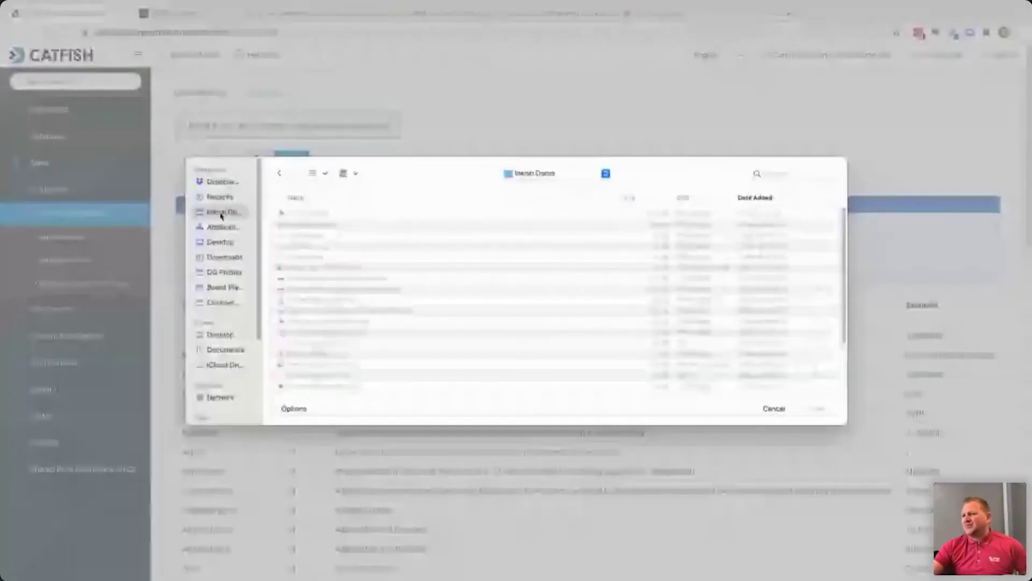
double_click(326, 268)
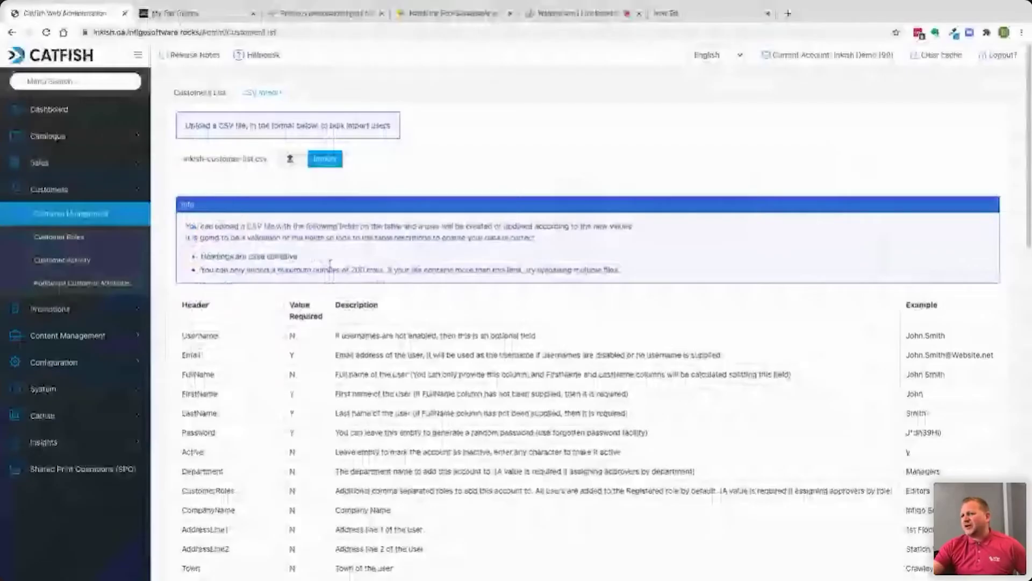
click(325, 159)
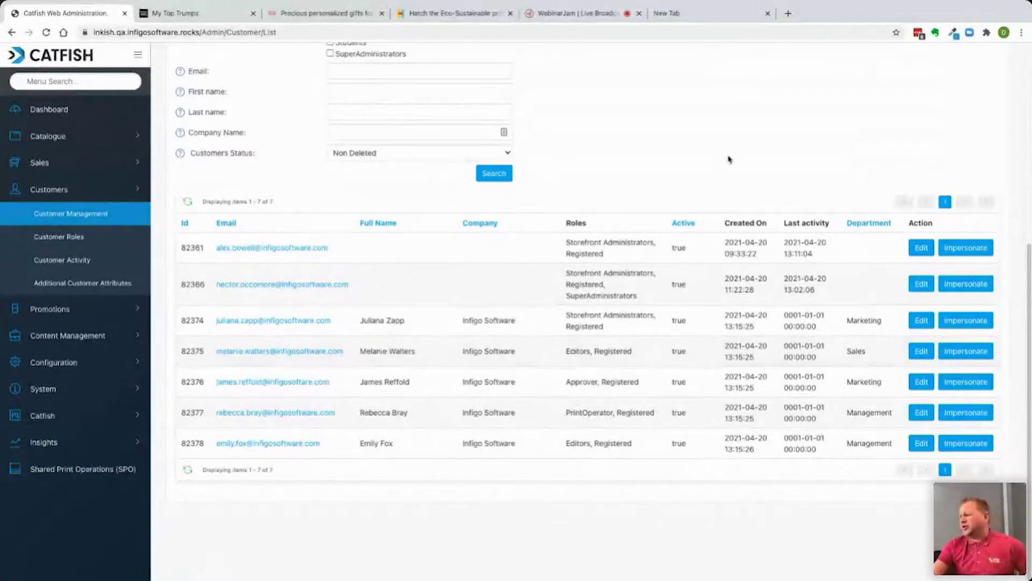
scroll(729, 160, up, 1)
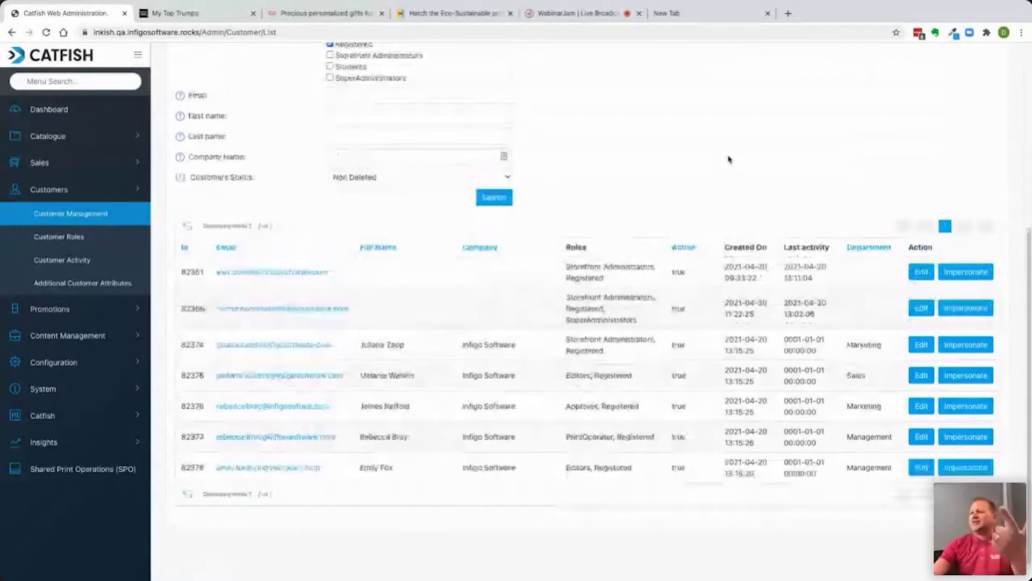
scroll(728, 159, up, 5)
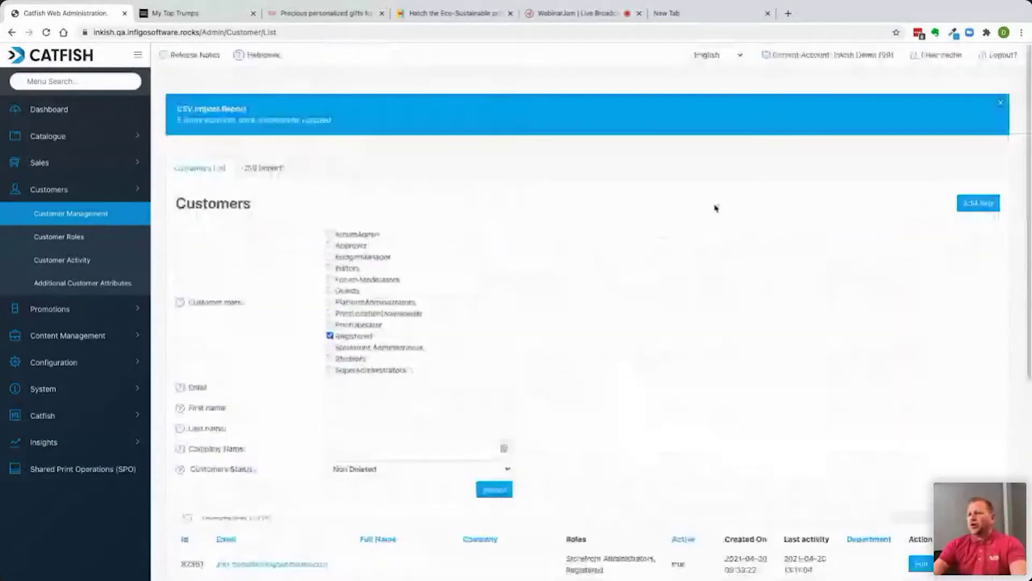
- Find the editable content page through the menu search with "edi" and open it
click(99, 76)
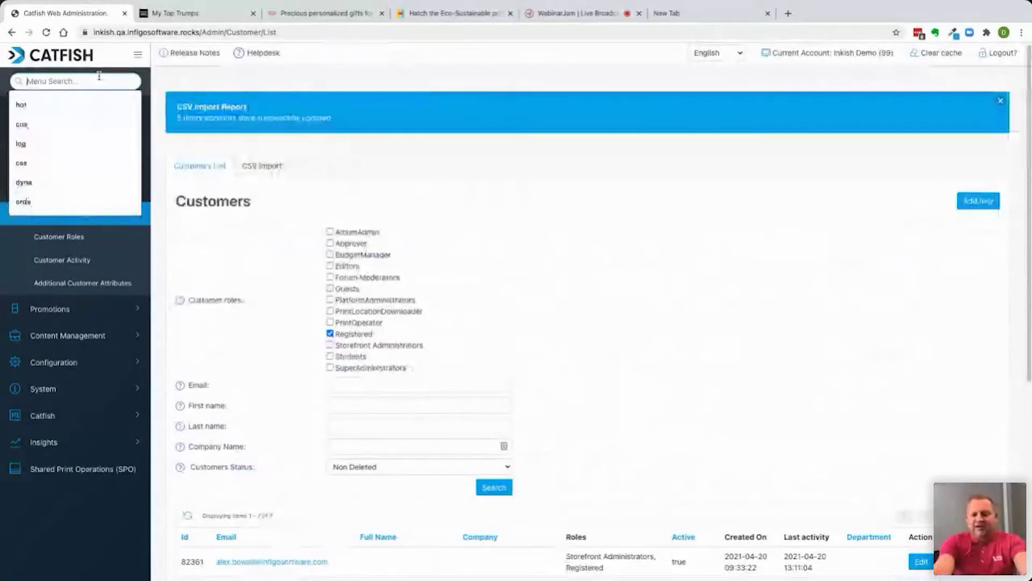
text(e)
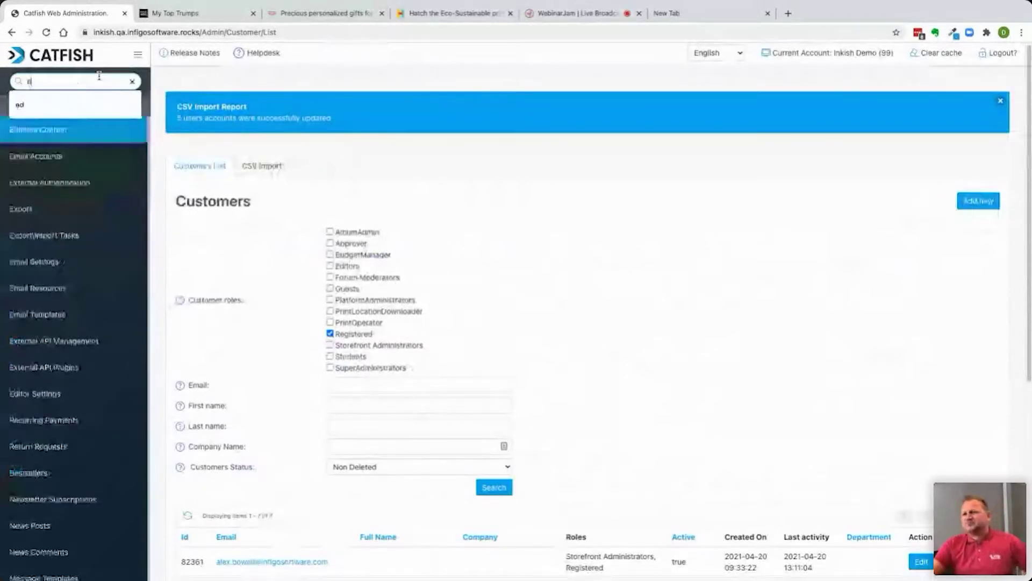
text(di)
click(97, 136)
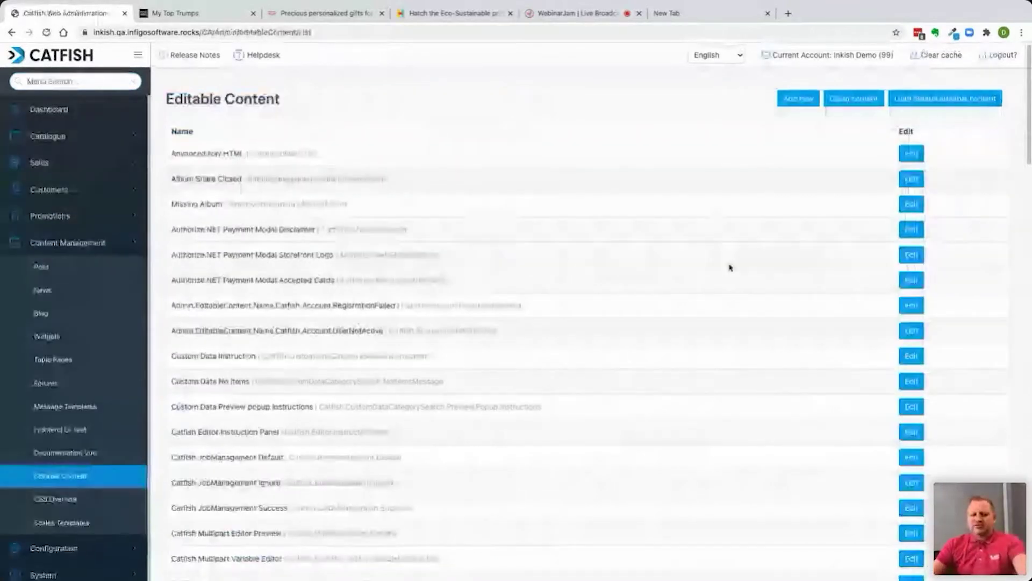
- Search the editable content list for "logo", open the Header Logo entry and examine its body editor and allowed tokens
key(ctrl+f)
text(l)
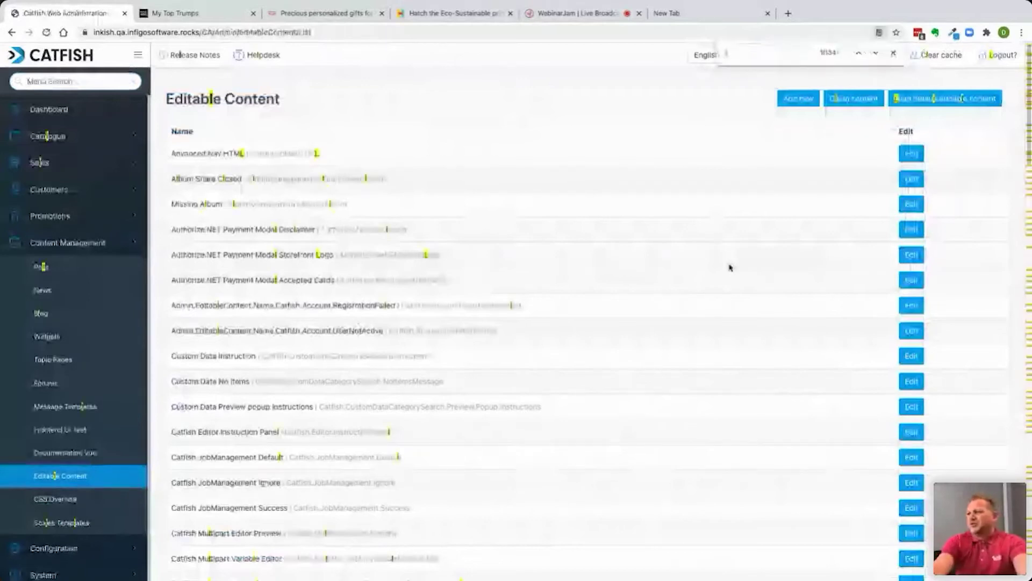
text(ogo)
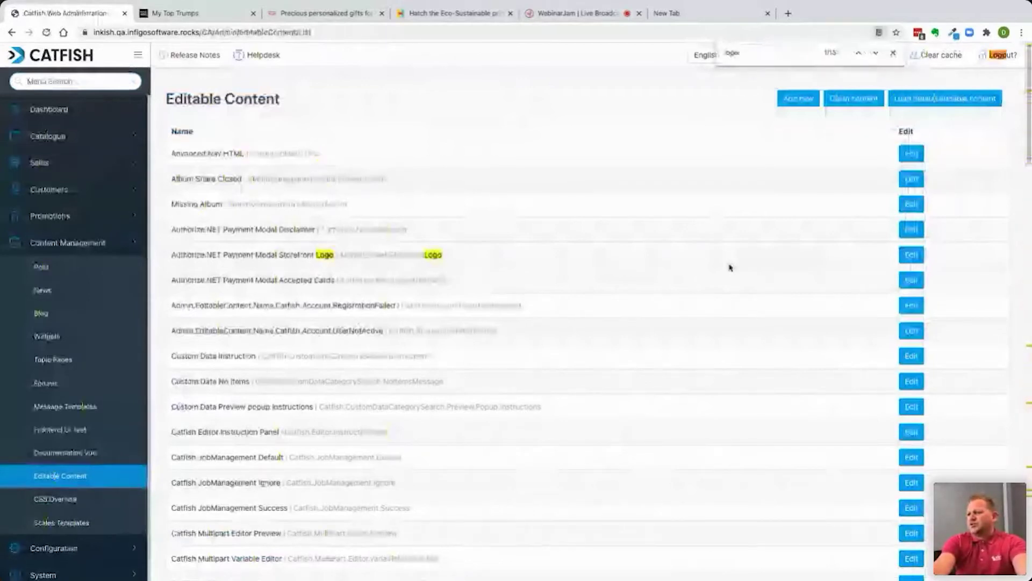
key(Return)
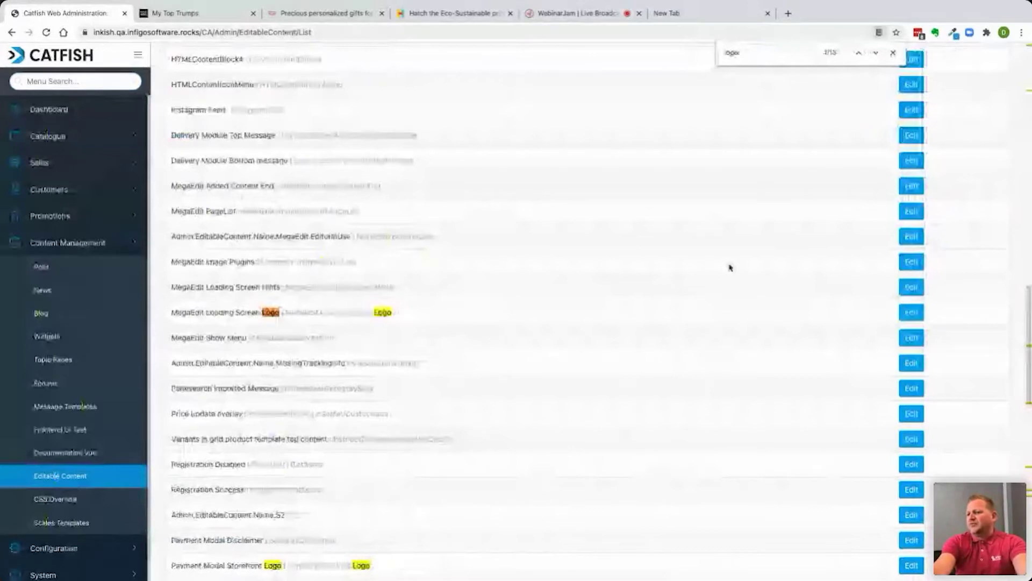
key(Return)
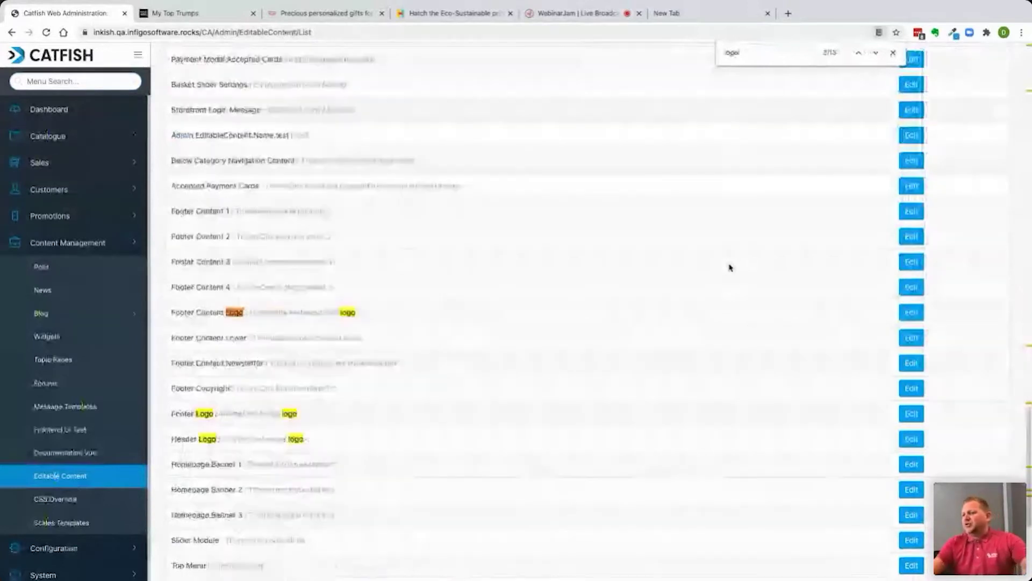
click(912, 438)
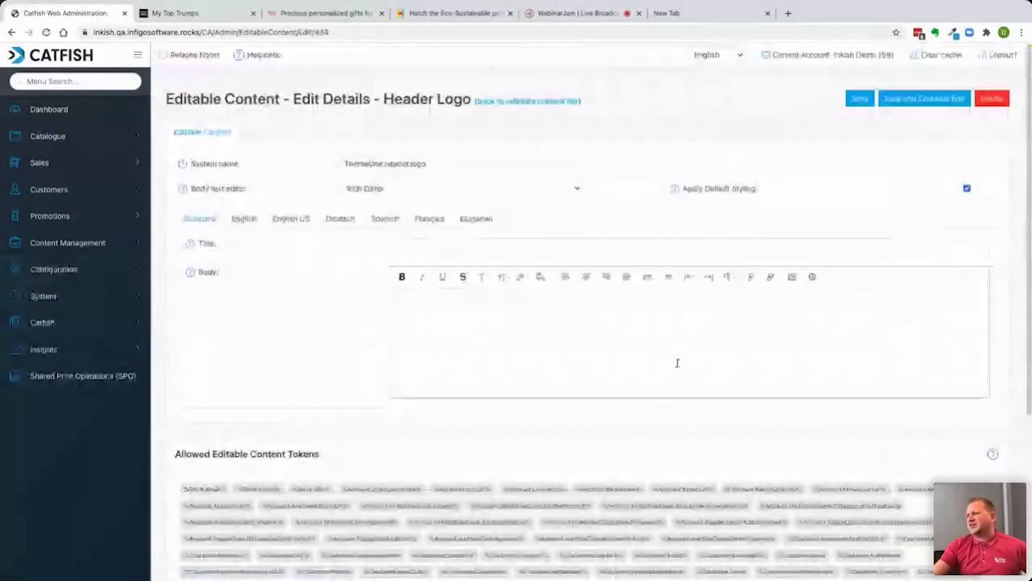
scroll(678, 363, down, 5)
scroll(677, 366, up, 5)
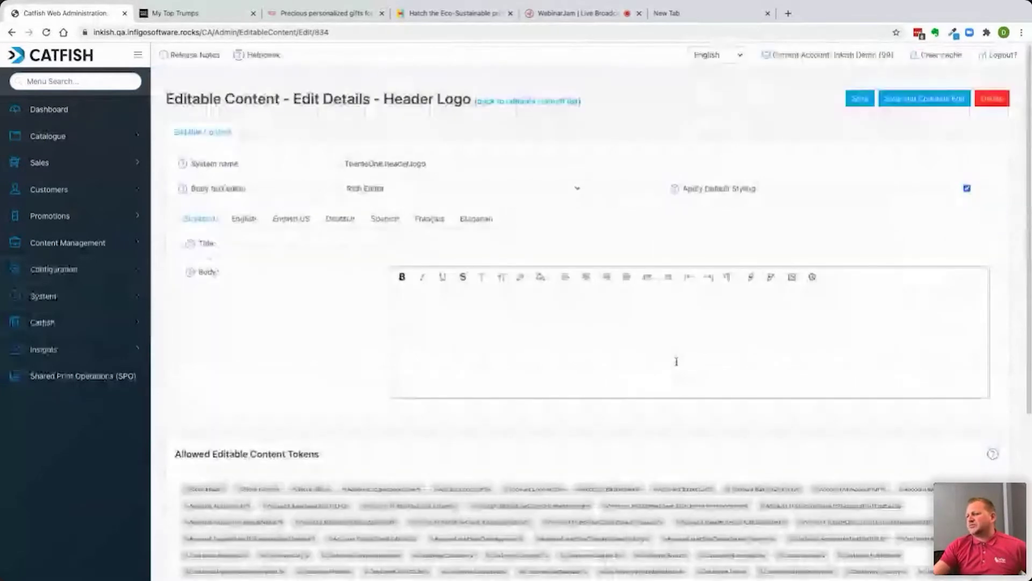
scroll(678, 363, down, 5)
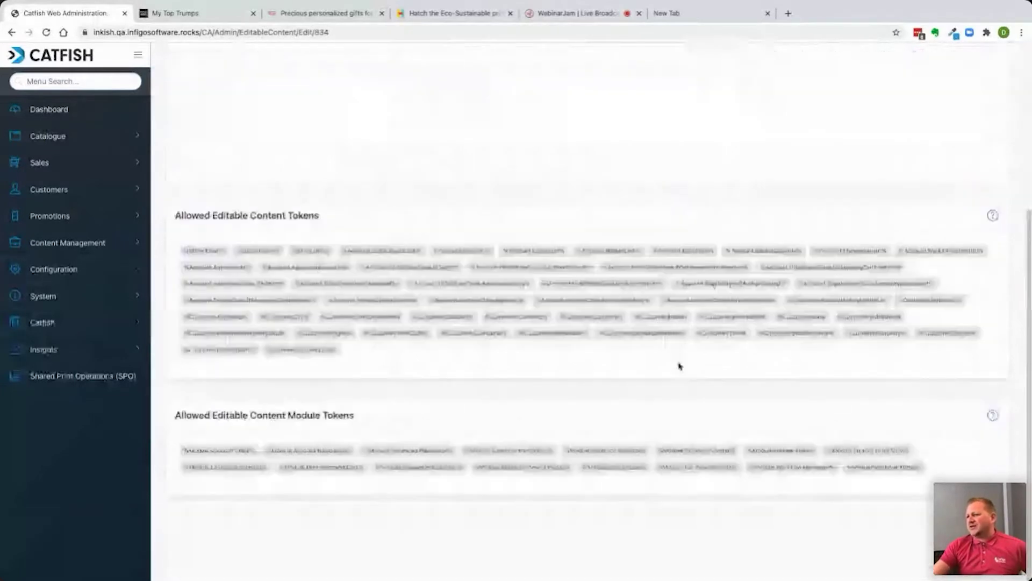
scroll(677, 363, up, 5)
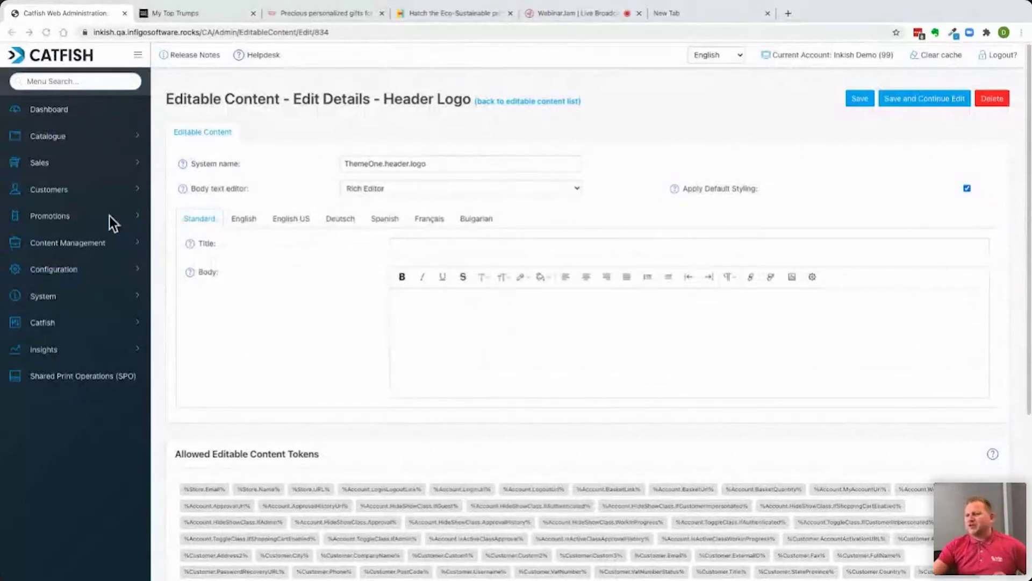
- Return to the editable content list and search it for the banner entries with "bann"
click(512, 101)
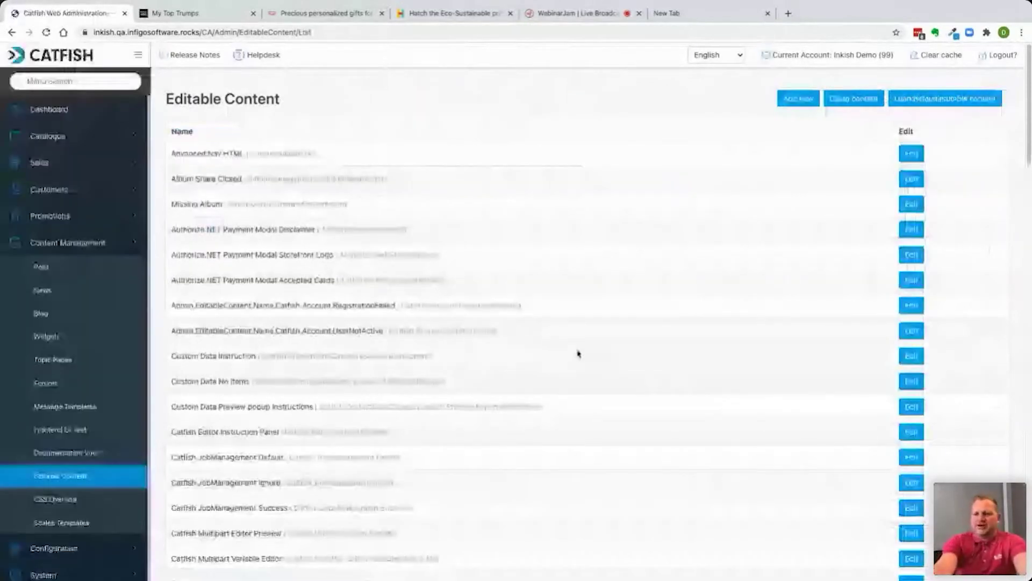
key(ctrl+f)
text(ba)
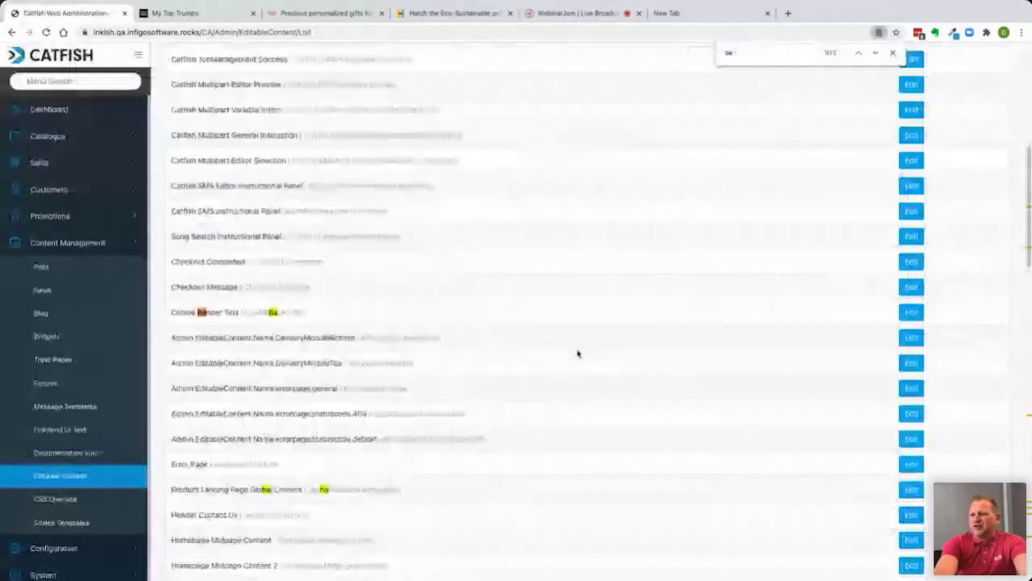
text(nn)
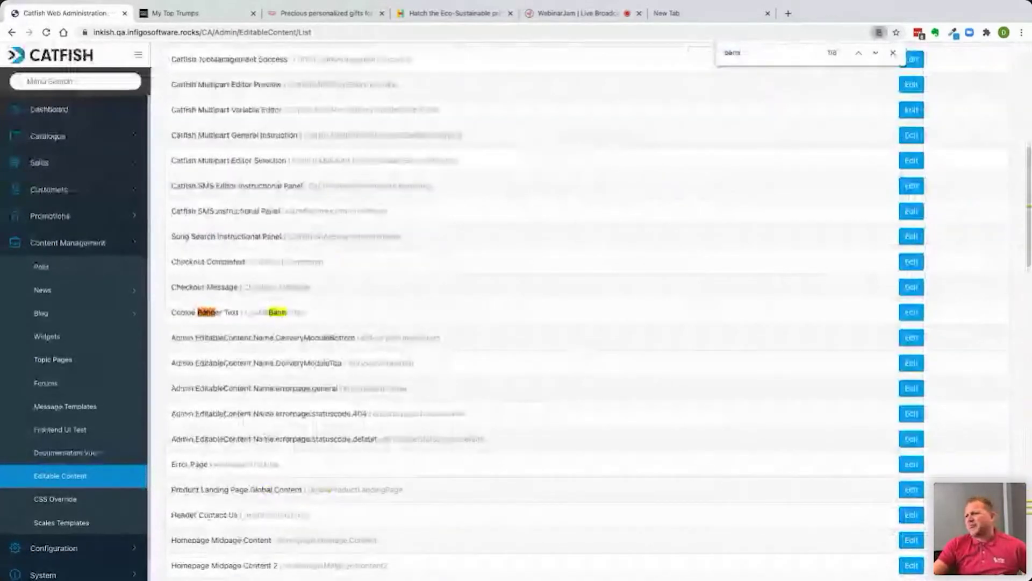
scroll(781, 342, down, 1)
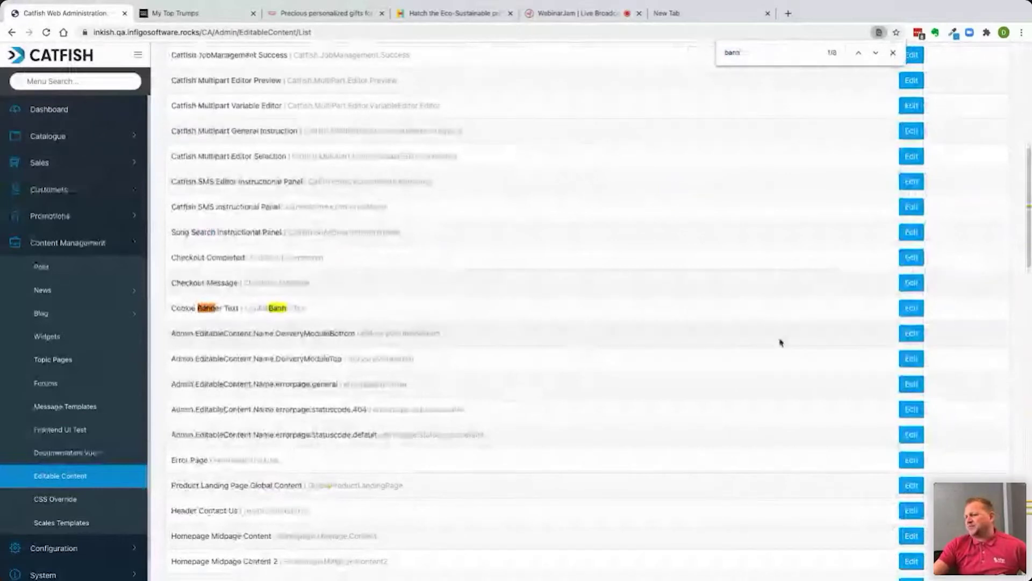
scroll(781, 342, up, 4)
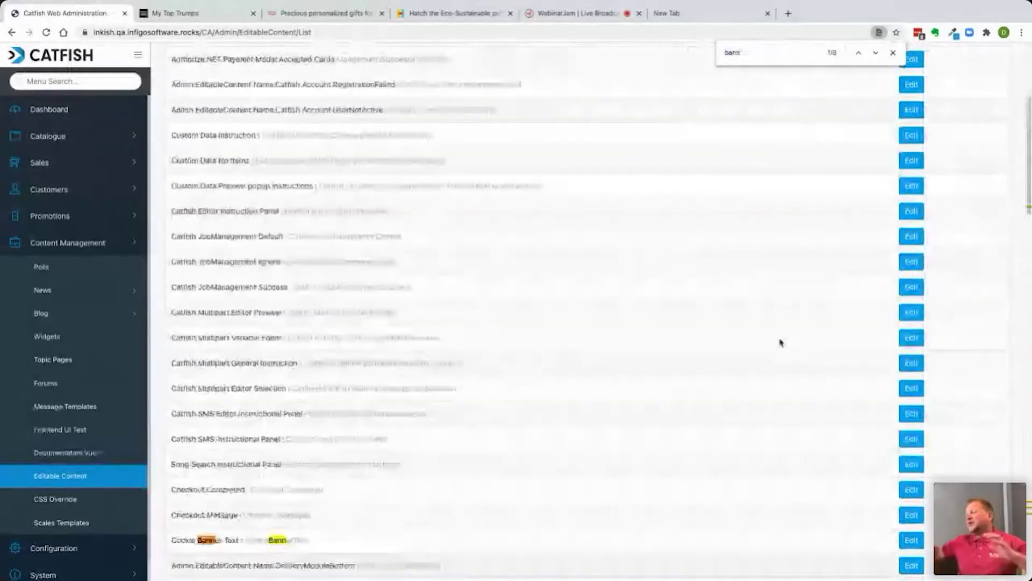
scroll(781, 342, up, 2)
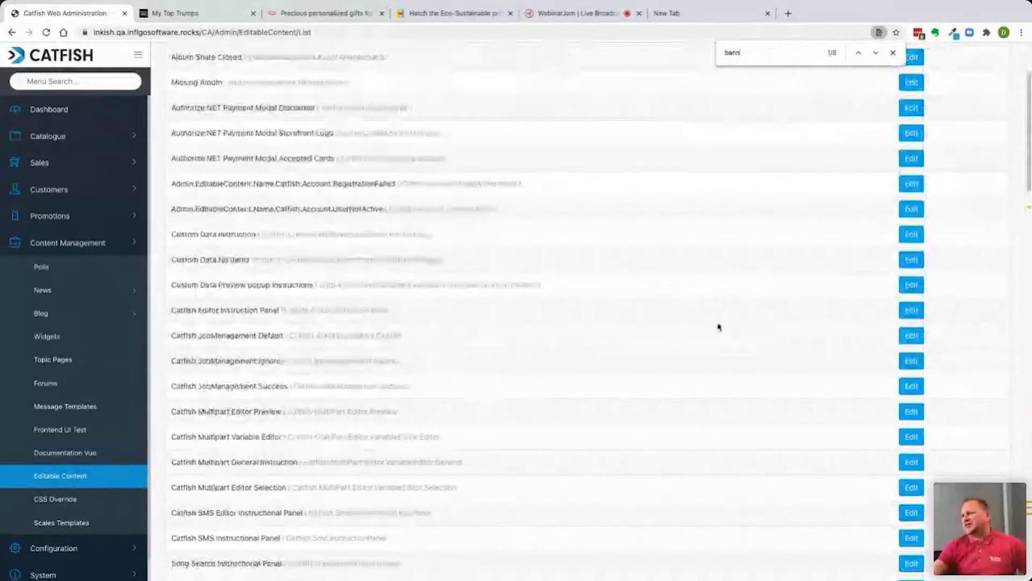
- Search the editable content list for "top menu" and open the Top Menu entry for editing
double_click(747, 59)
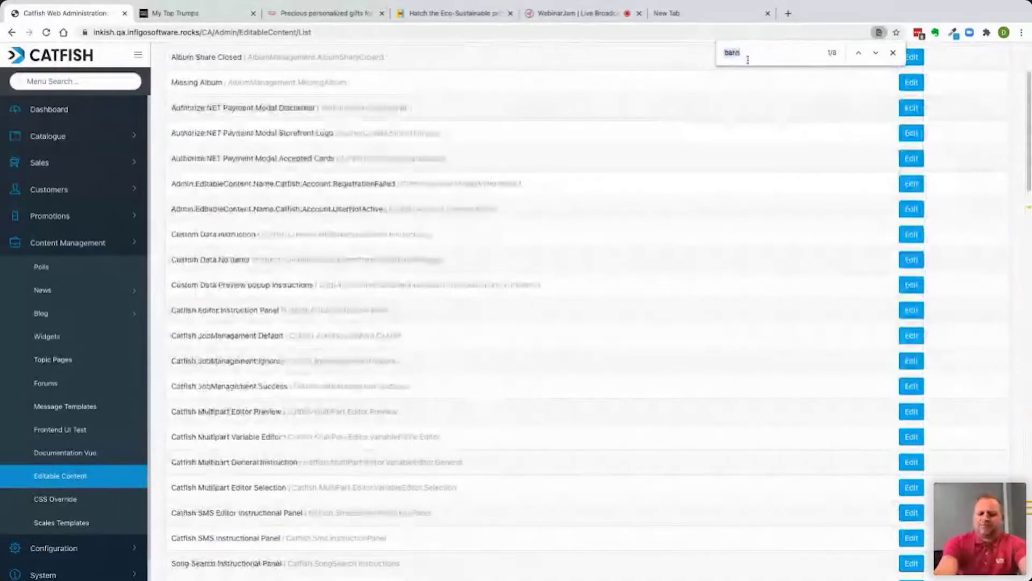
text(t)
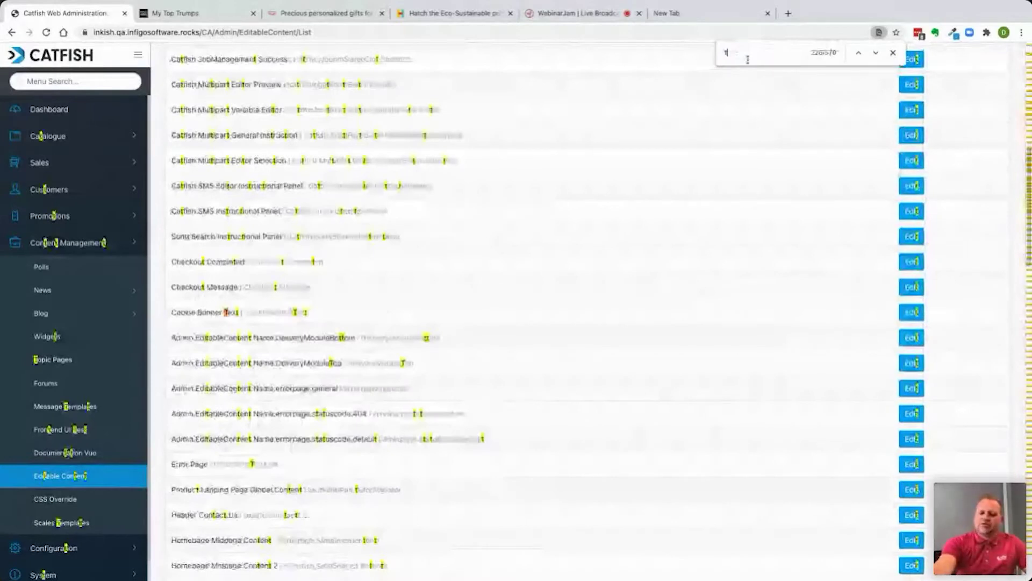
text(op menu)
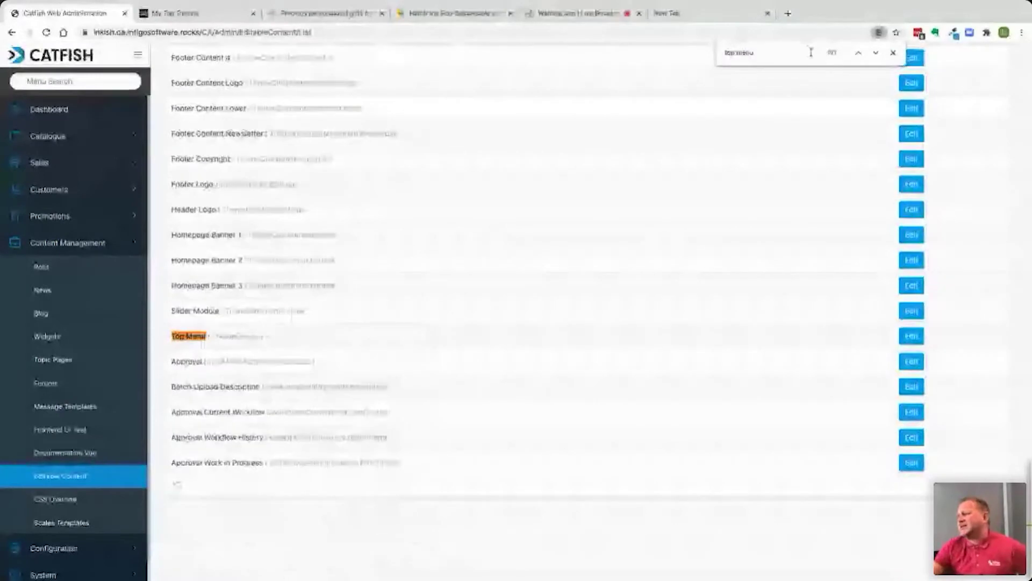
click(913, 339)
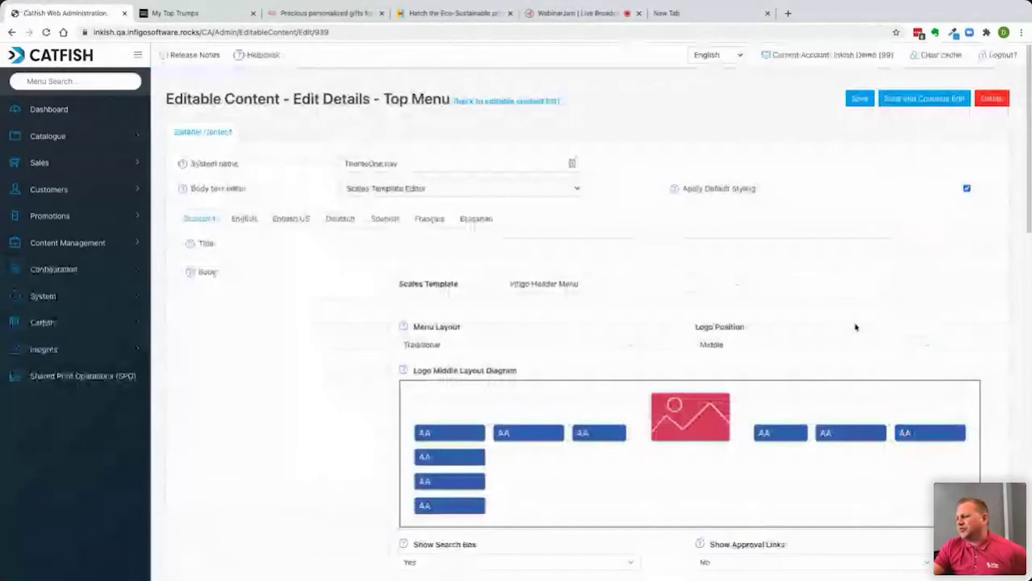
- Try the Left logo position in the Top Menu layout, restore Middle, and check the Menu Layout options
scroll(462, 426, down, 1)
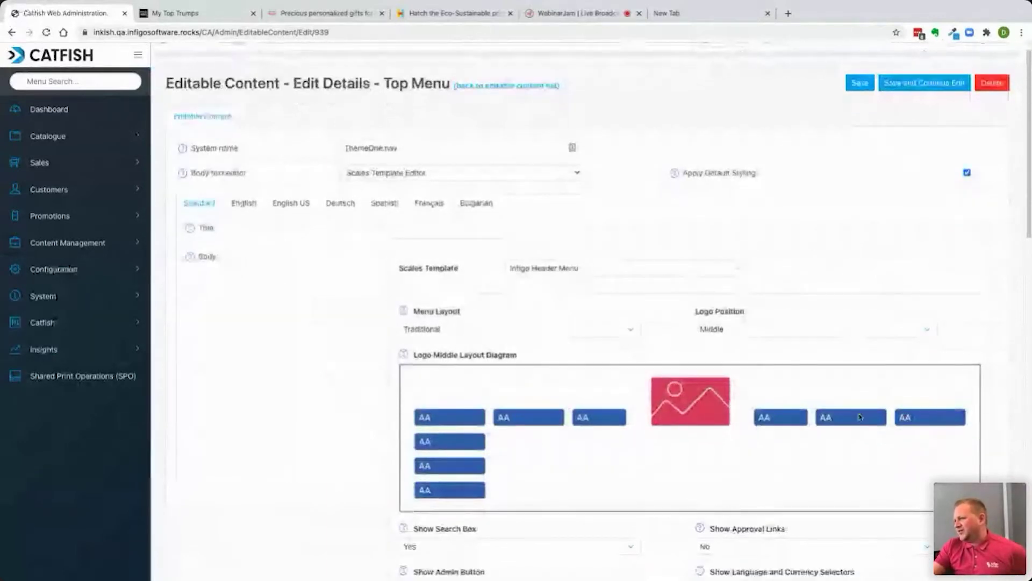
click(742, 330)
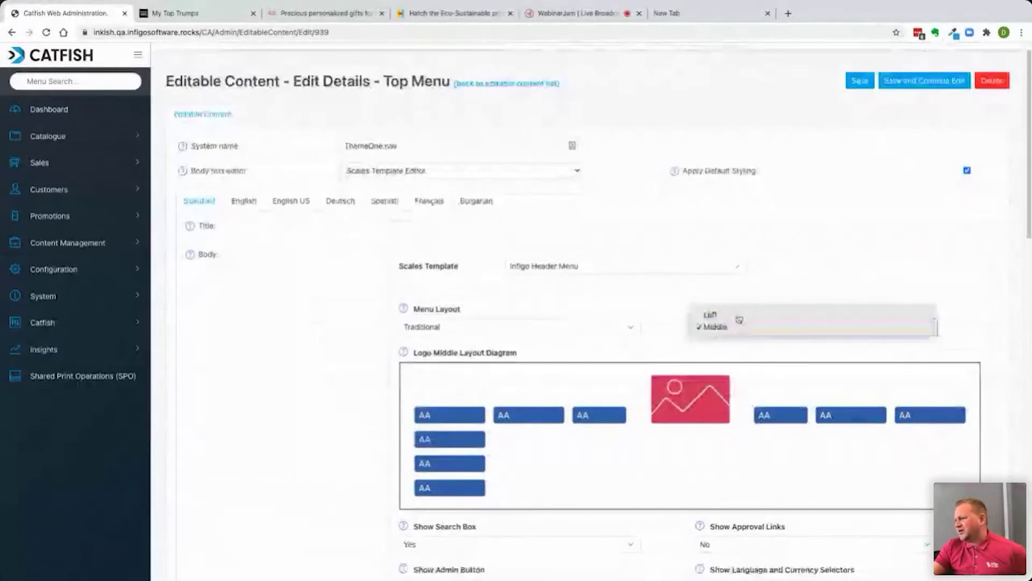
click(739, 318)
click(737, 329)
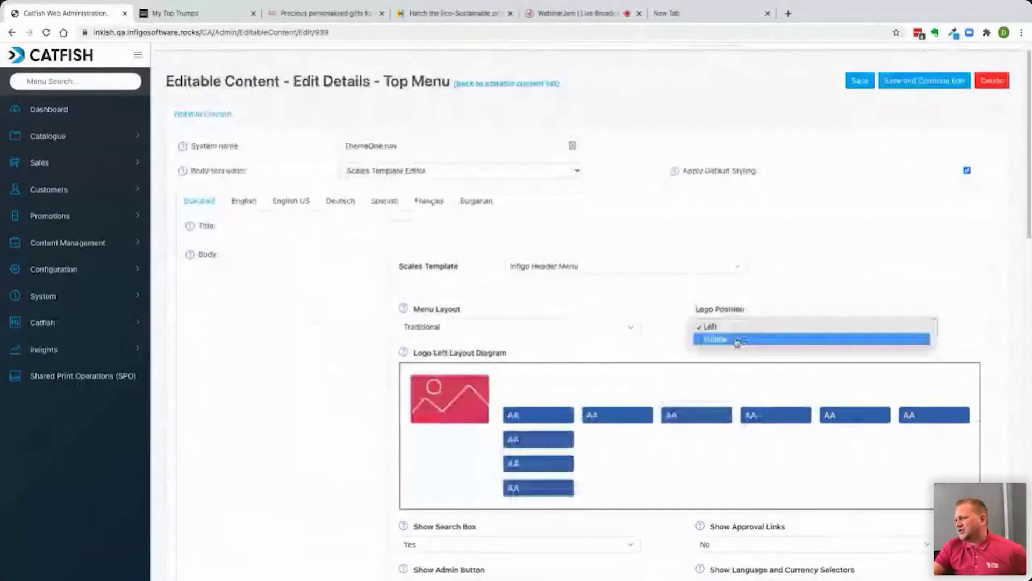
click(738, 340)
click(596, 328)
click(597, 327)
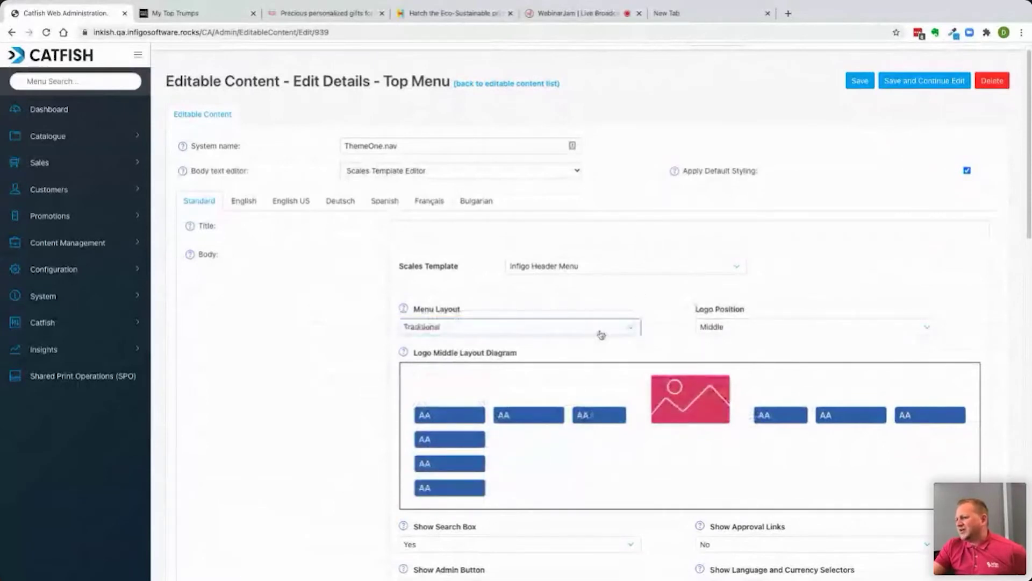
- Start replacing the Top Menu logo with infigo-logo-blue.svg and cancel the file selection
scroll(601, 335, down, 4)
scroll(601, 335, down, 3)
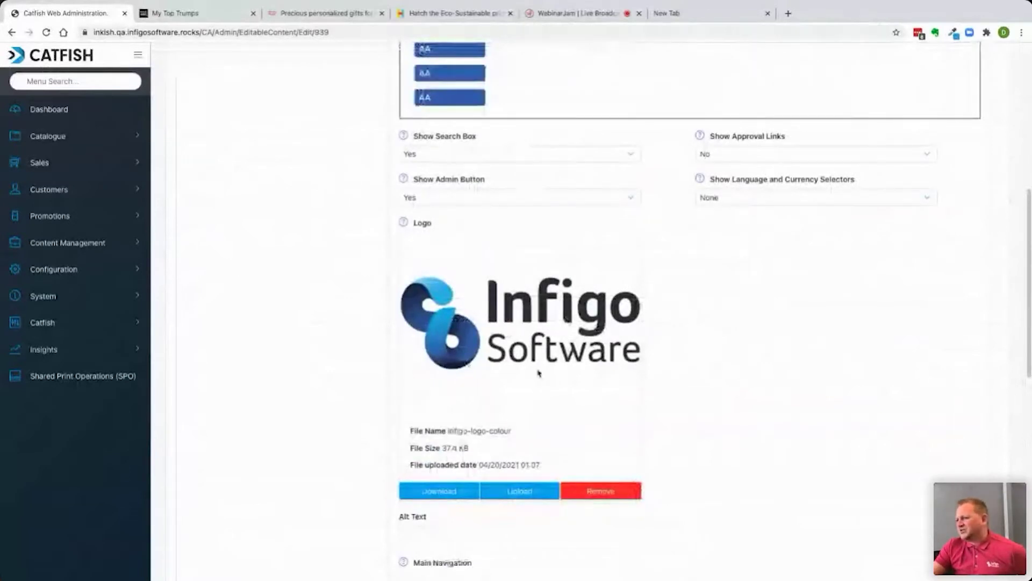
scroll(539, 373, down, 1)
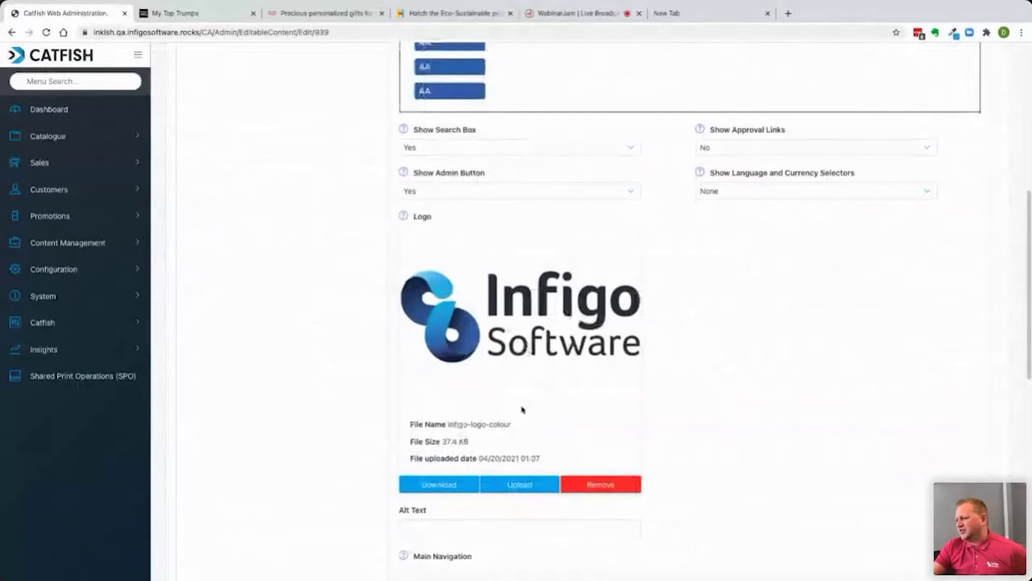
click(525, 491)
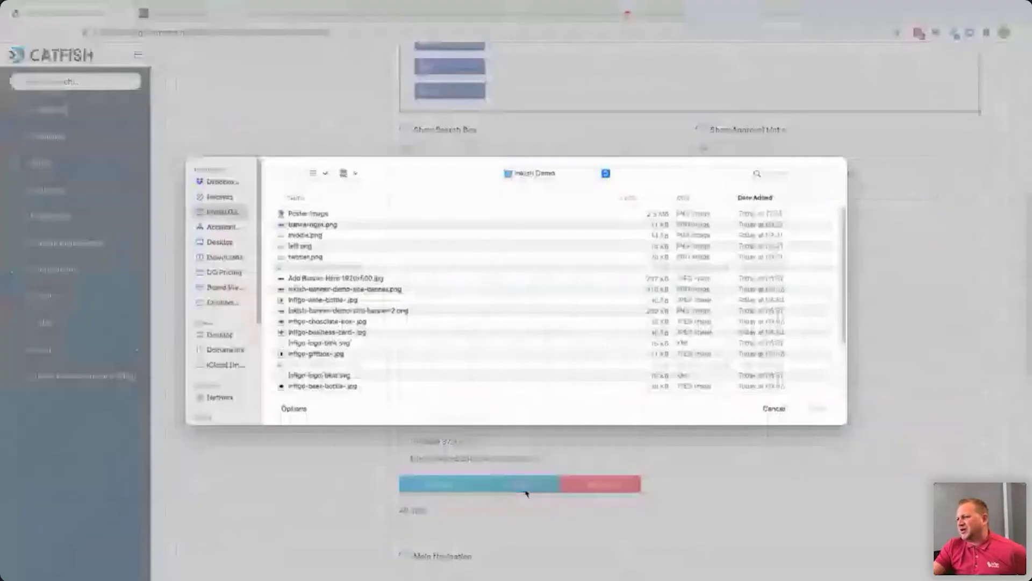
scroll(315, 373, down, 1)
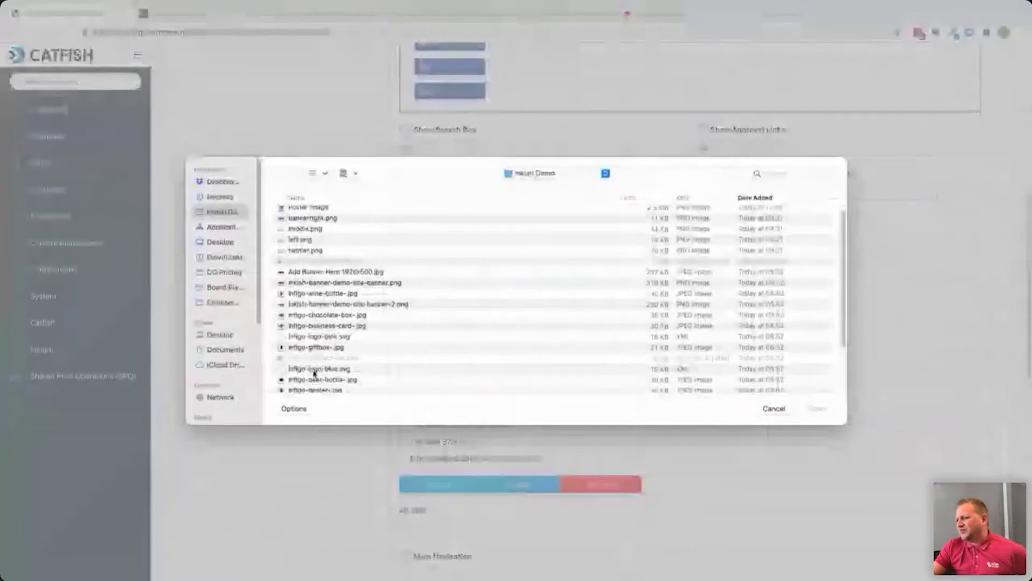
click(315, 371)
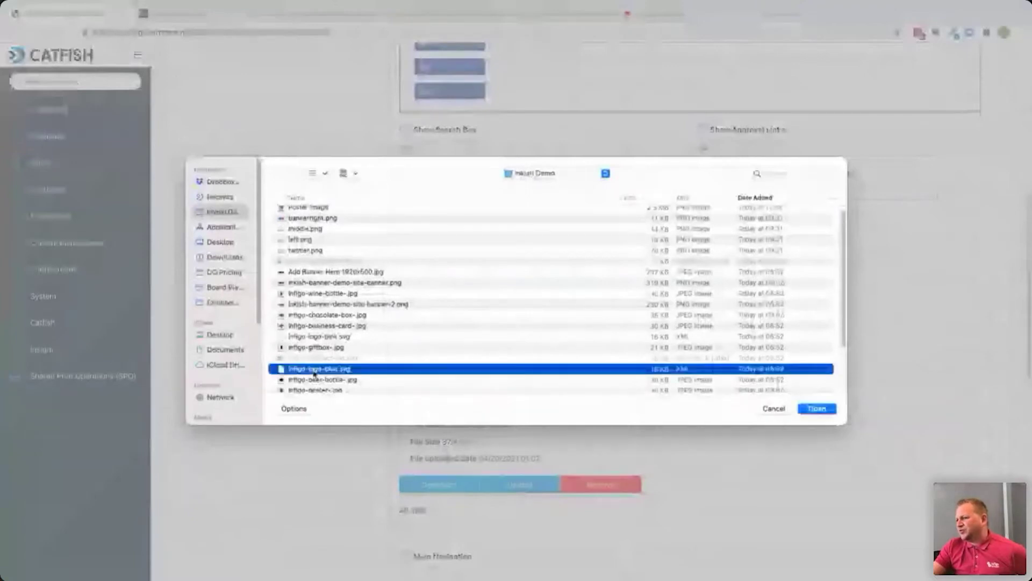
click(769, 410)
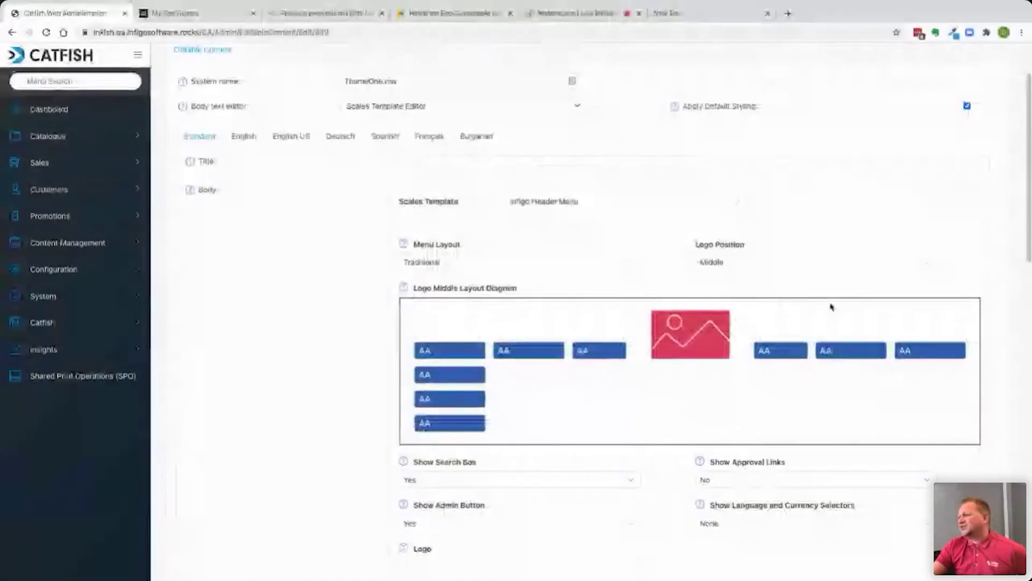
- Save the Top Menu entry, find the banner entries with "ba" and open Homepage Banner 1 for editing
scroll(831, 307, up, 2)
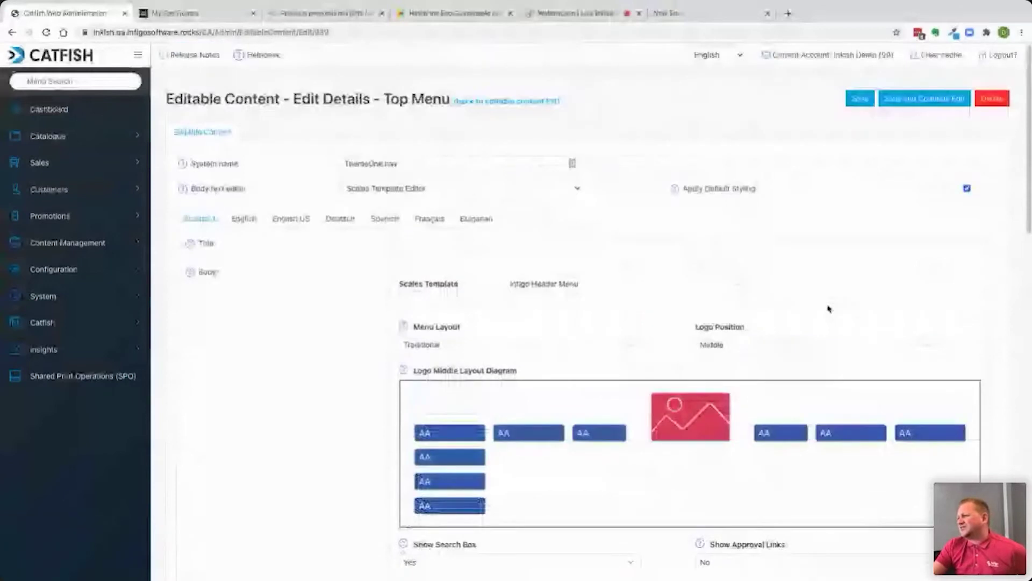
click(860, 99)
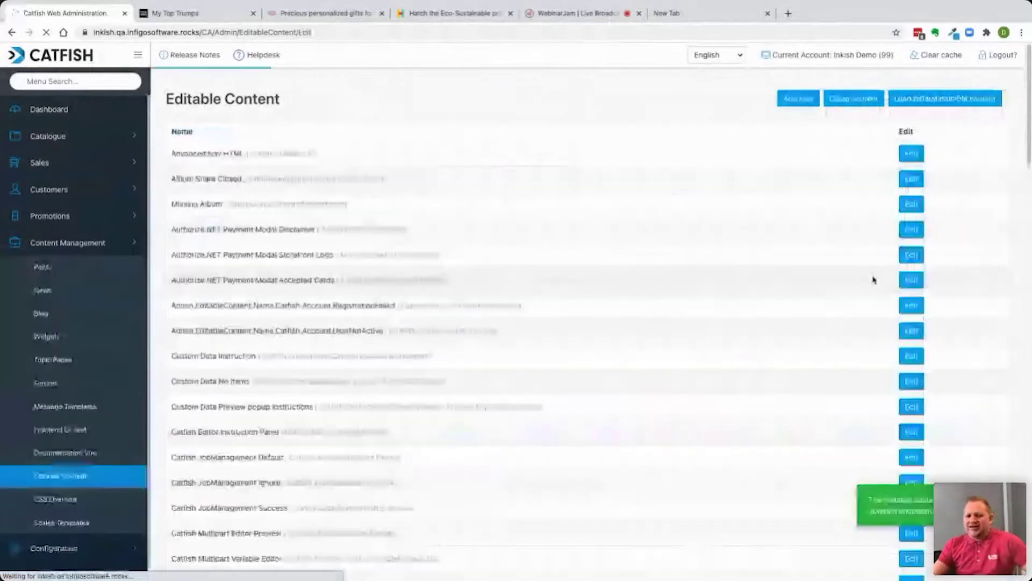
key(ctrl+f)
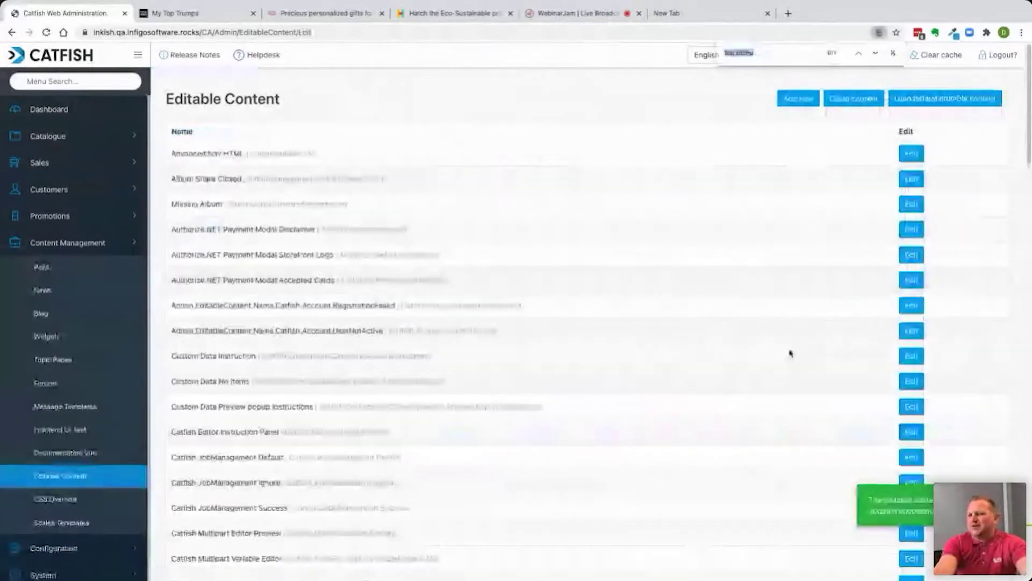
text(ba)
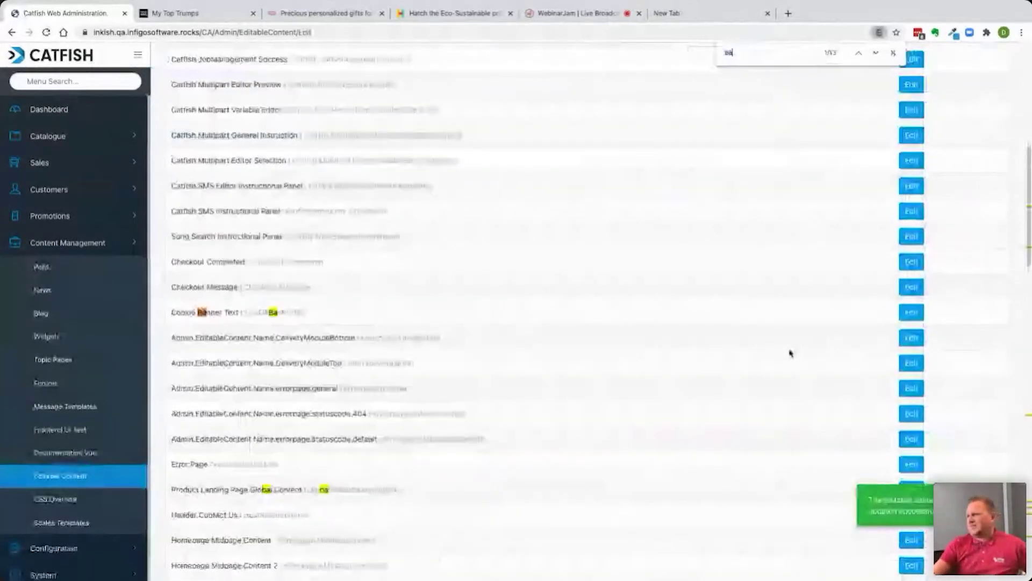
click(875, 52)
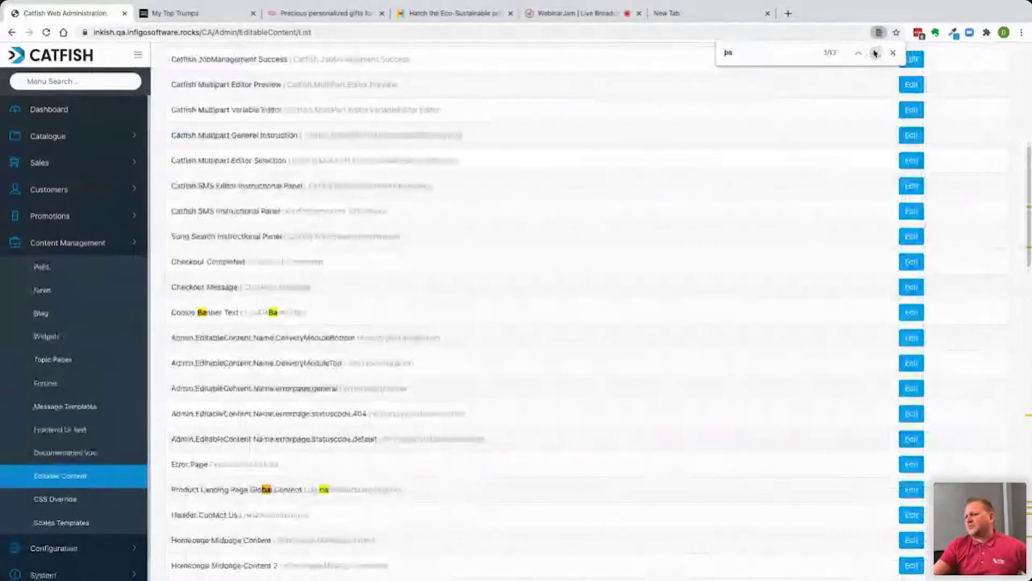
click(875, 53)
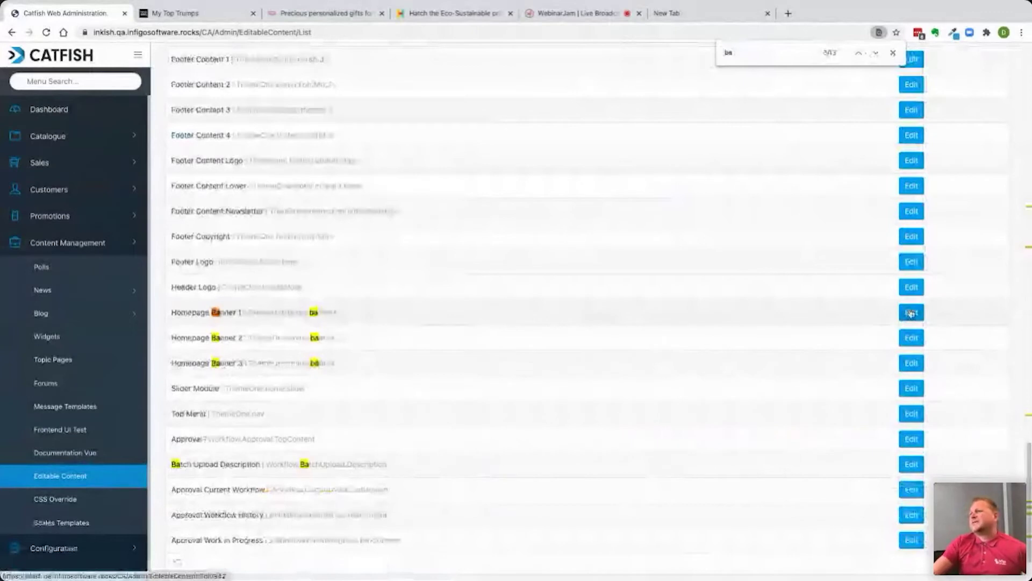
click(910, 313)
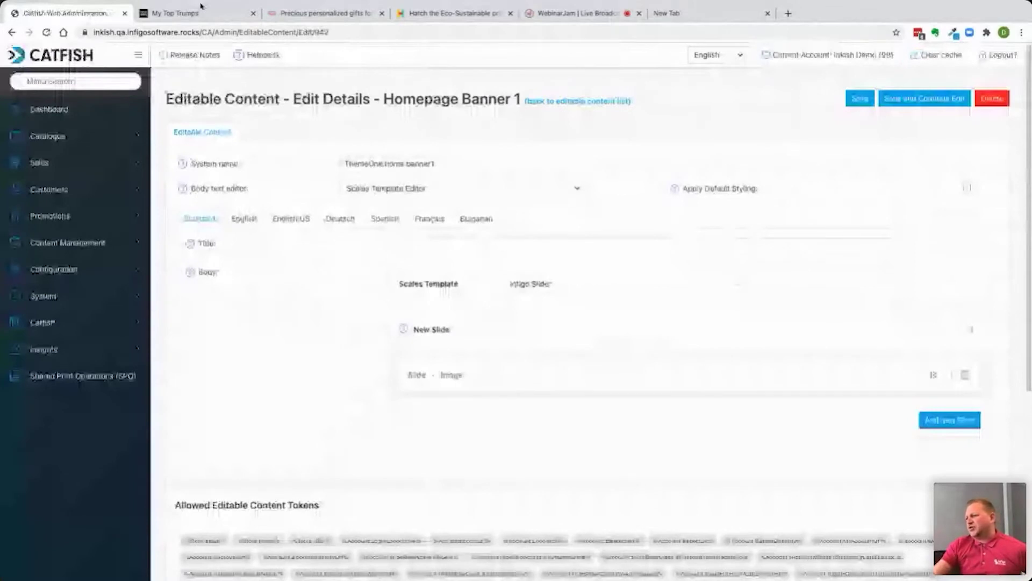
- Examine the homepage banners on the My Top Trumps and Hatch sites and return to the Homepage Banner 1 editor
click(201, 7)
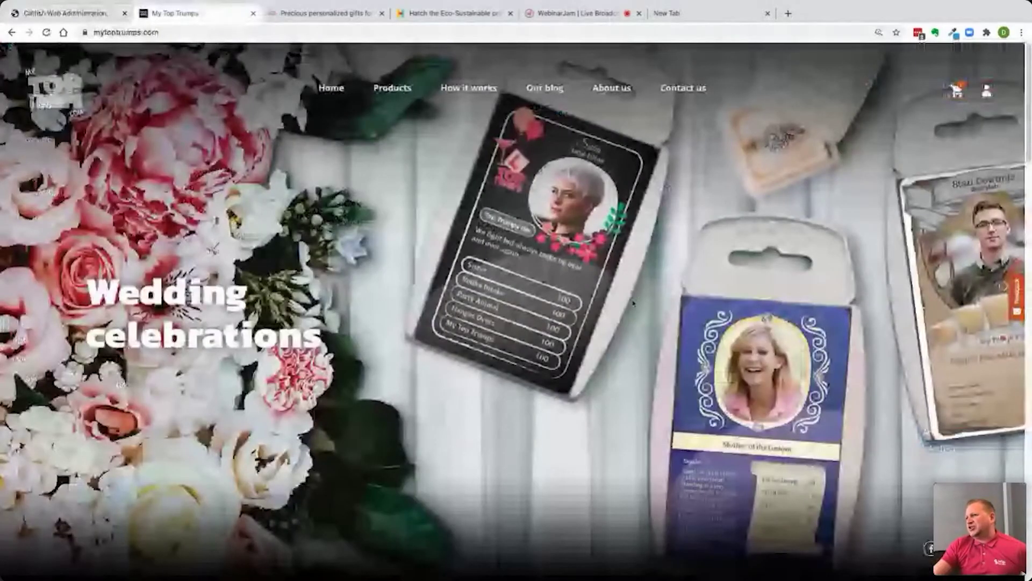
click(445, 17)
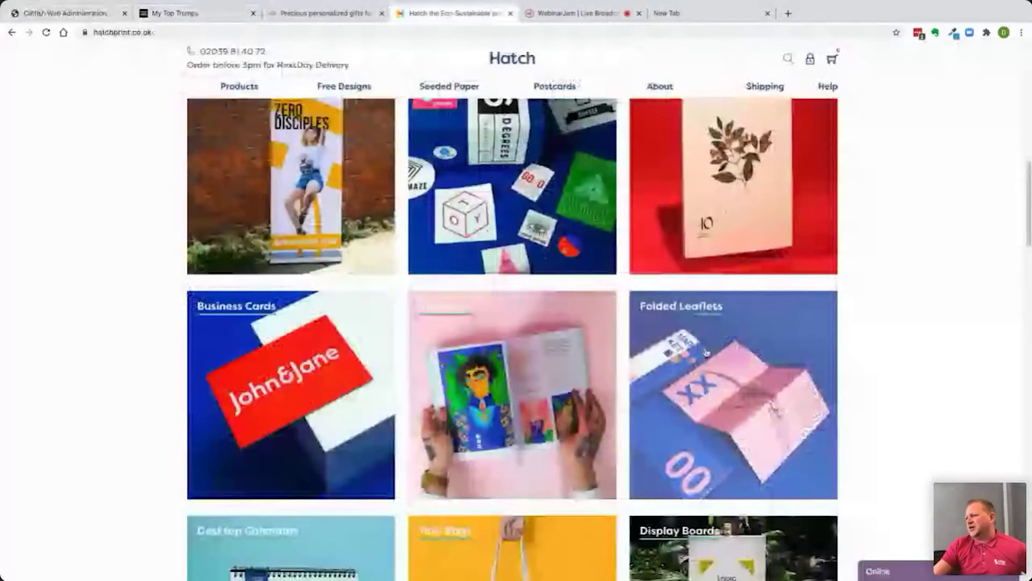
scroll(706, 353, up, 15)
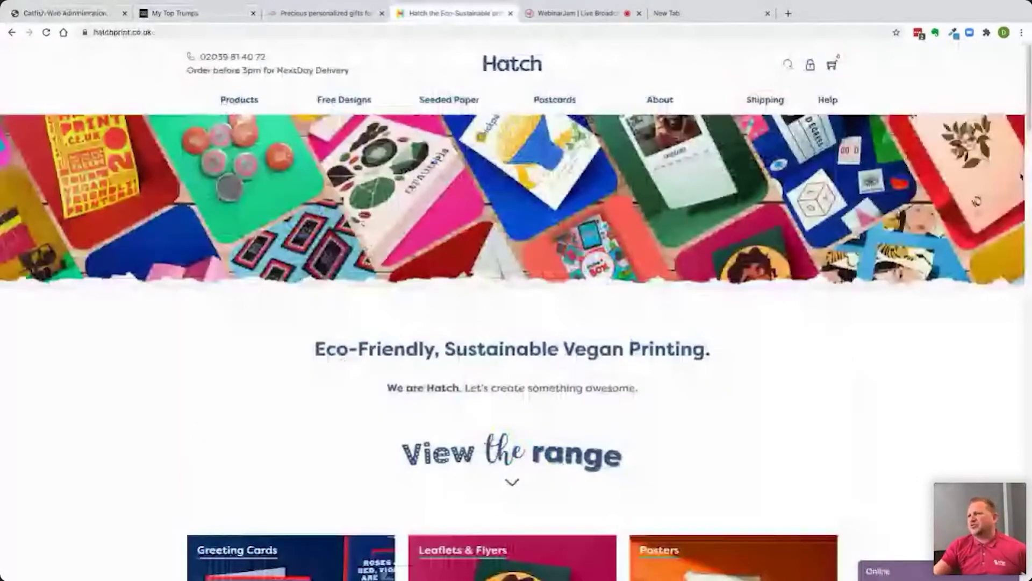
click(73, 13)
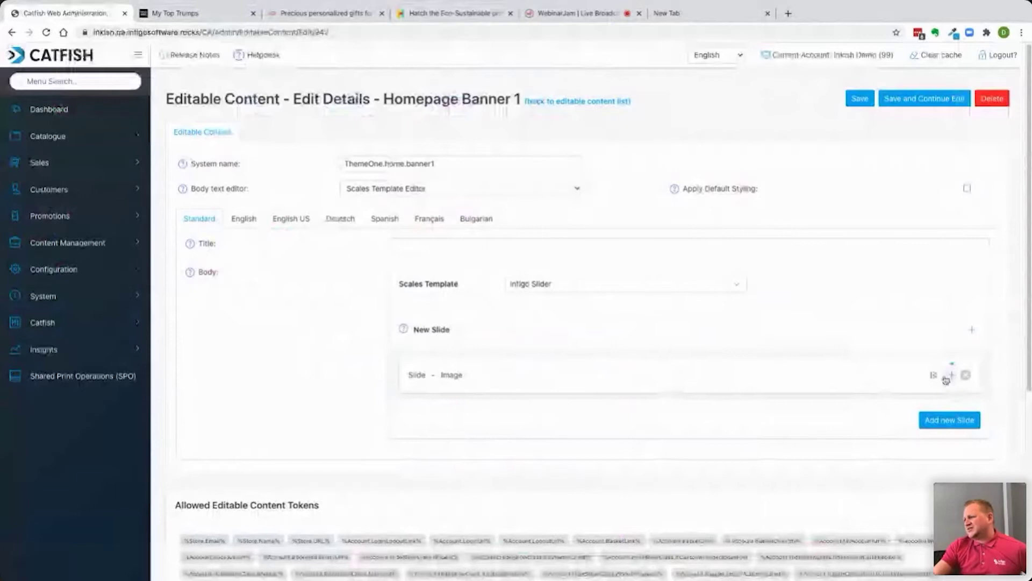
- Expand the existing image slide and upload inkish-banner-demo-site-banner.png as its background image
click(947, 379)
scroll(544, 488, down, 6)
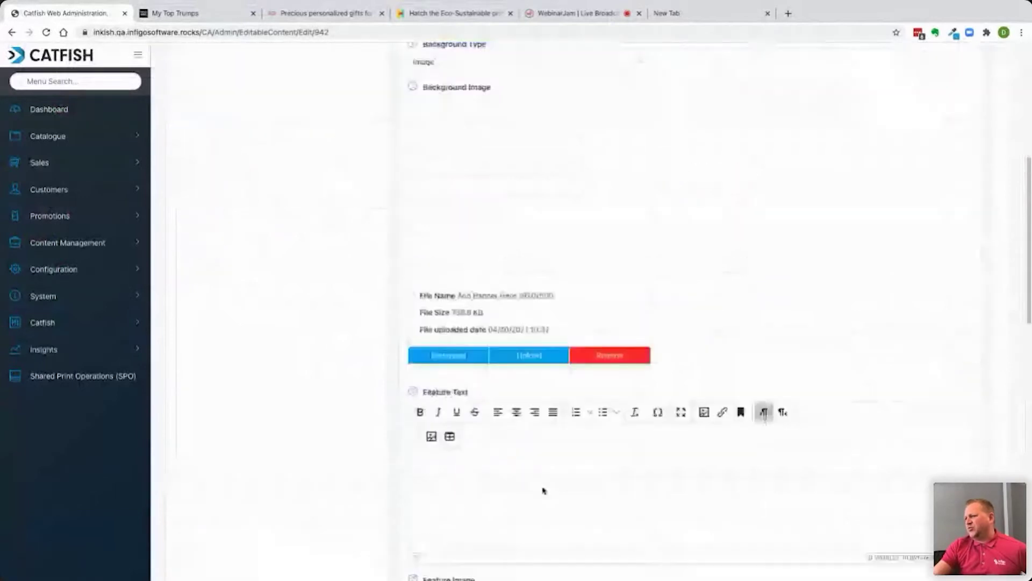
scroll(544, 490, up, 3)
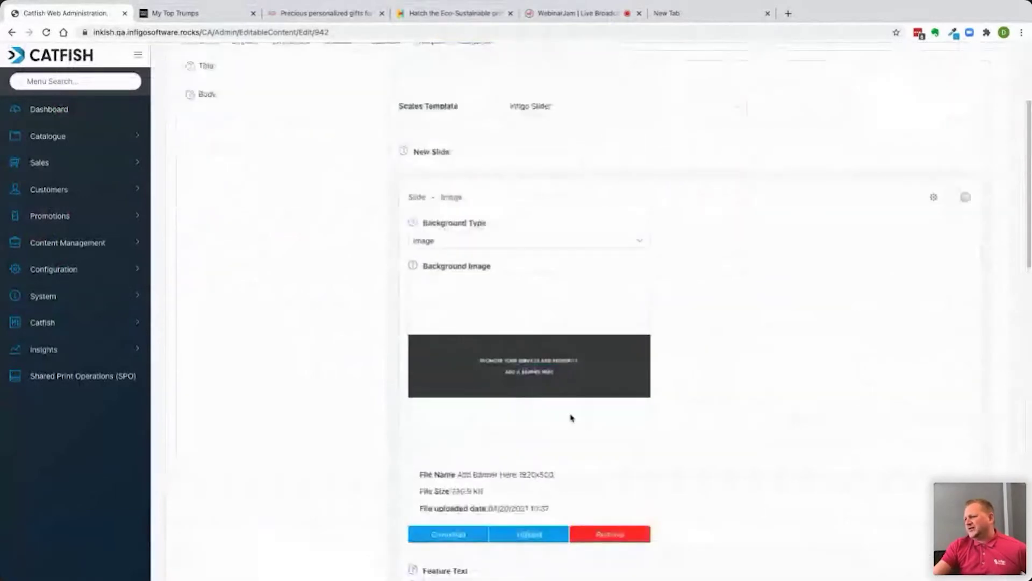
scroll(572, 417, up, 1)
click(526, 549)
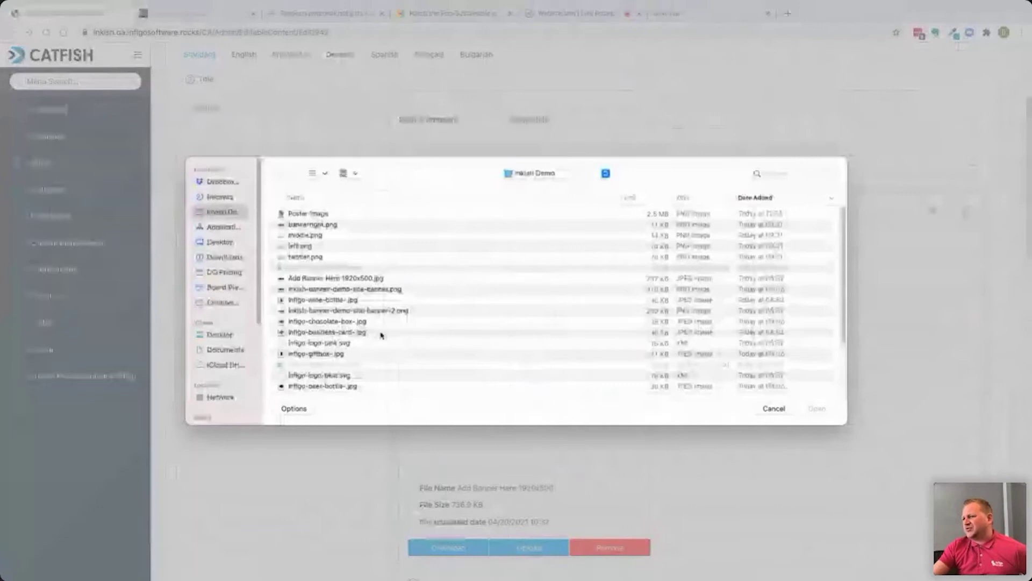
click(328, 289)
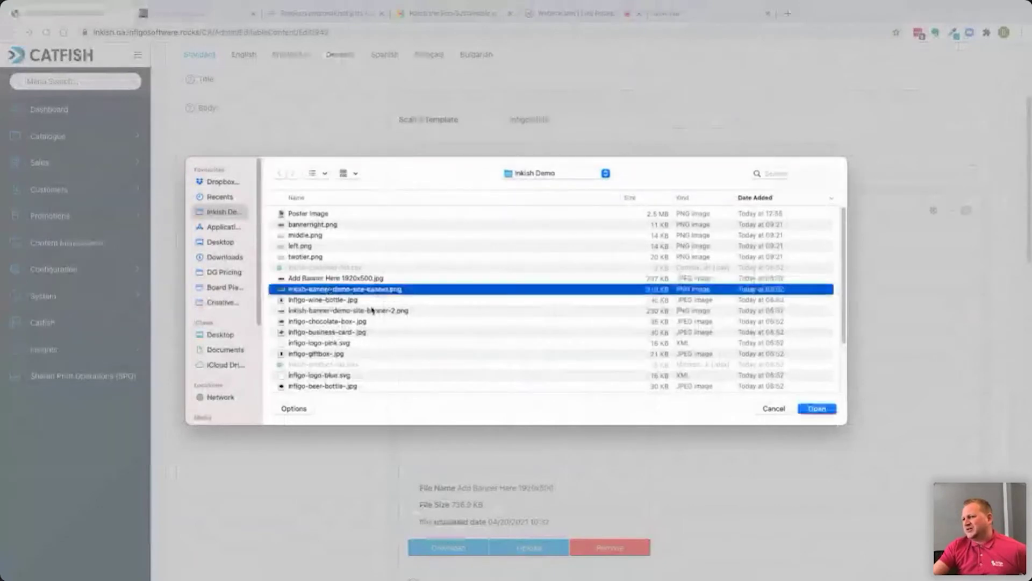
click(818, 408)
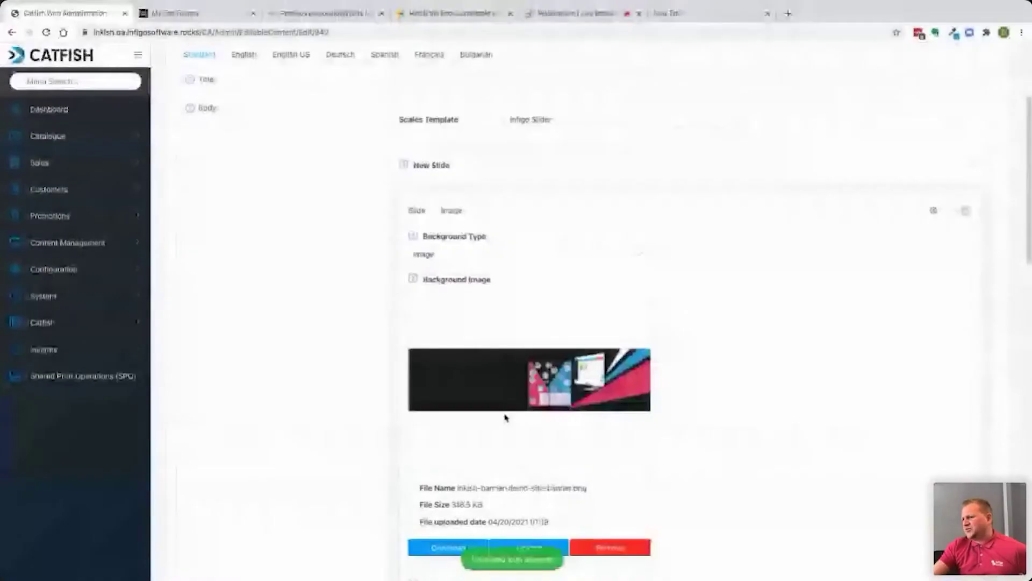
- Enter "Some really simple text" as the slide's feature text
scroll(505, 416, down, 5)
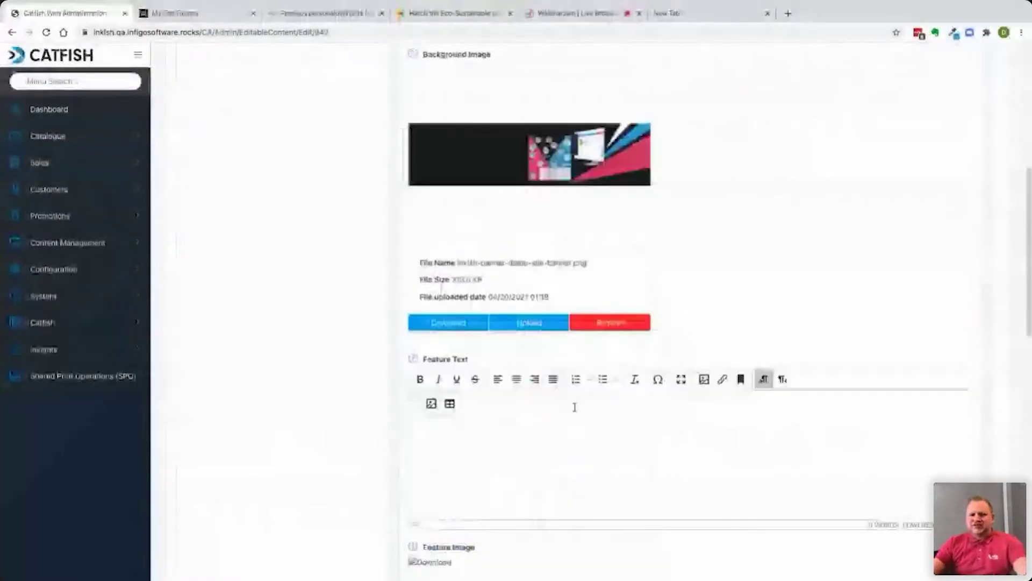
click(574, 410)
text(SOme pre)
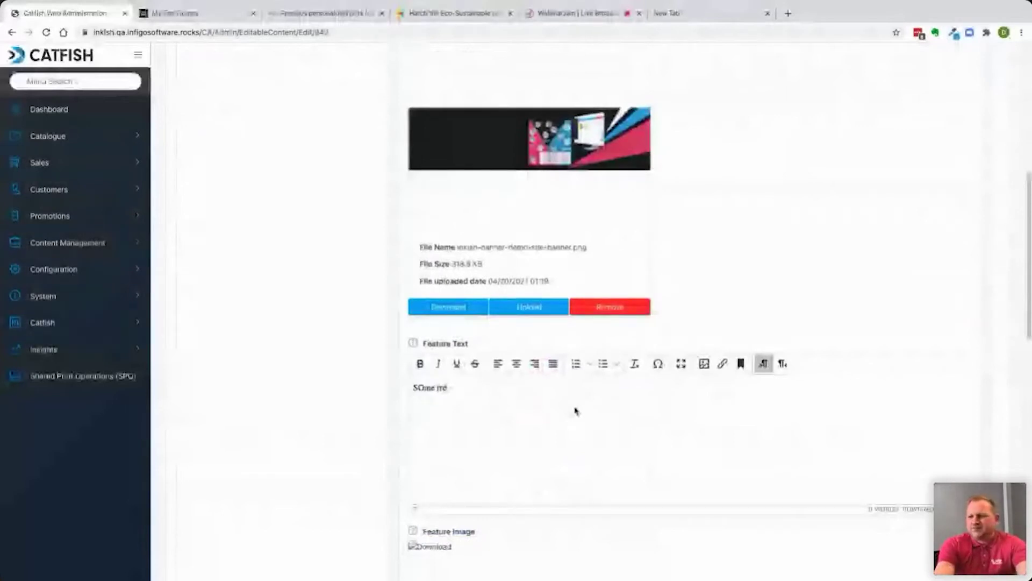
key(BackSpace)
key(BackSpace)
key(BackSpace)
key(BackSpace)
key(BackSpace)
key(BackSpace)
key(BackSpace)
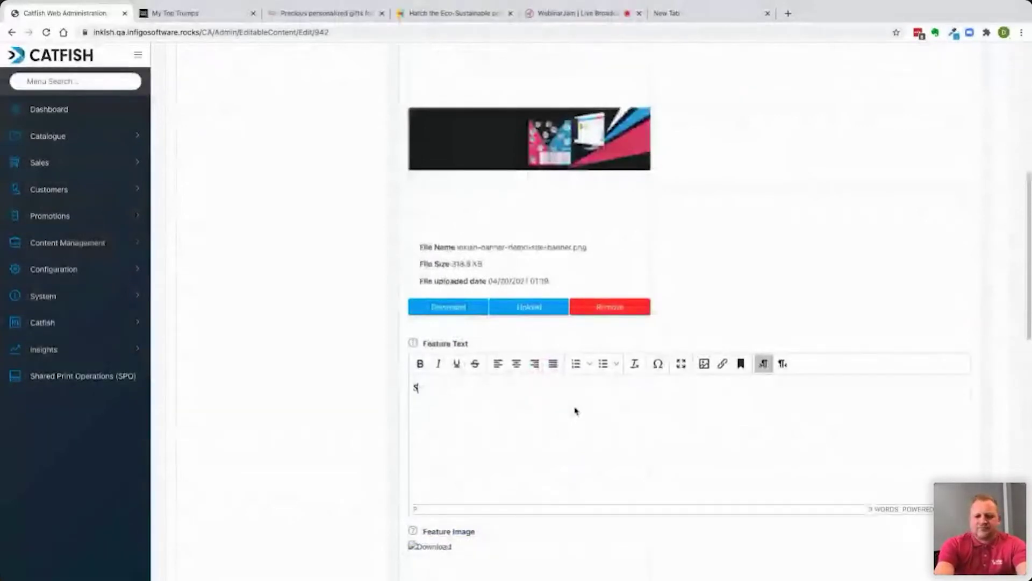
text(ome really)
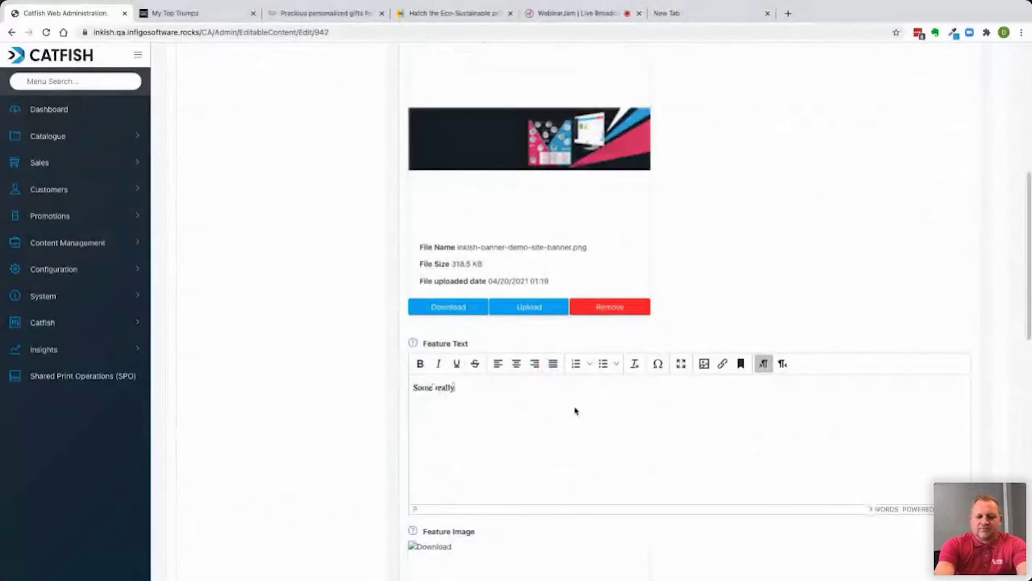
text( simple text)
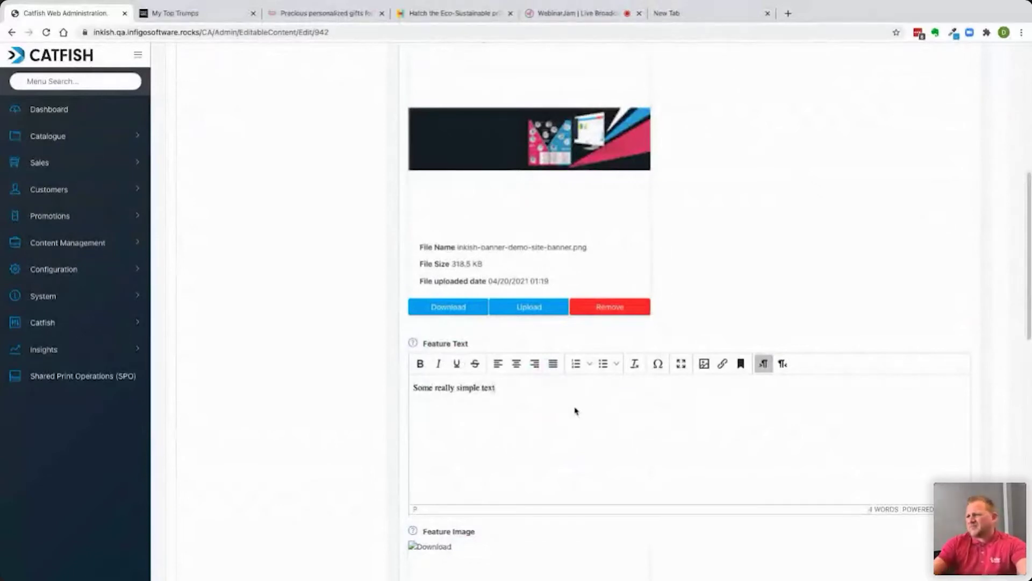
- Try All product Links as the link type for the image slide's URL
scroll(608, 470, down, 1)
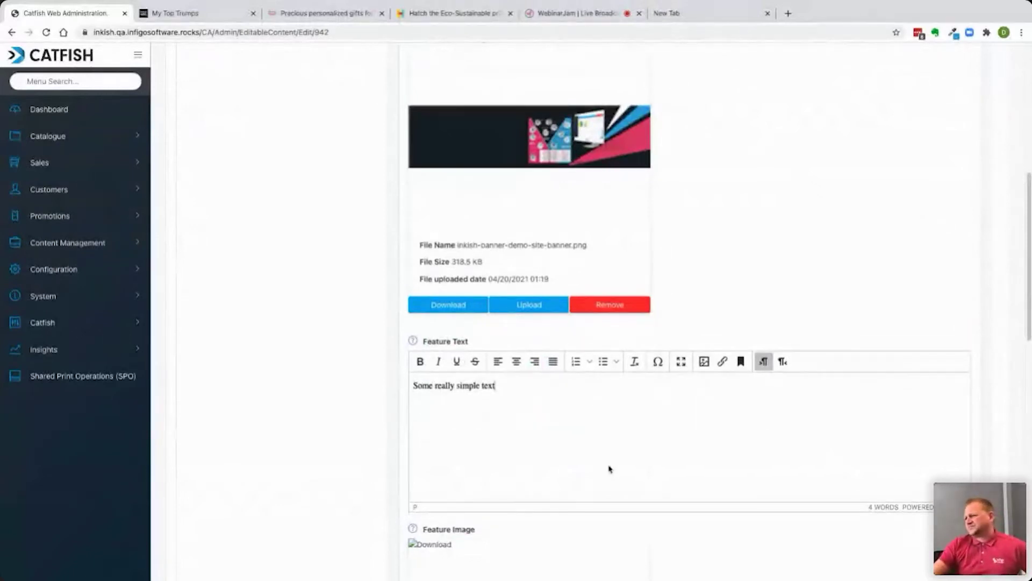
scroll(610, 469, down, 6)
click(450, 459)
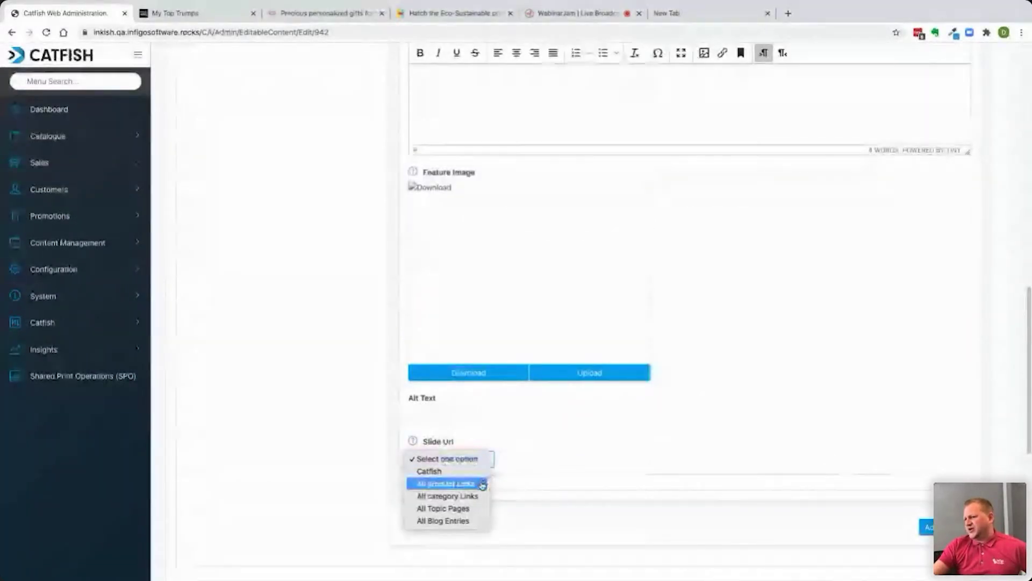
click(483, 483)
click(551, 461)
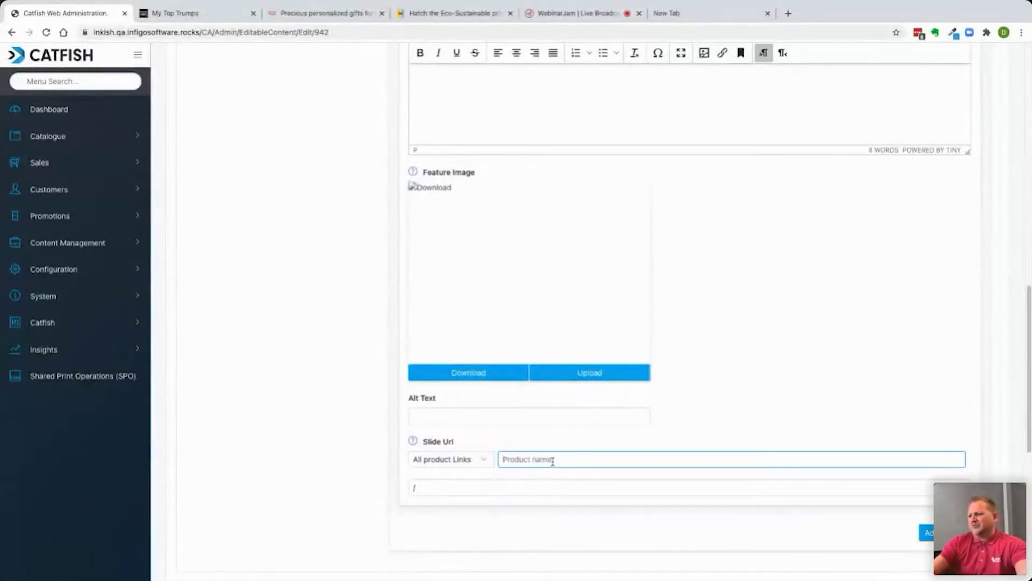
- Link the slide's URL to the AboutUs topic page, searching all topic pages for "ab"
click(464, 460)
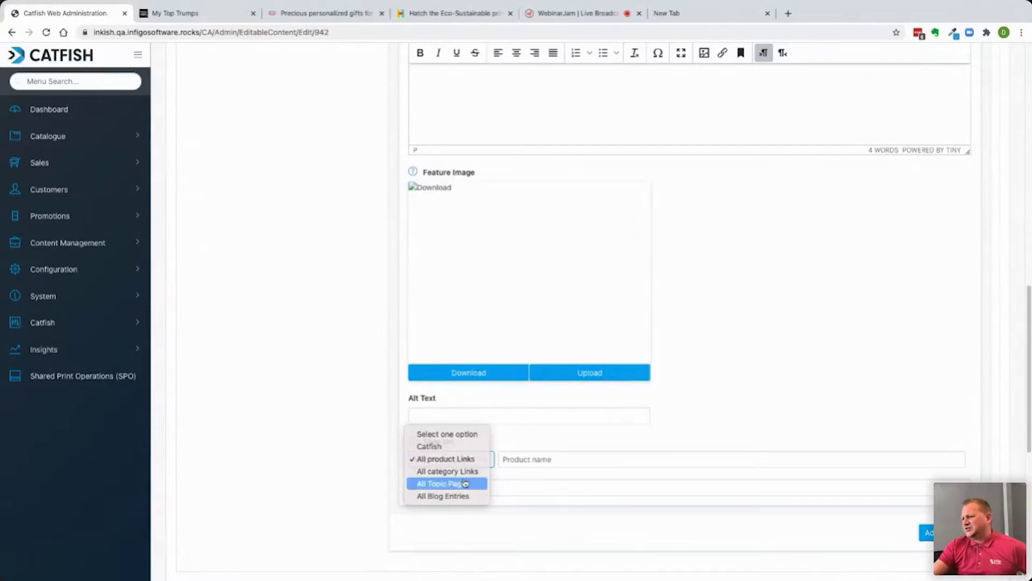
click(465, 483)
click(522, 465)
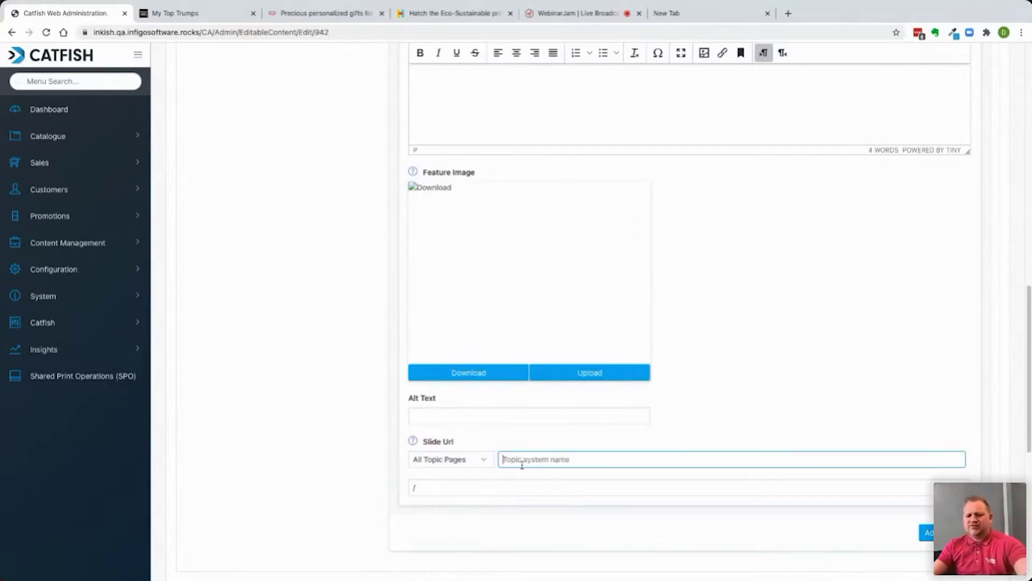
text(ab)
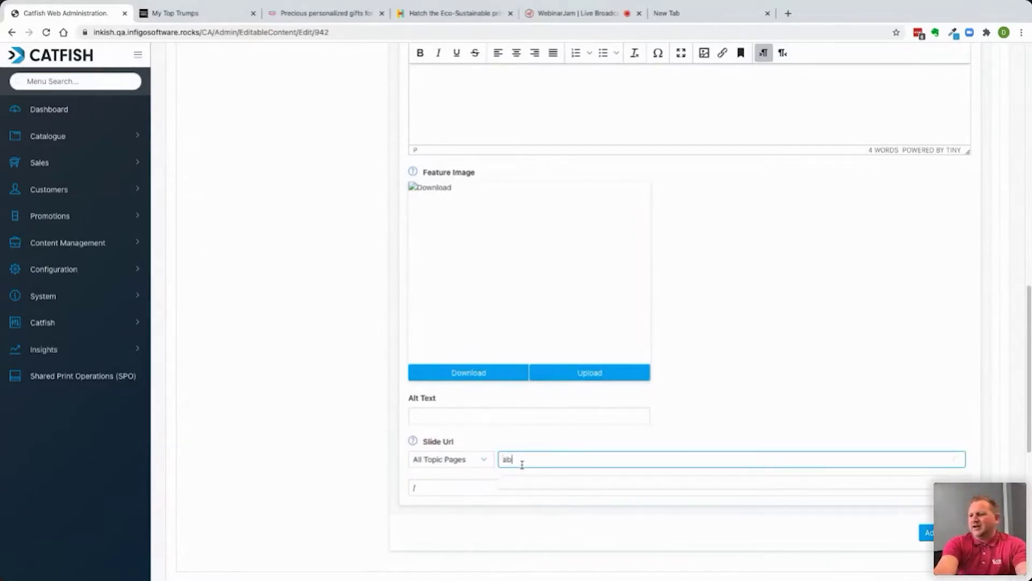
click(549, 488)
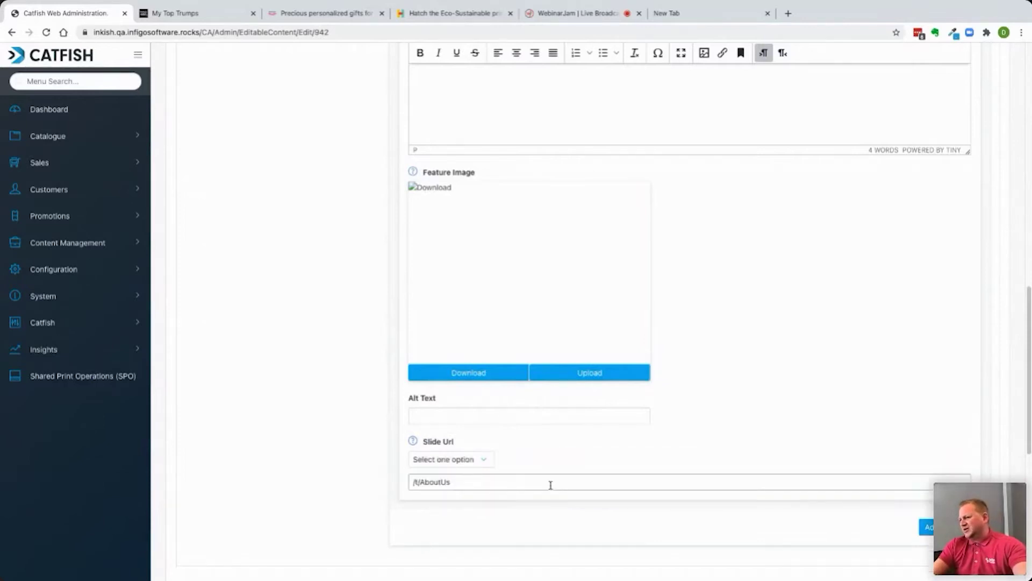
- Check the slide's settings and save Homepage Banner 1 while keeping it open for editing
scroll(822, 498, down, 2)
scroll(805, 434, up, 10)
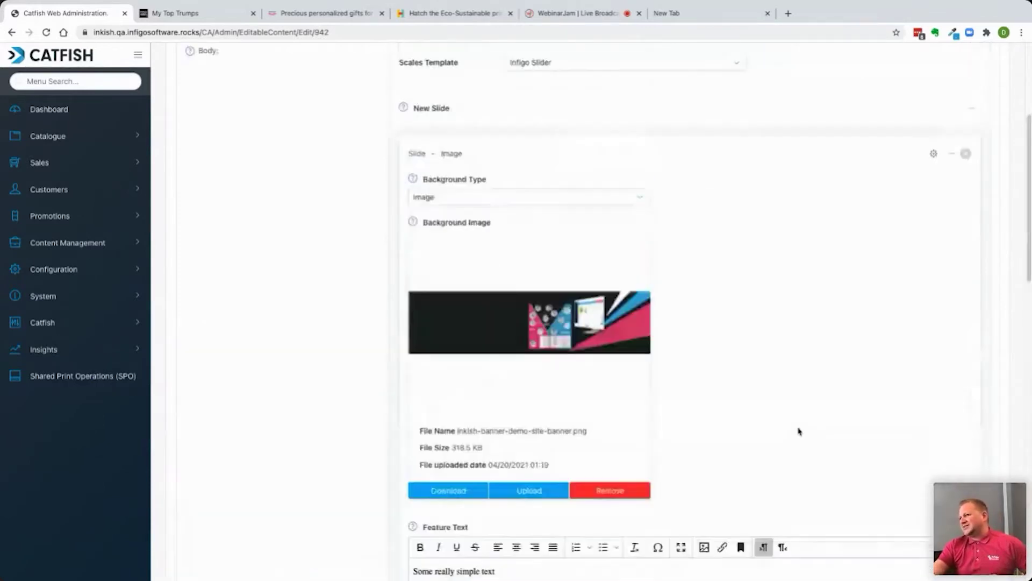
scroll(688, 376, down, 12)
scroll(535, 260, up, 4)
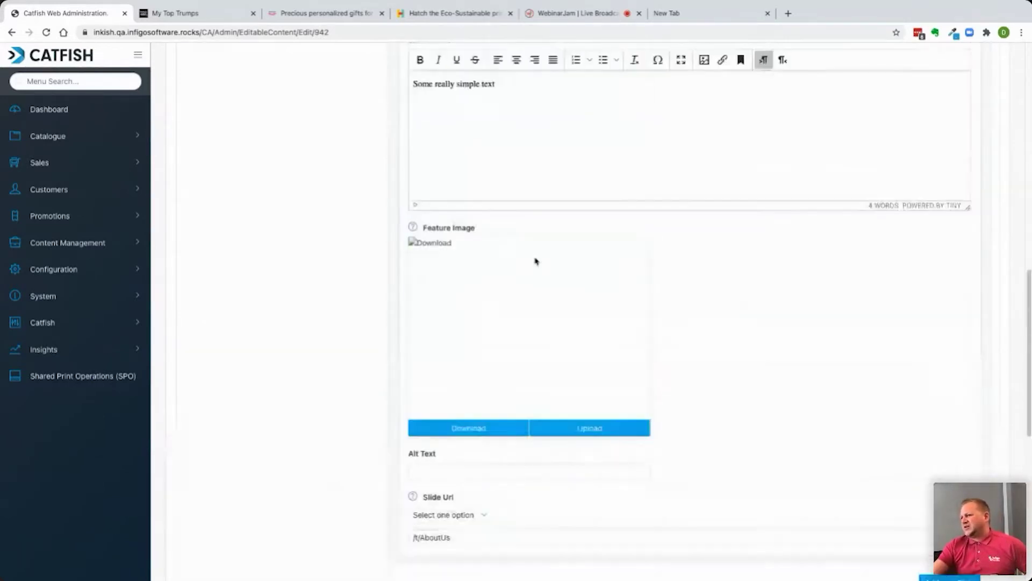
scroll(703, 320, down, 1)
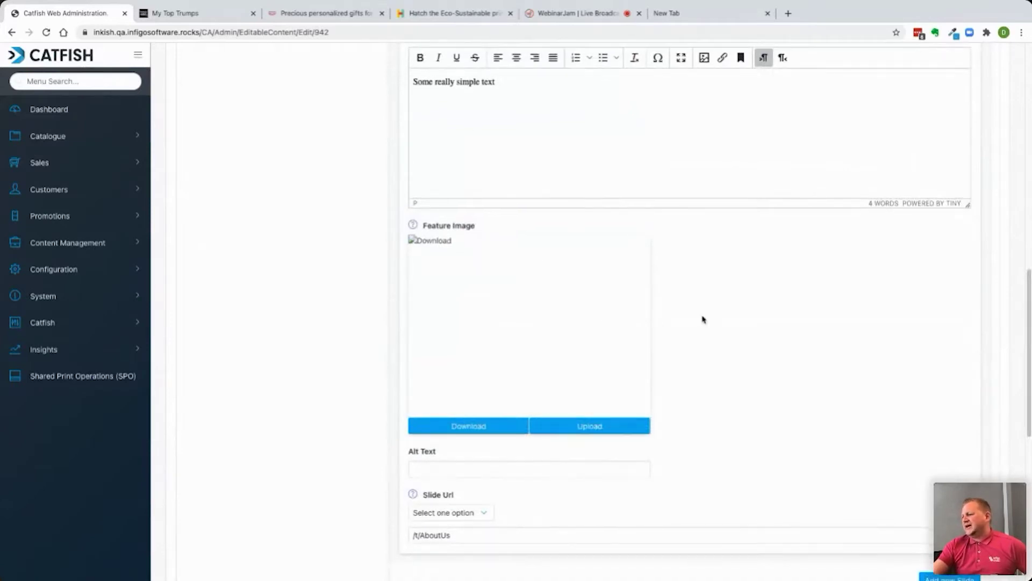
scroll(890, 502, down, 2)
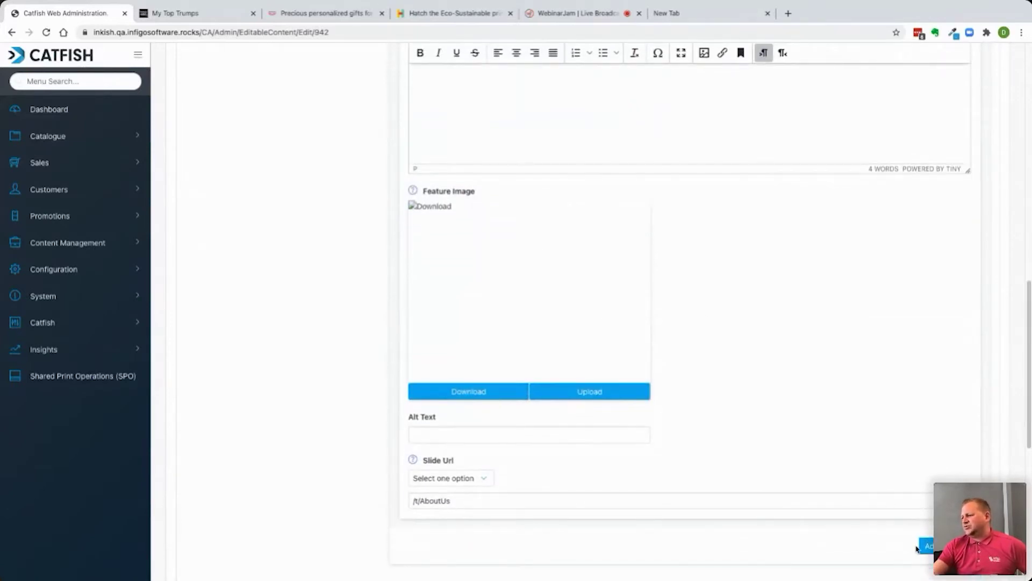
scroll(859, 476, up, 15)
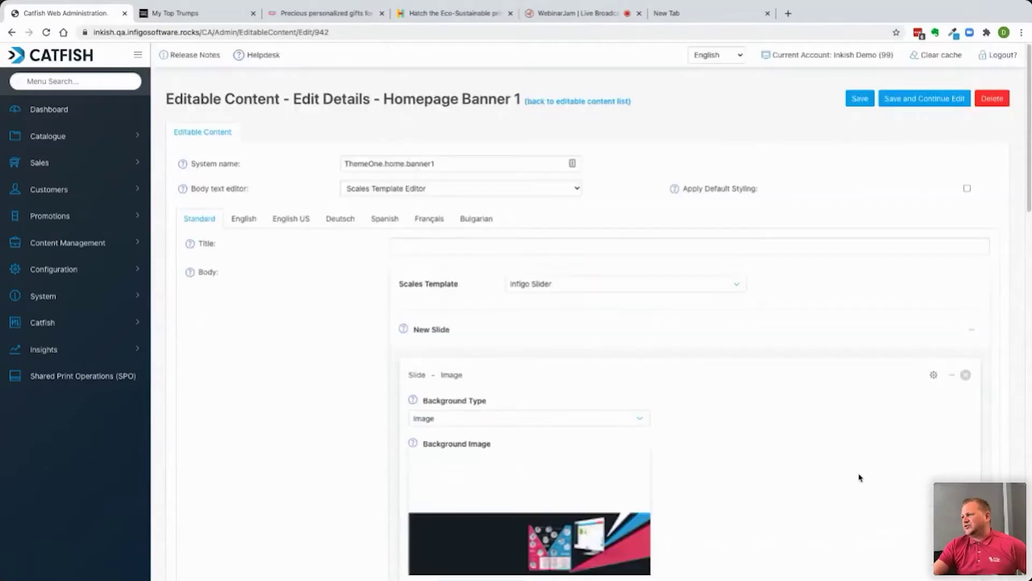
click(925, 99)
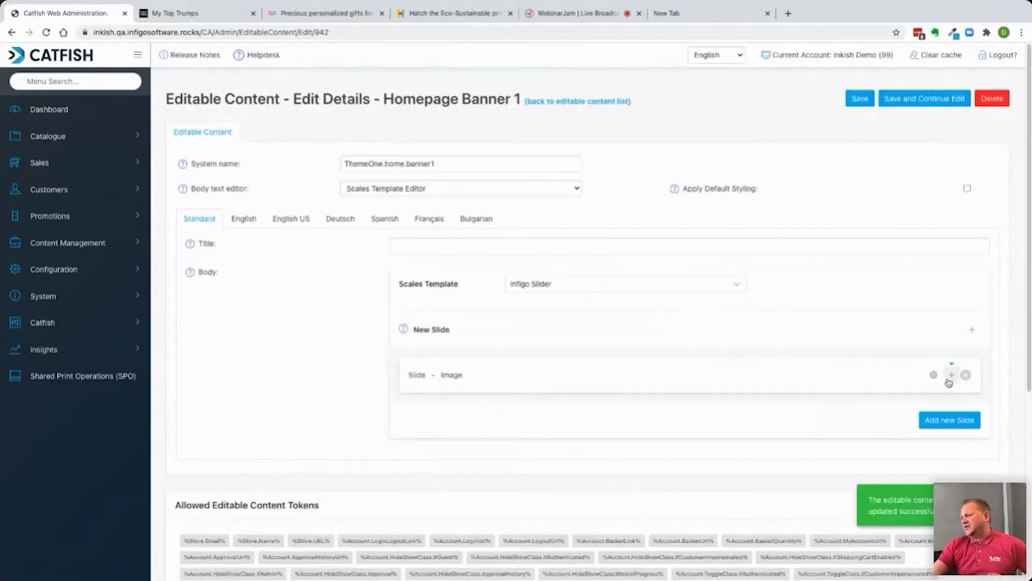
- Expand the saved image slide again and add a new slide below it
click(951, 374)
scroll(776, 425, down, 20)
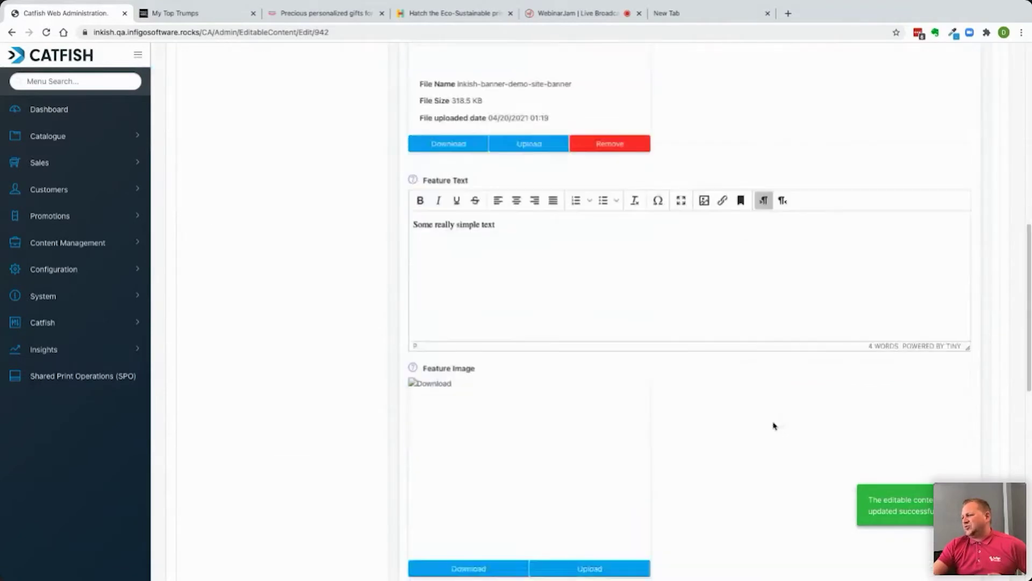
scroll(776, 423, up, 4)
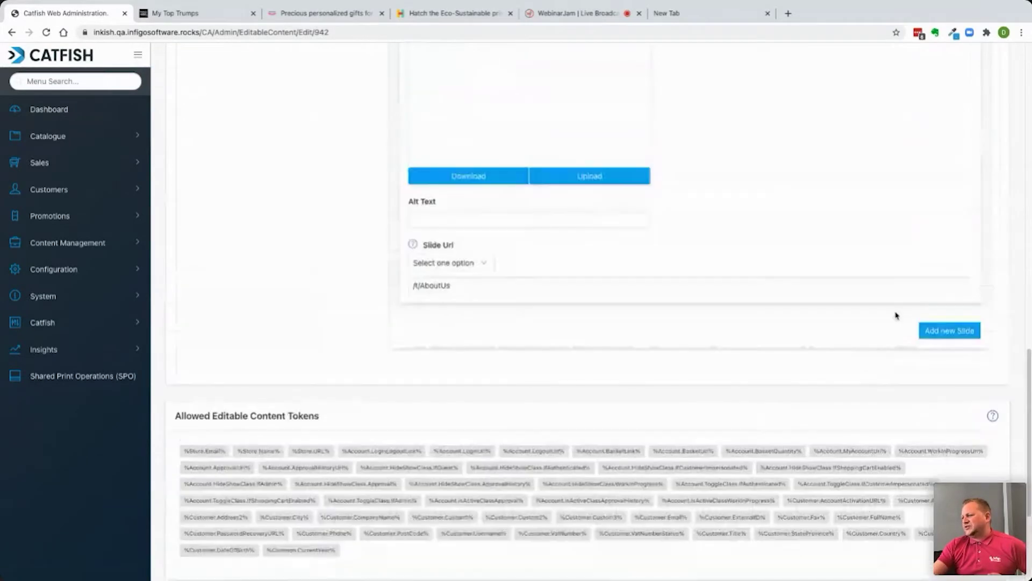
click(943, 333)
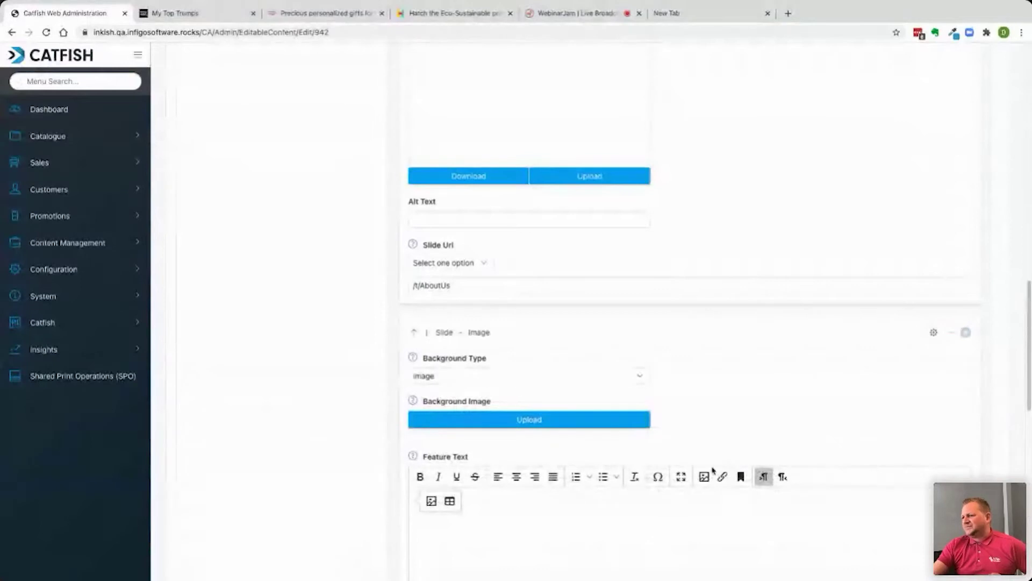
- Upload inkish-banner-demo-site-banner-2.png as the second slide's background image
scroll(651, 486, down, 1)
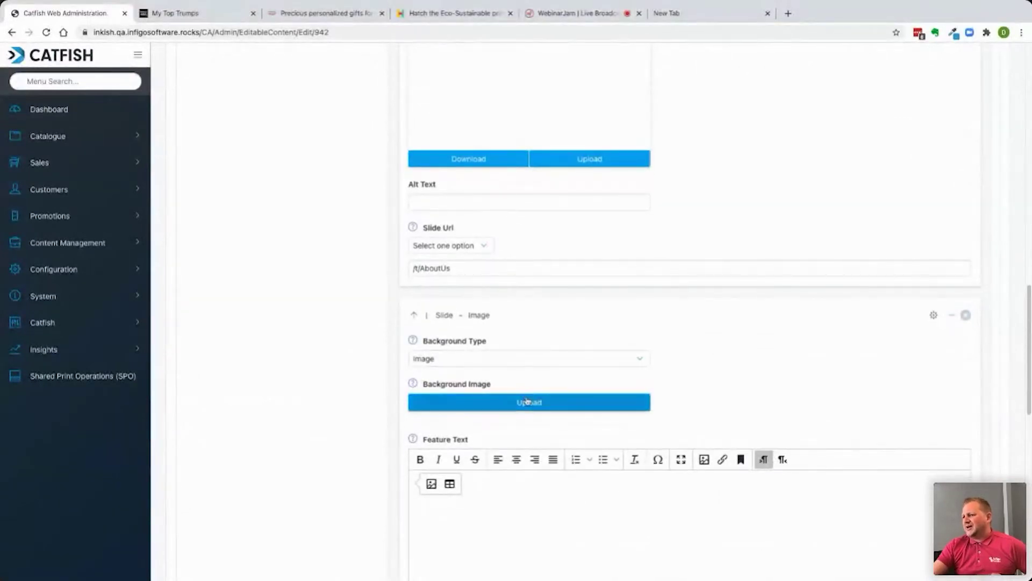
click(527, 401)
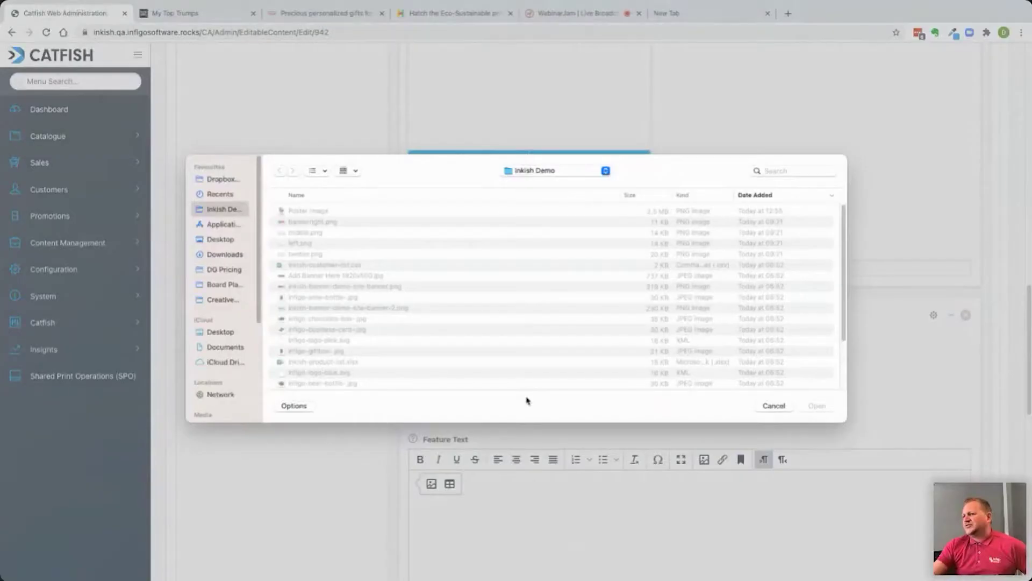
click(379, 312)
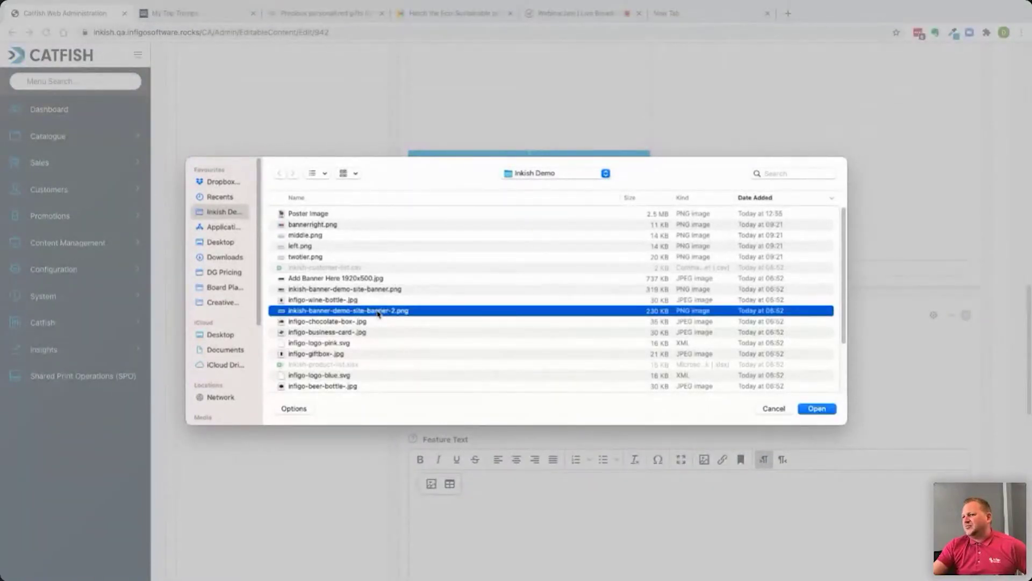
click(817, 408)
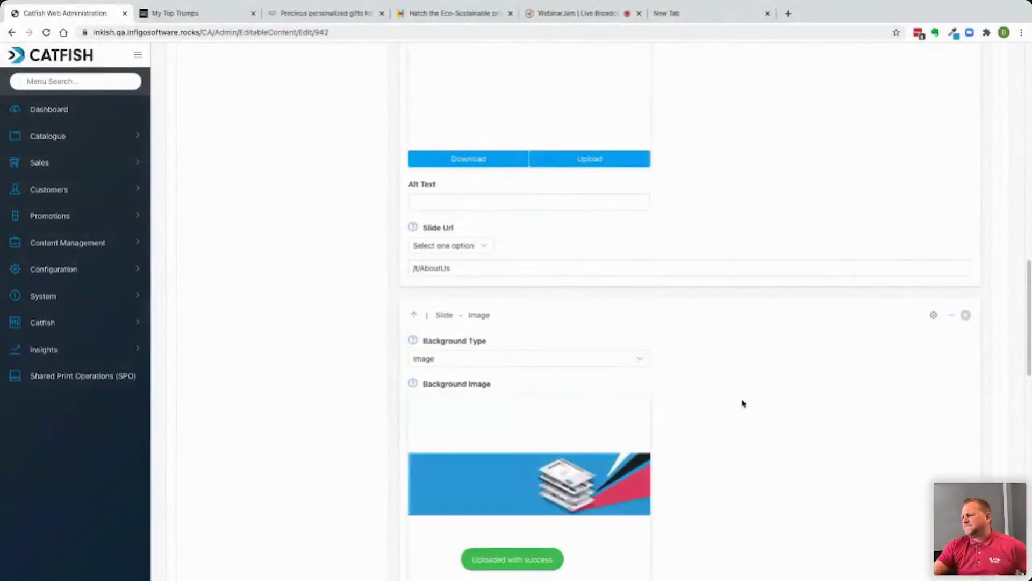
- Enter "Some more text" as the second slide's feature text and leave its URL empty
scroll(766, 440, down, 5)
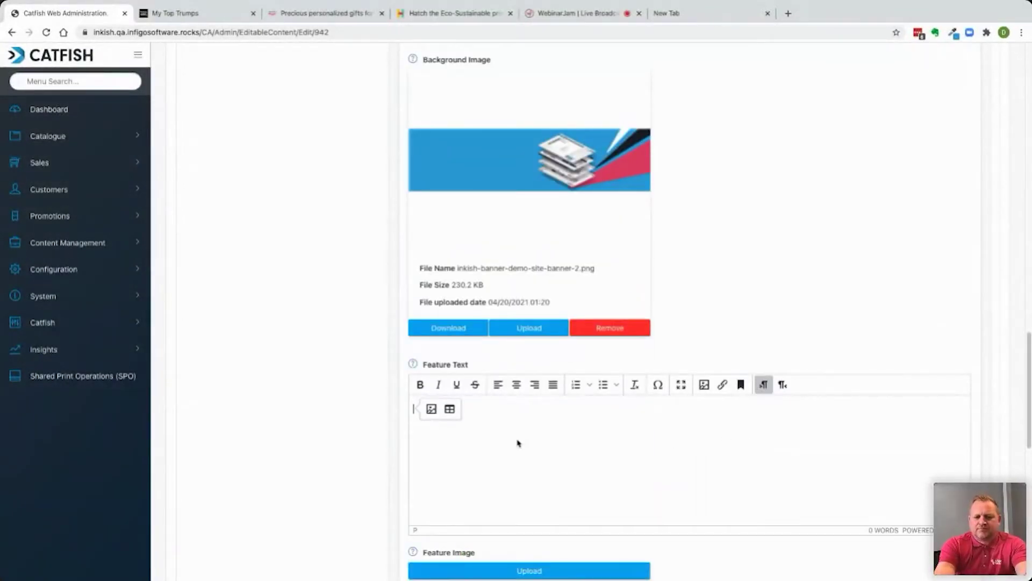
text(Some more text)
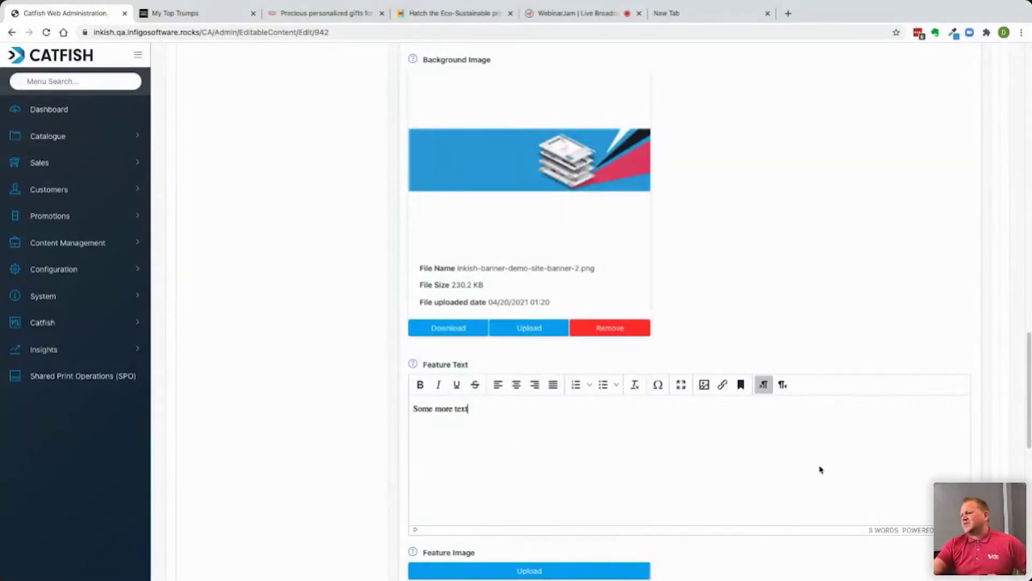
scroll(818, 468, down, 7)
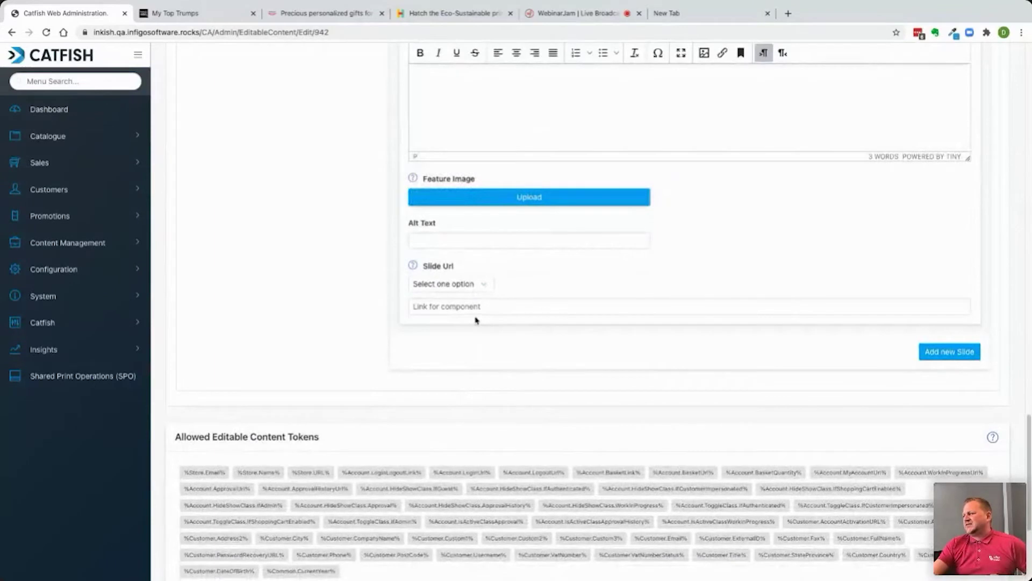
- Save the two-slide Homepage Banner 1 and return to the editable content list
scroll(971, 312, up, 15)
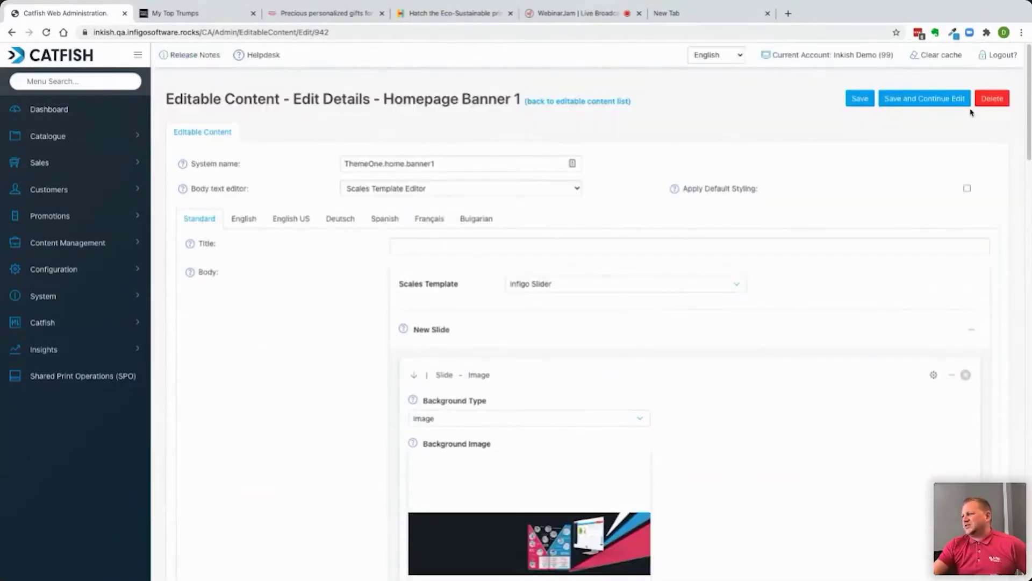
click(939, 109)
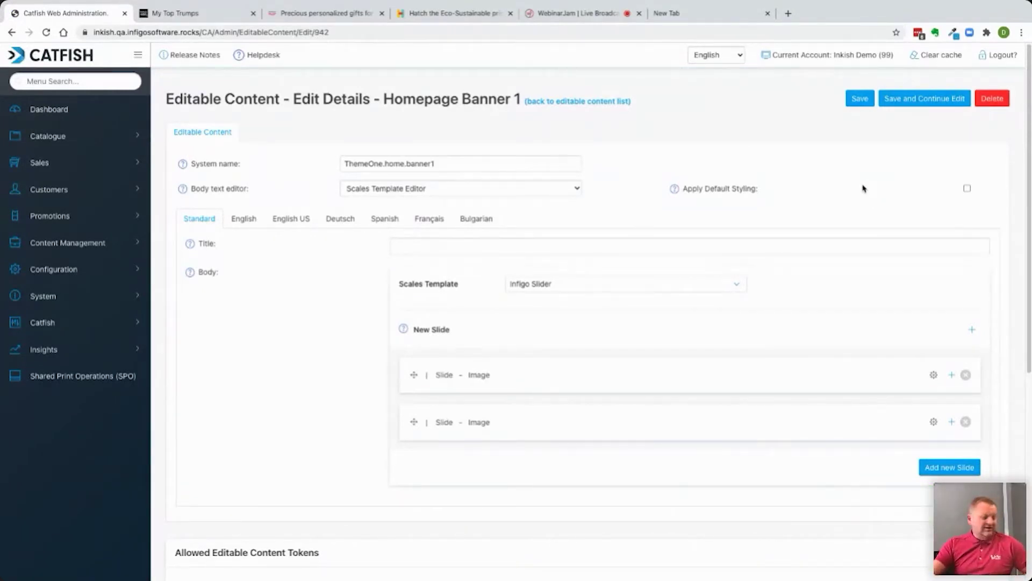
click(860, 99)
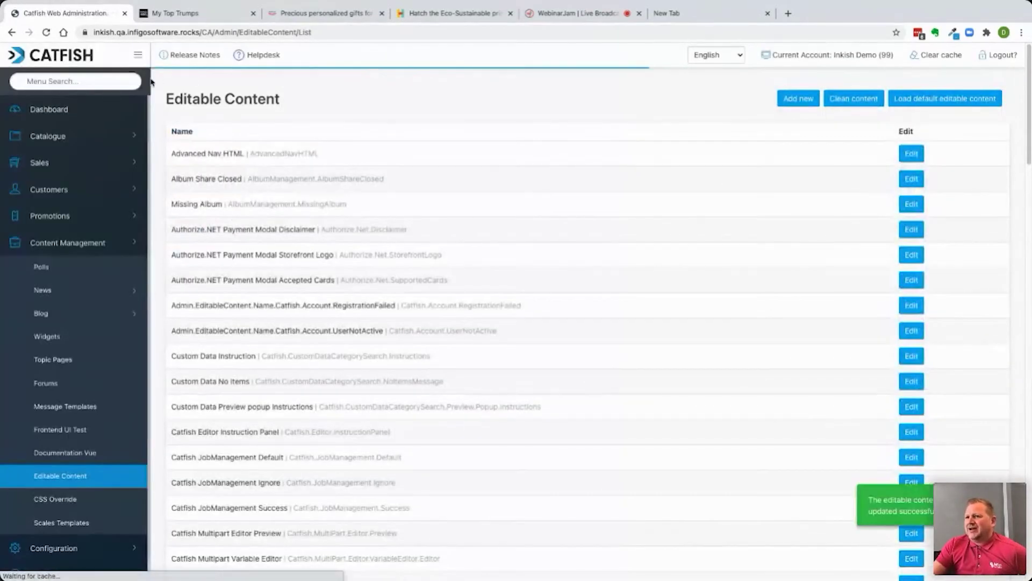
- Find the Product Management page through the menu search and start a product import from Excel
click(81, 80)
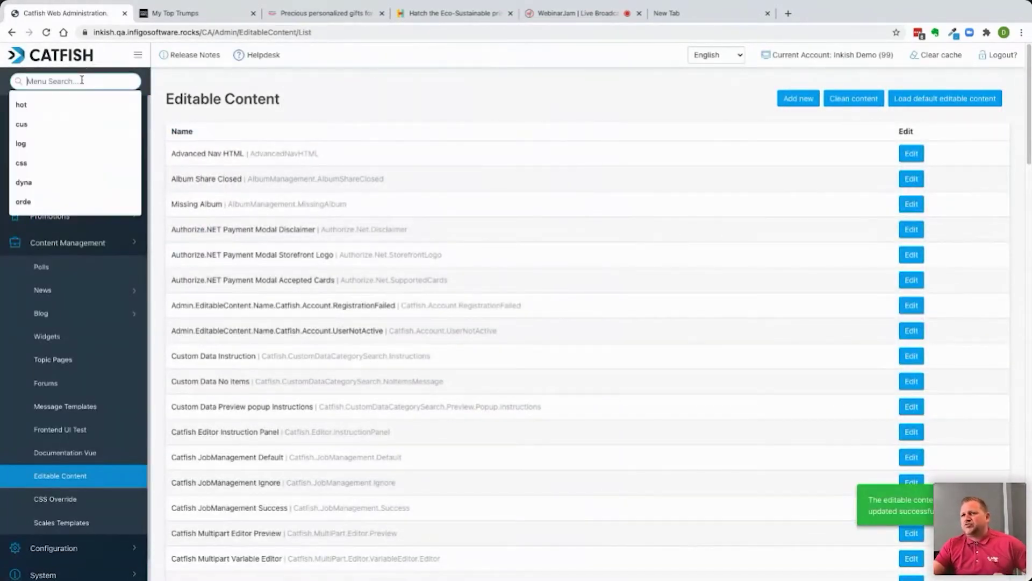
text(po)
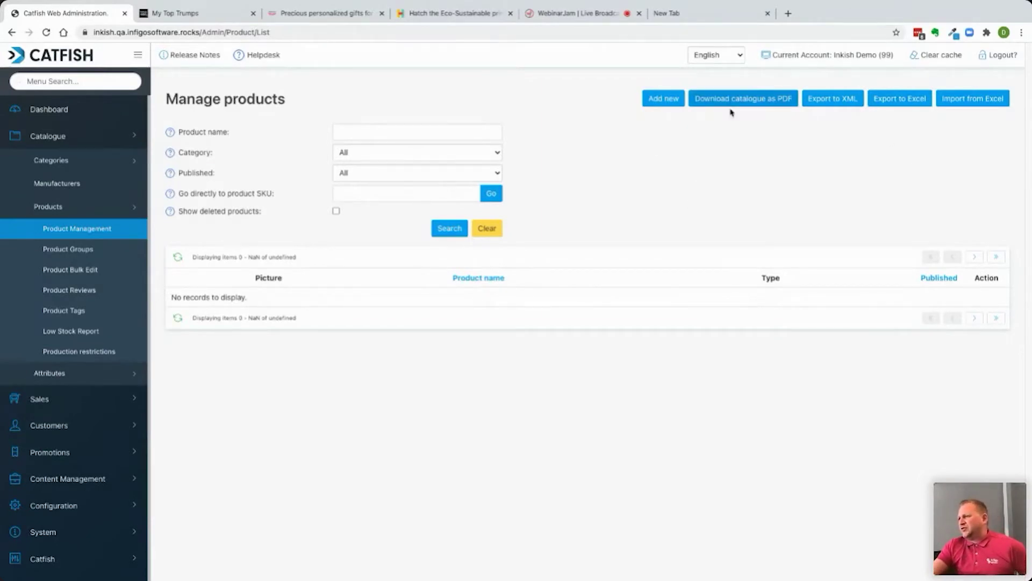
click(970, 100)
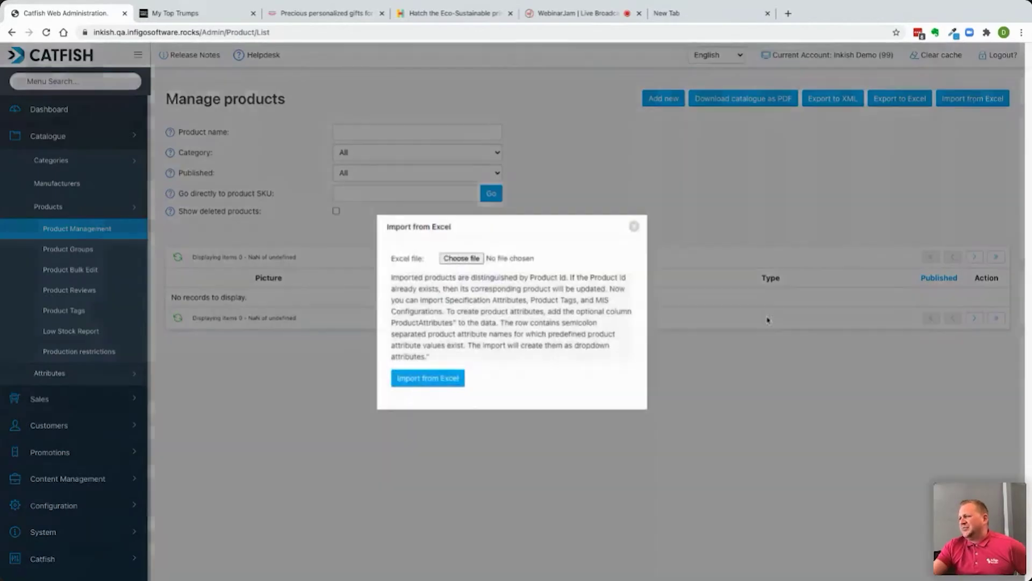
- Import the products from inkish-product-list.xlsx and look through the resulting product list
click(460, 259)
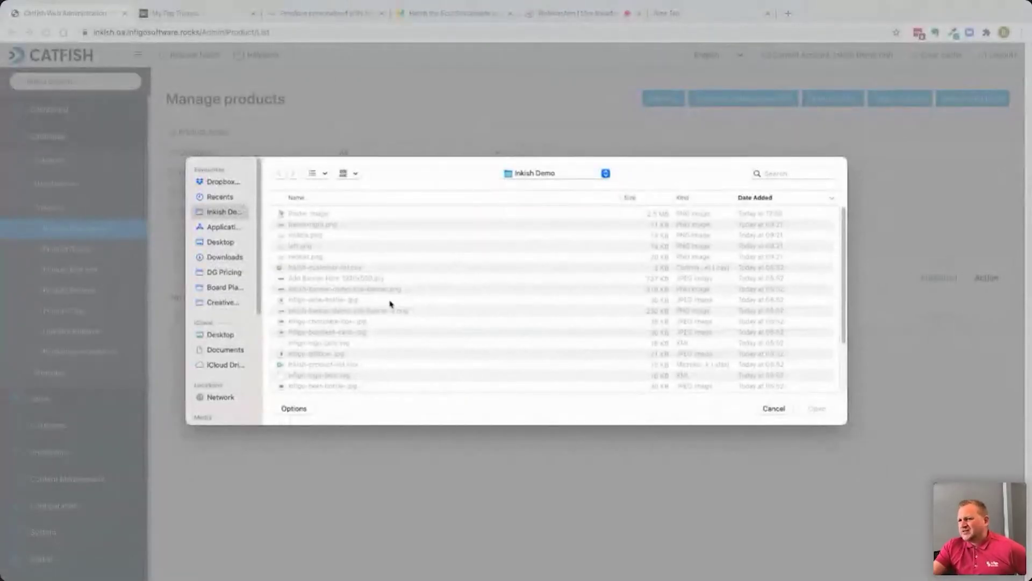
click(349, 365)
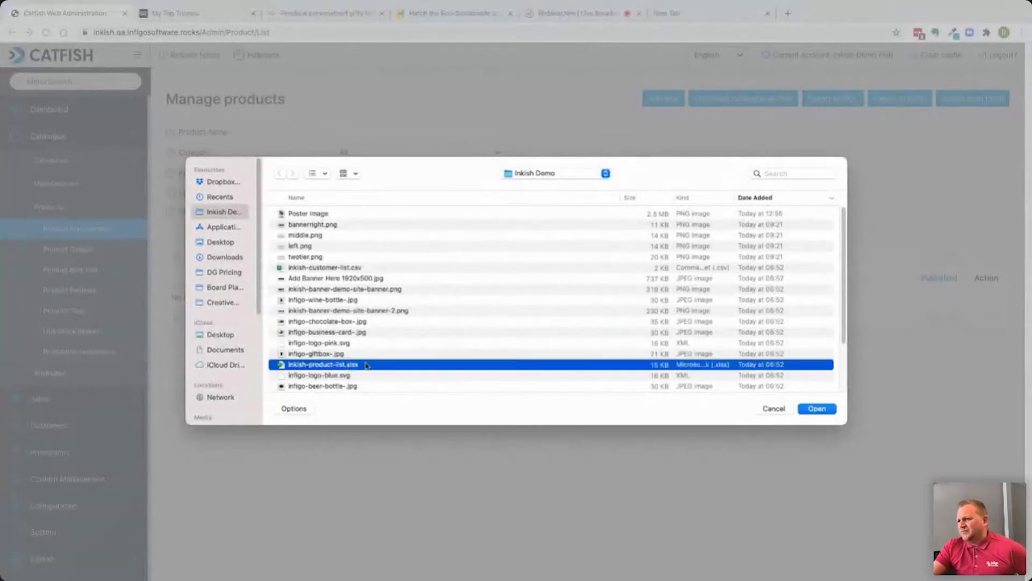
click(828, 407)
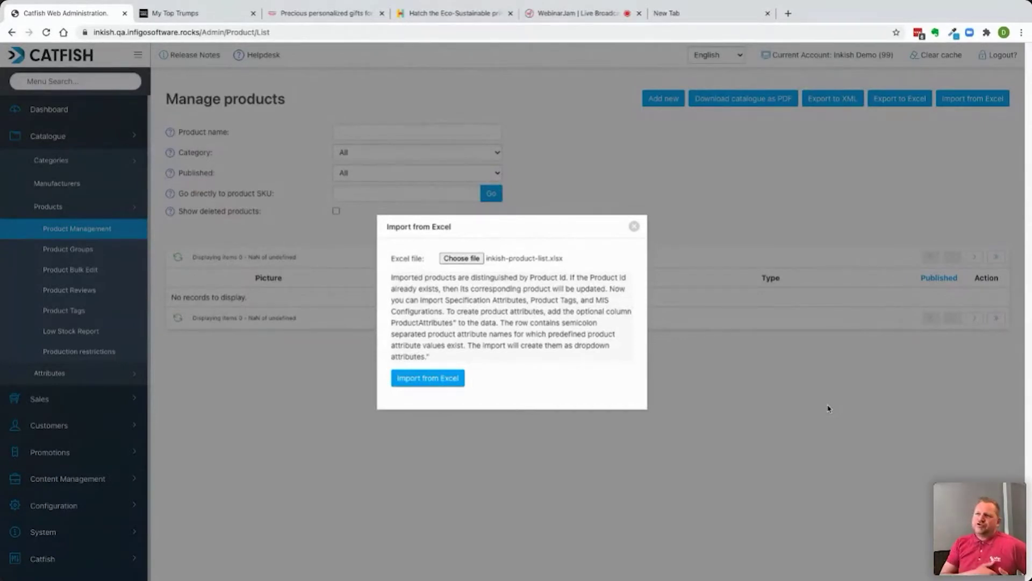
click(416, 378)
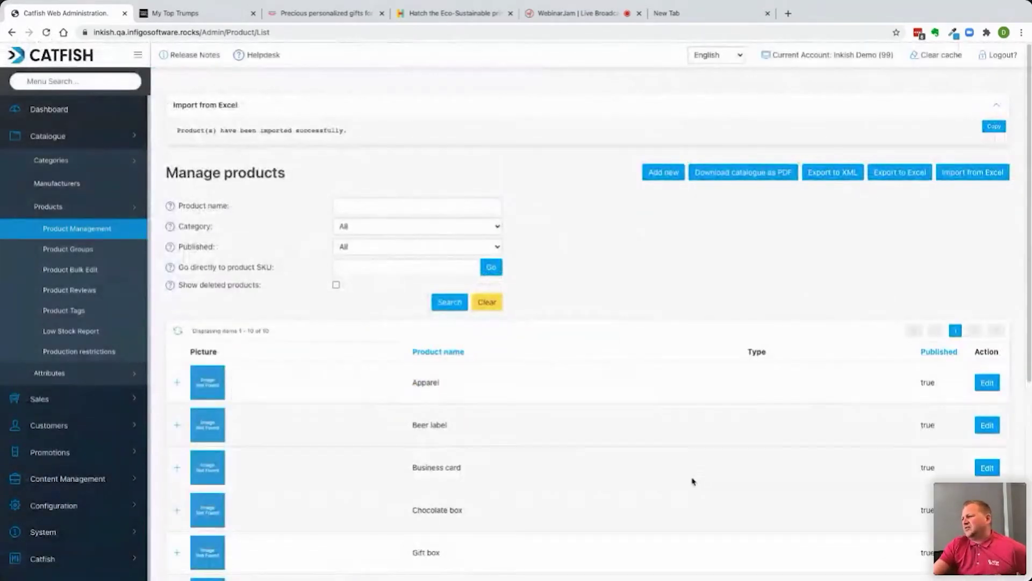
scroll(694, 481, down, 2)
scroll(451, 422, up, 2)
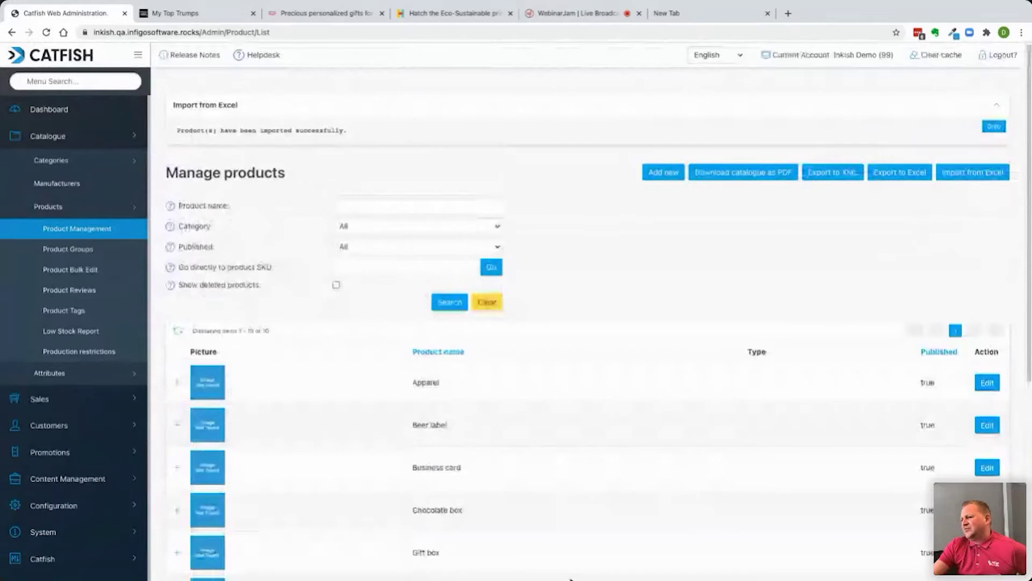
scroll(551, 472, down, 4)
scroll(552, 473, down, 5)
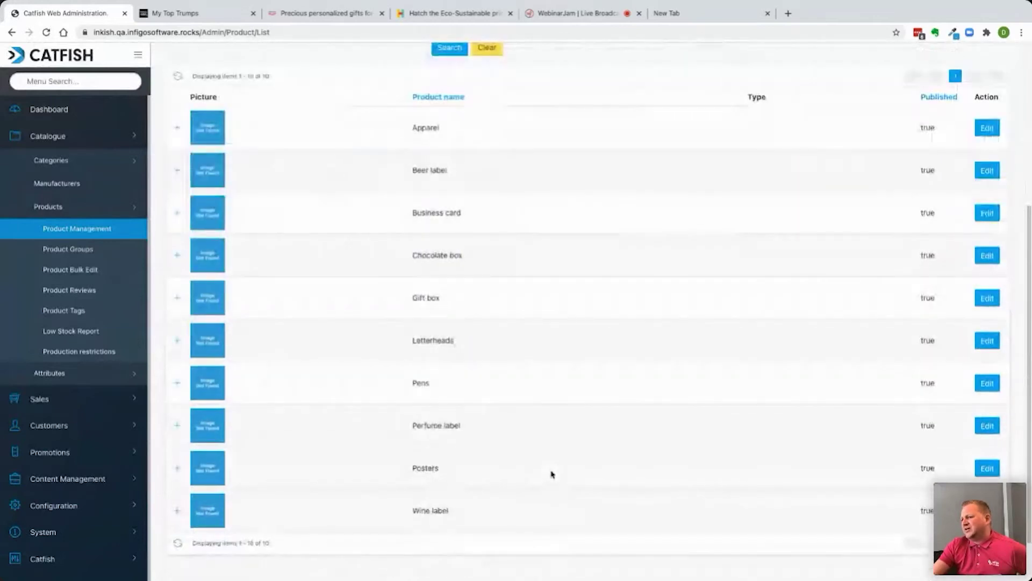
- Upload Poster Image.png as a picture of the Posters product and save the product
click(989, 473)
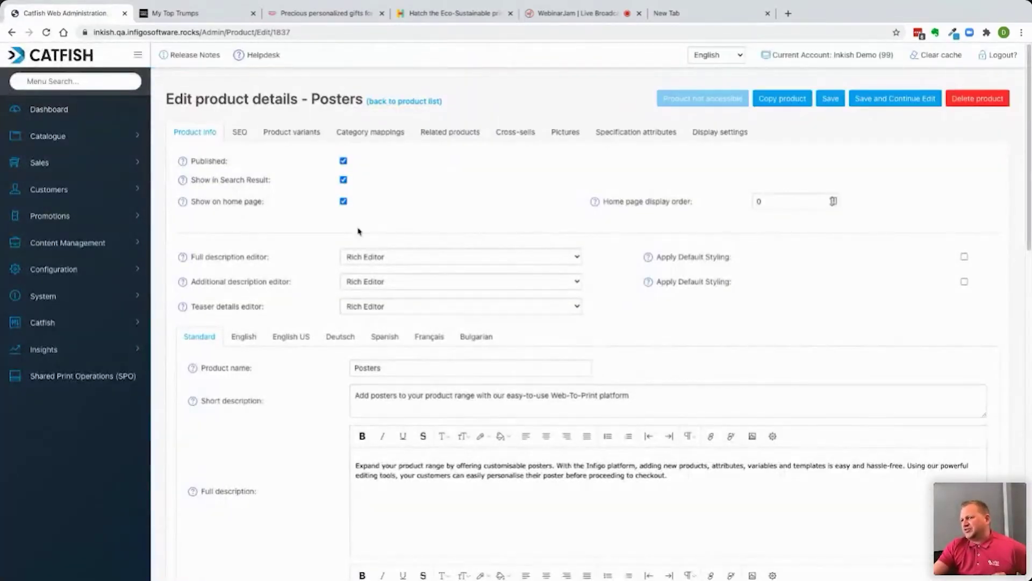
click(363, 137)
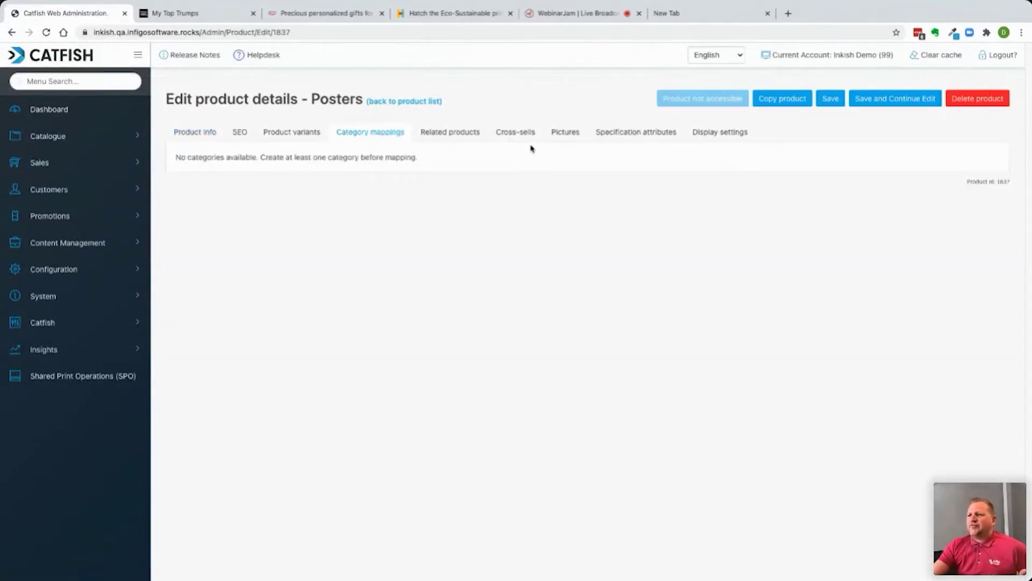
click(556, 135)
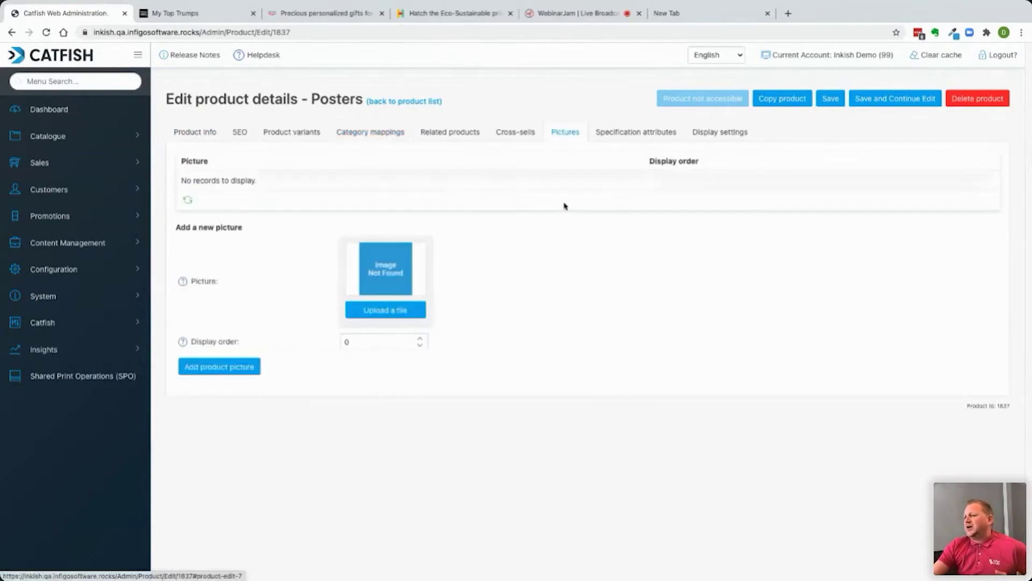
click(379, 312)
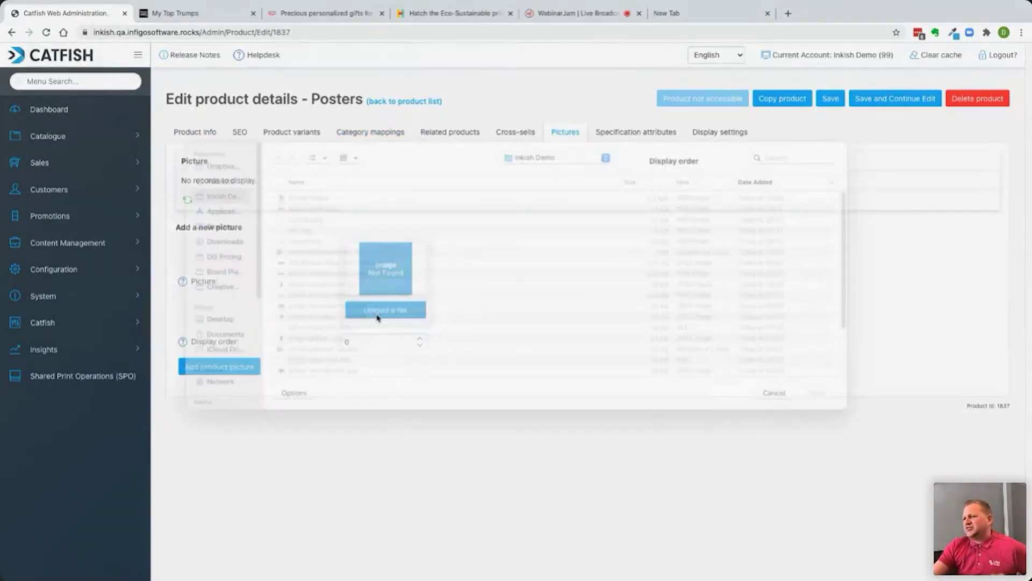
double_click(309, 214)
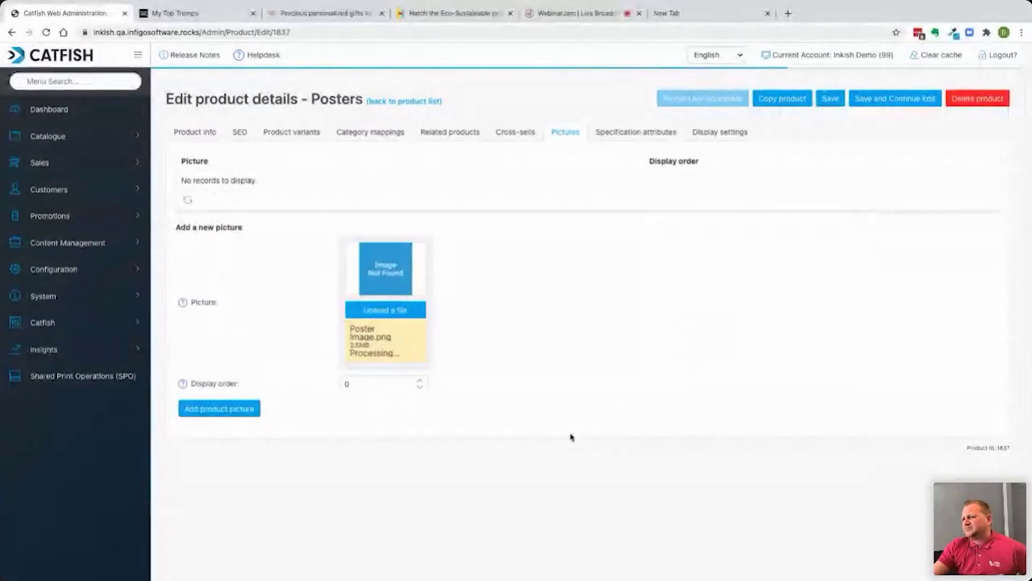
click(242, 418)
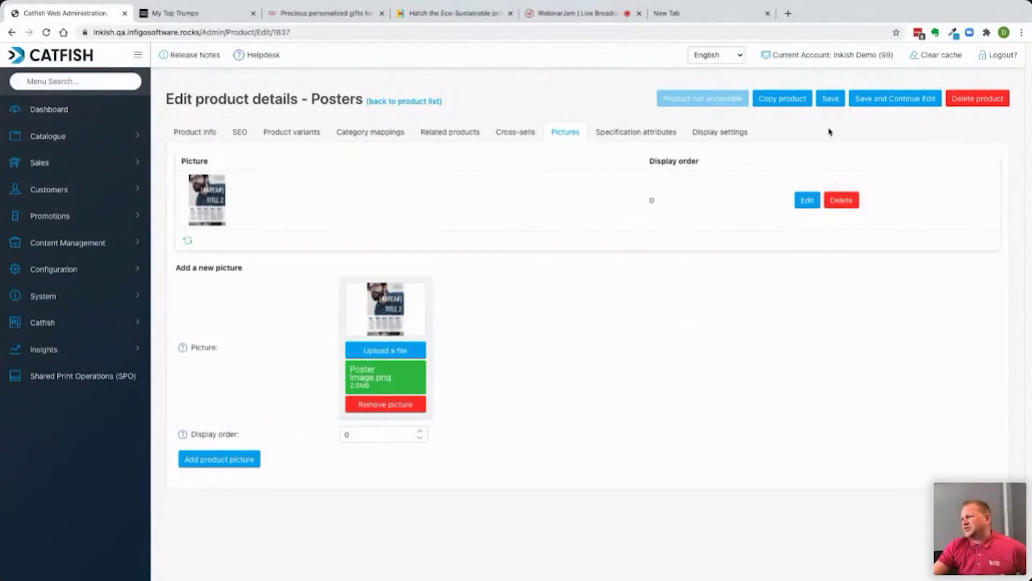
click(830, 100)
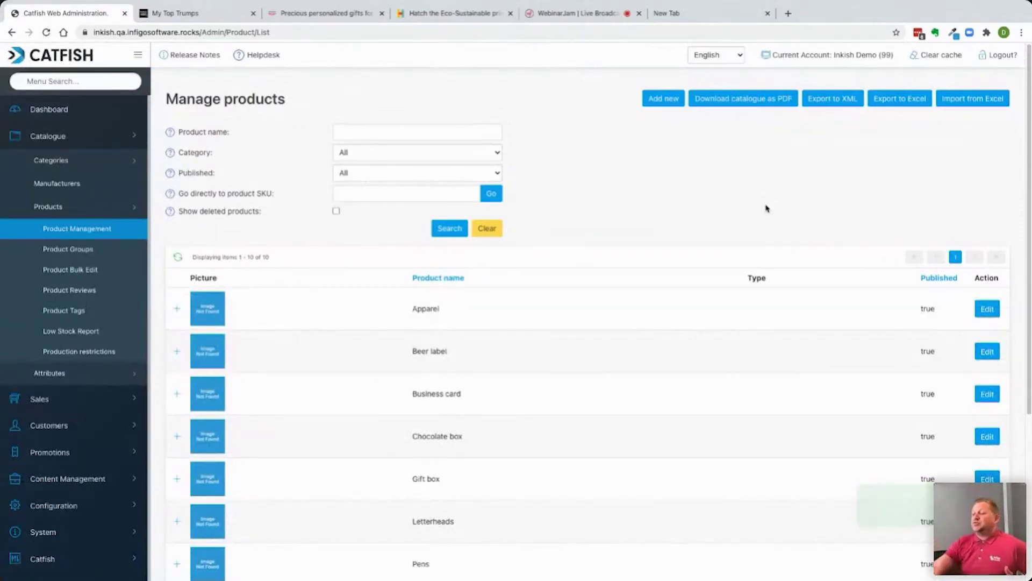
- Find the customer list through the menu search and open the Inkish Demo storefront as one of the customers
scroll(693, 198, down, 1)
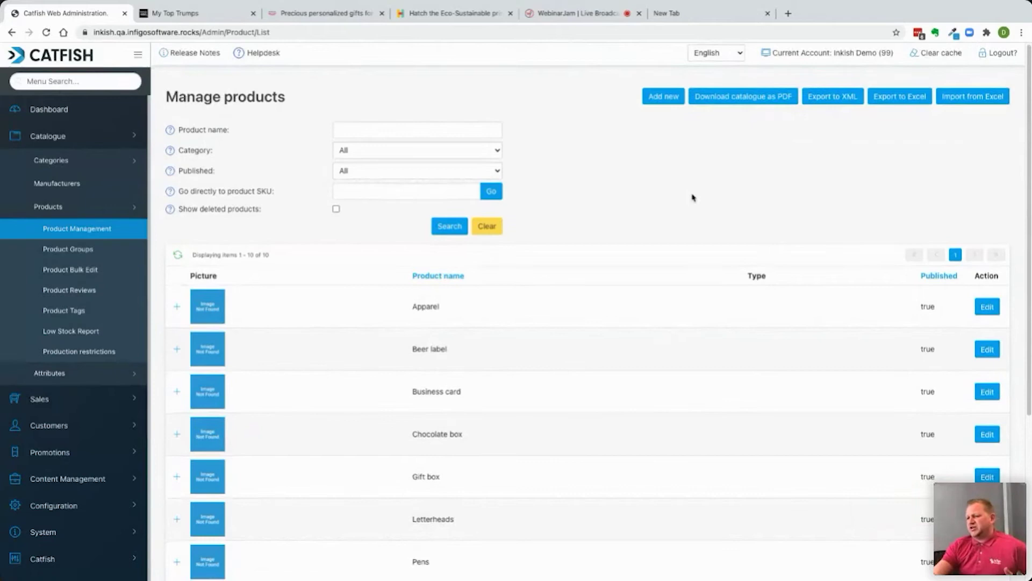
scroll(693, 197, down, 5)
scroll(693, 196, up, 5)
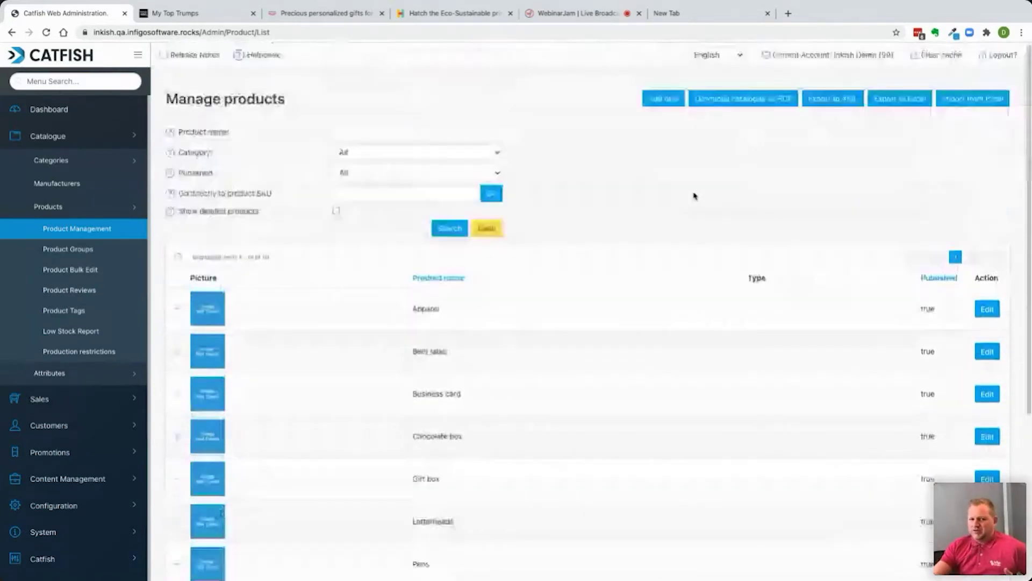
click(101, 82)
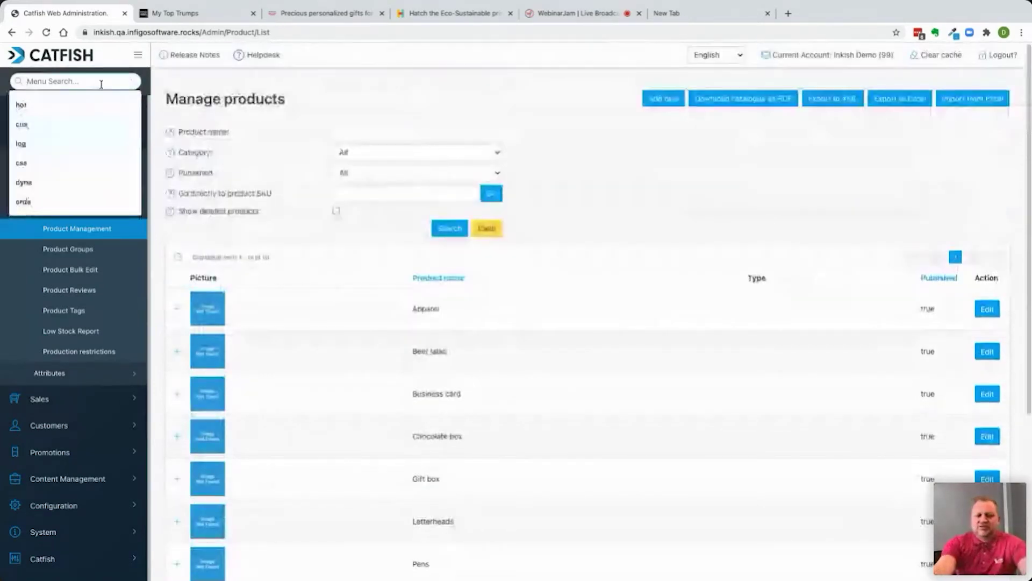
text(cus)
key(Return)
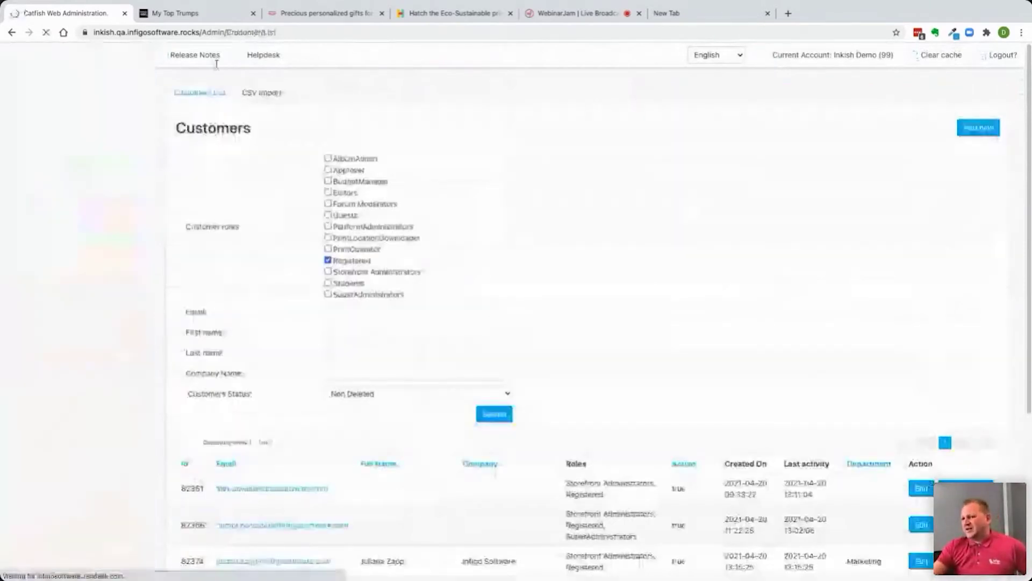
scroll(402, 384, down, 5)
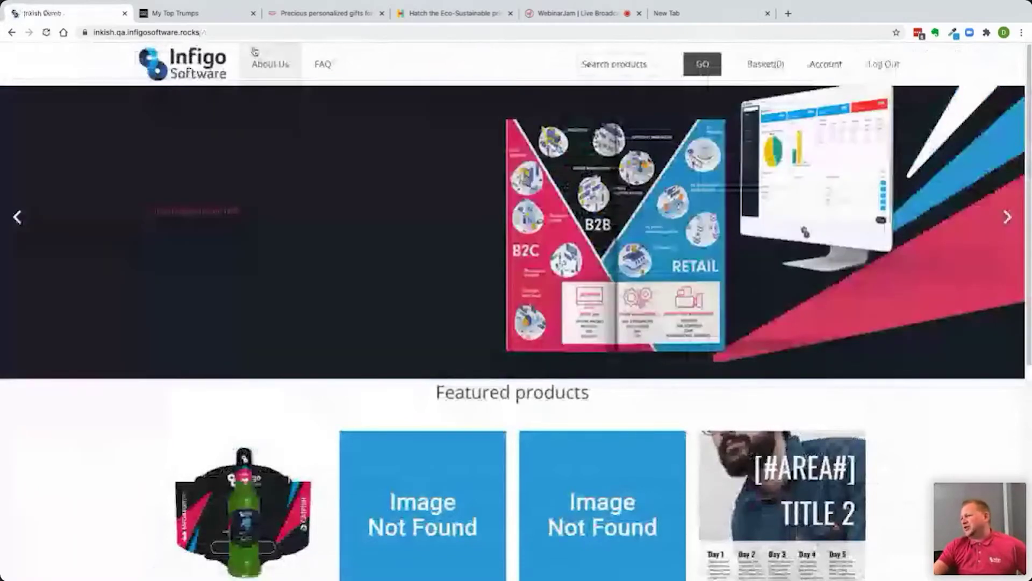
- Examine the storefront homepage's banner slides, featured products and footer, and log out of the customer session
click(1008, 217)
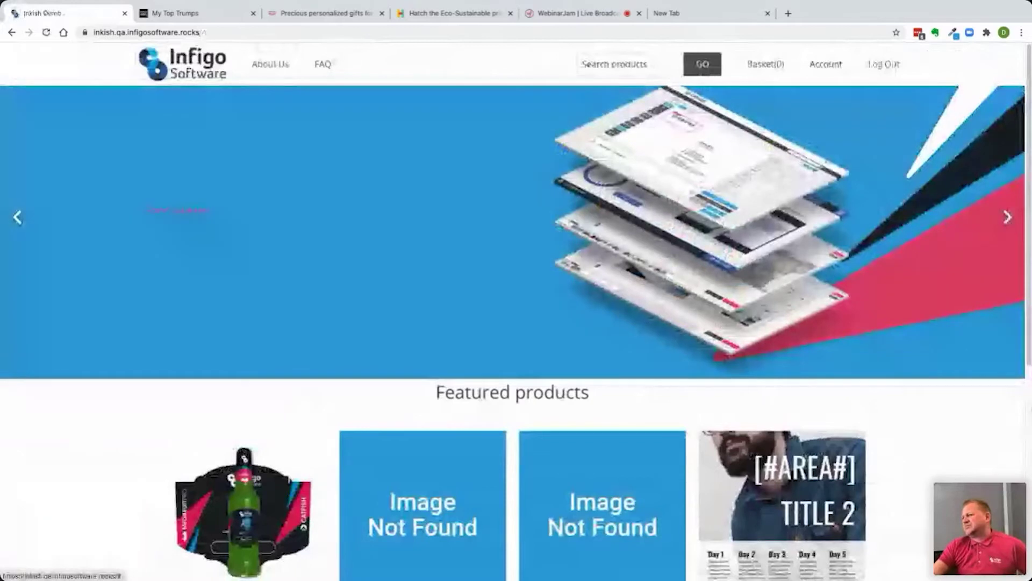
scroll(249, 484, down, 3)
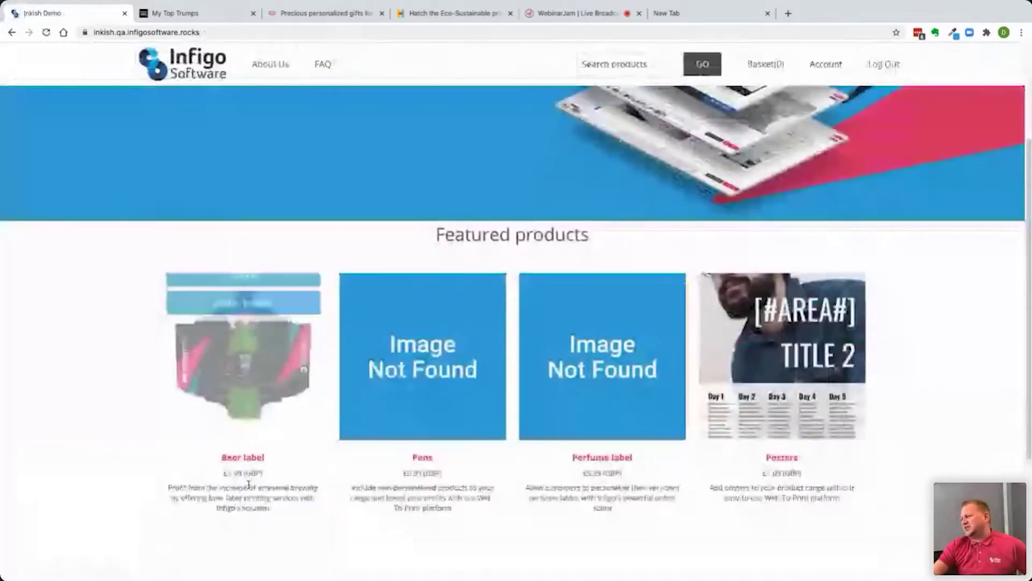
mouse_move(839, 349)
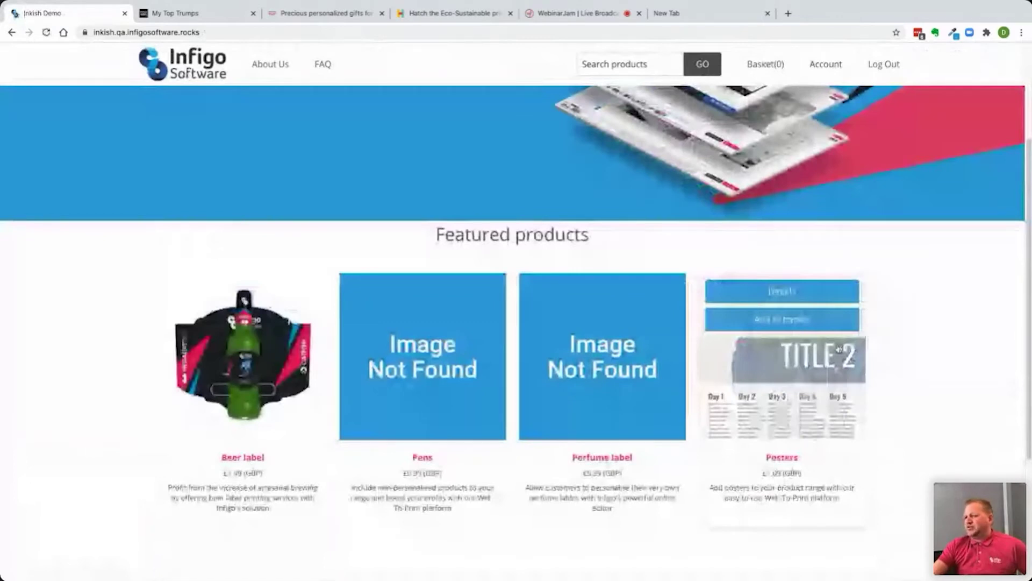
mouse_move(240, 432)
scroll(962, 388, down, 4)
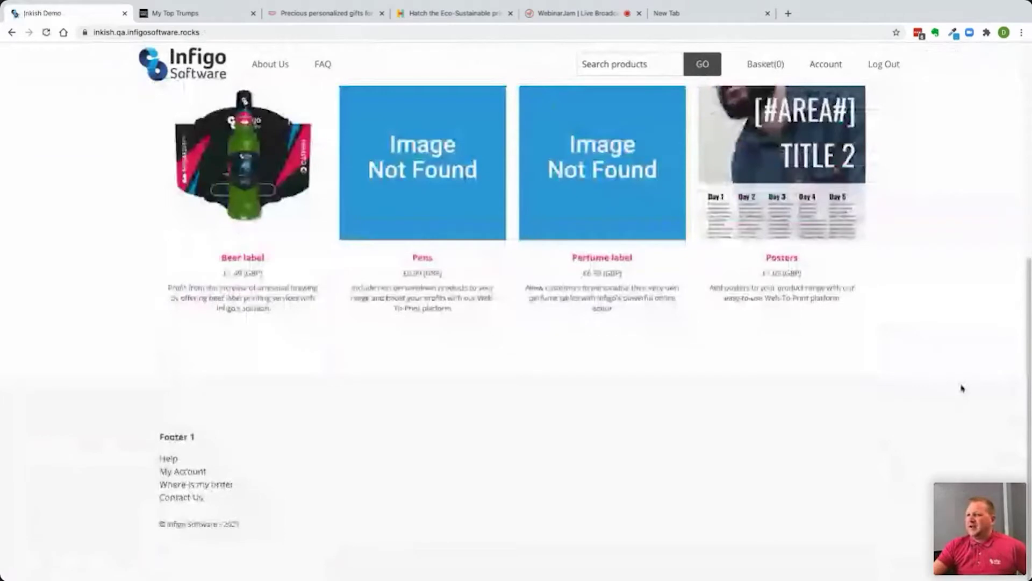
scroll(478, 70, up, 7)
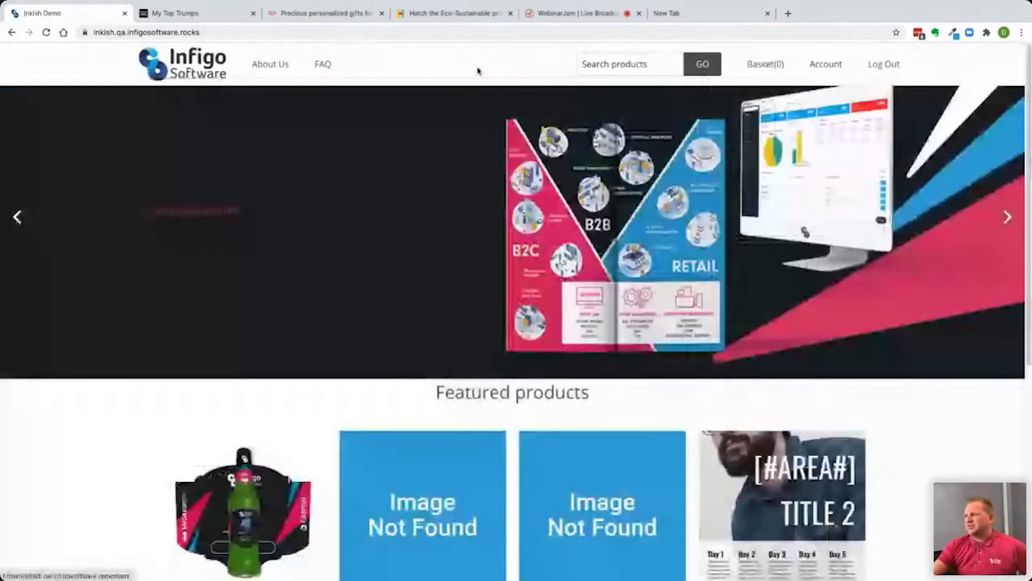
click(874, 73)
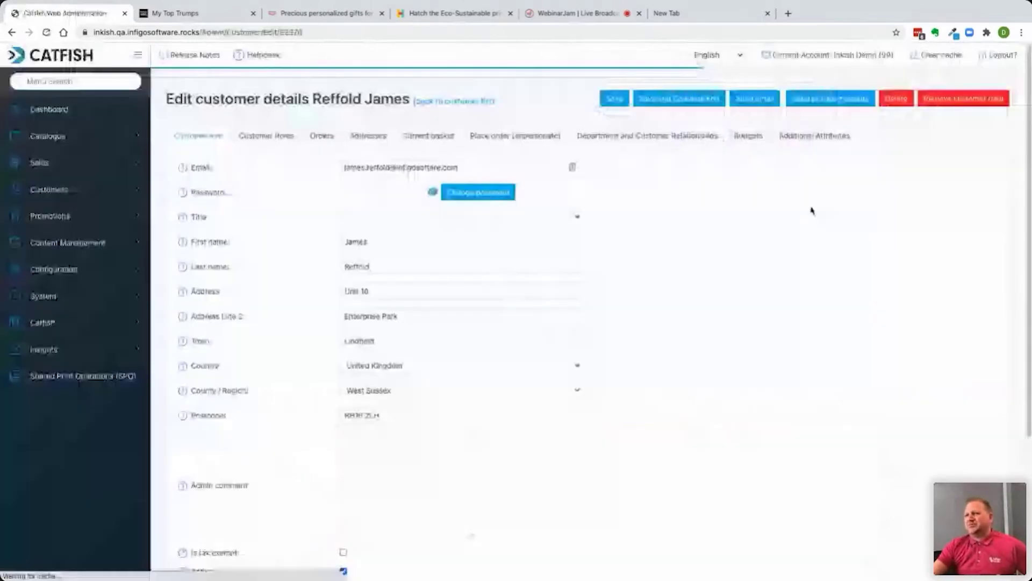
- Find Dynamic Products through the menu search and start a new dynamic product with the Posters variant, leaving its Mex import package empty
click(62, 82)
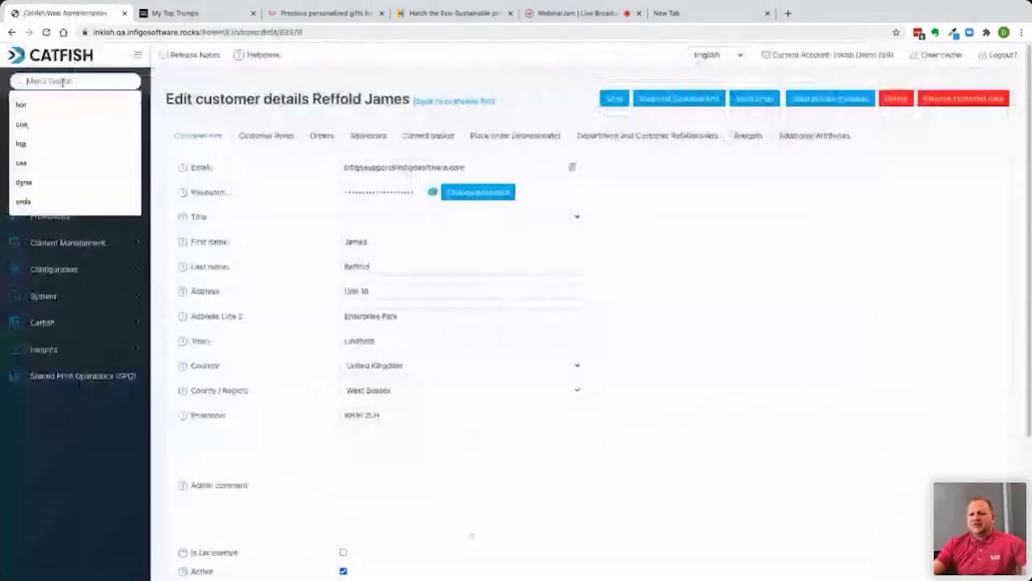
text(dy)
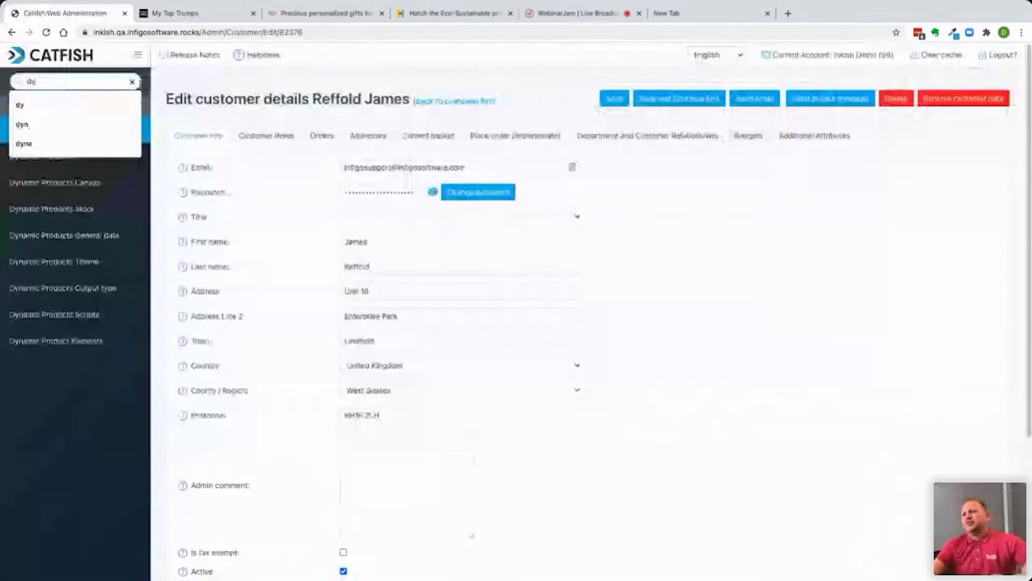
click(142, 195)
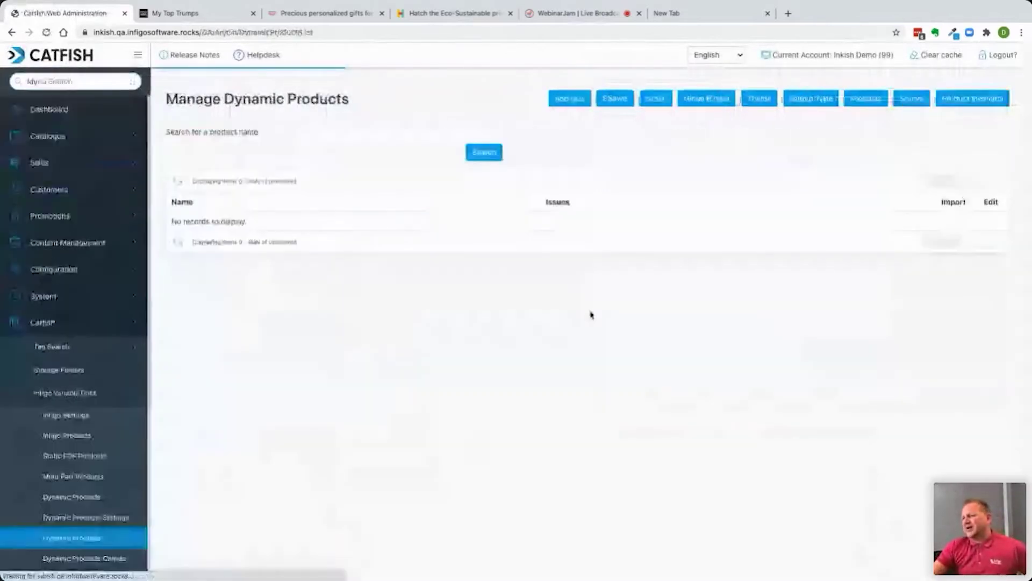
click(573, 101)
click(425, 143)
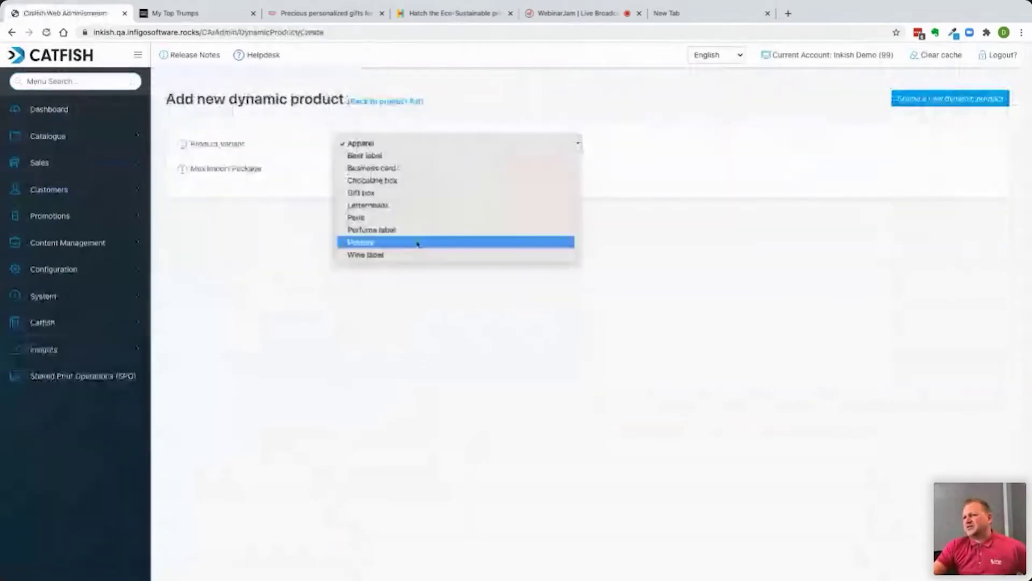
click(409, 243)
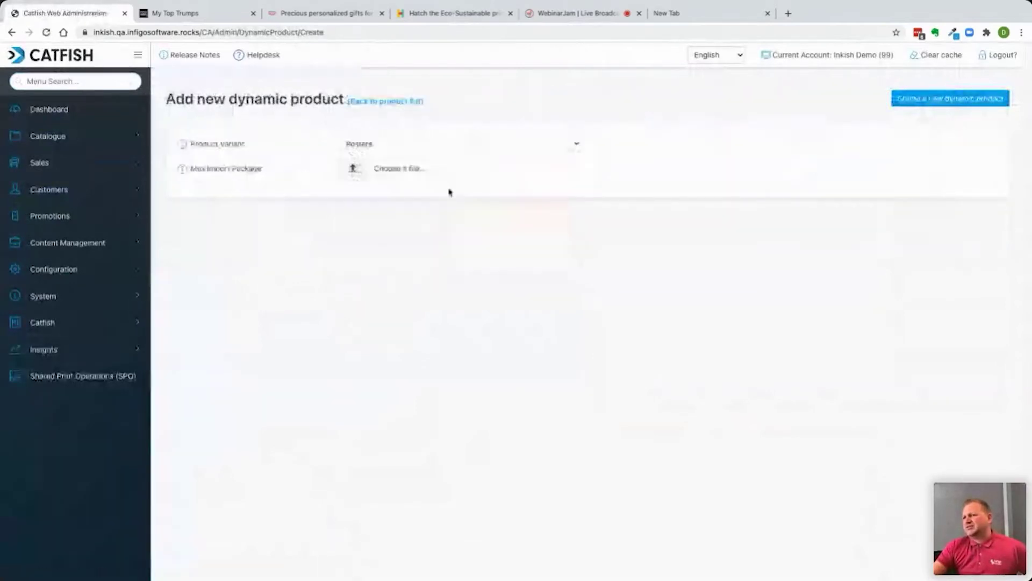
click(406, 170)
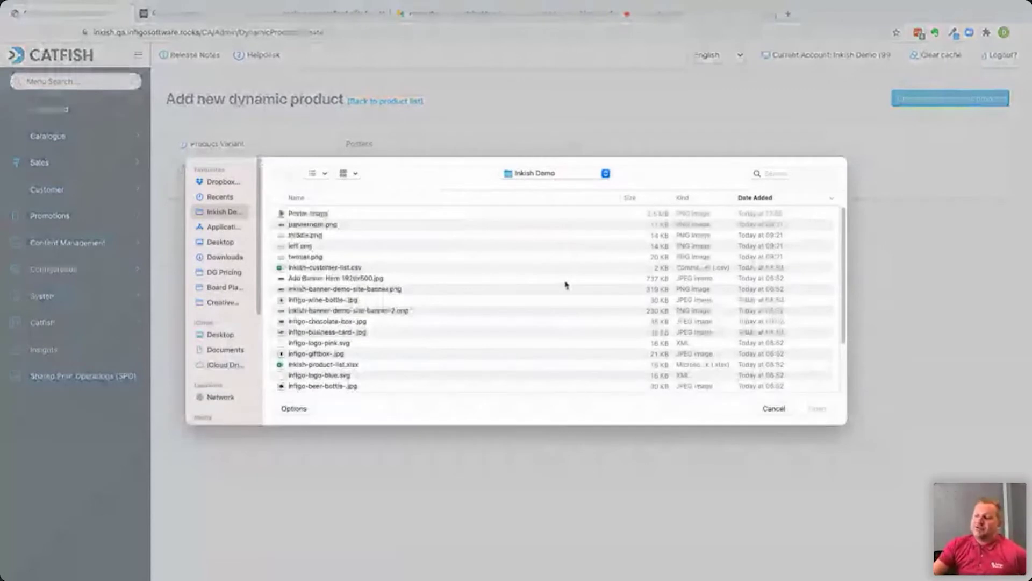
click(769, 410)
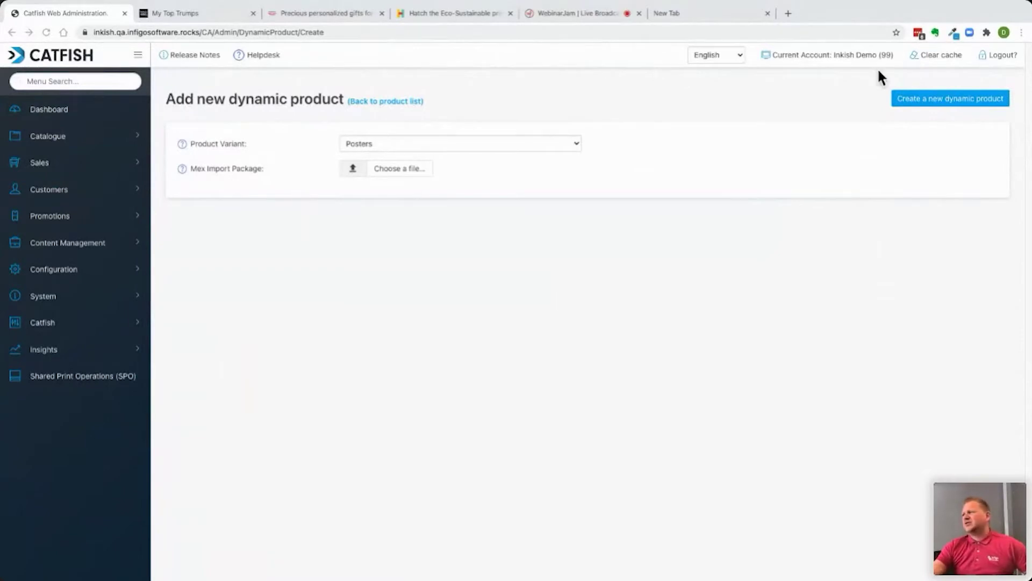
click(1022, 35)
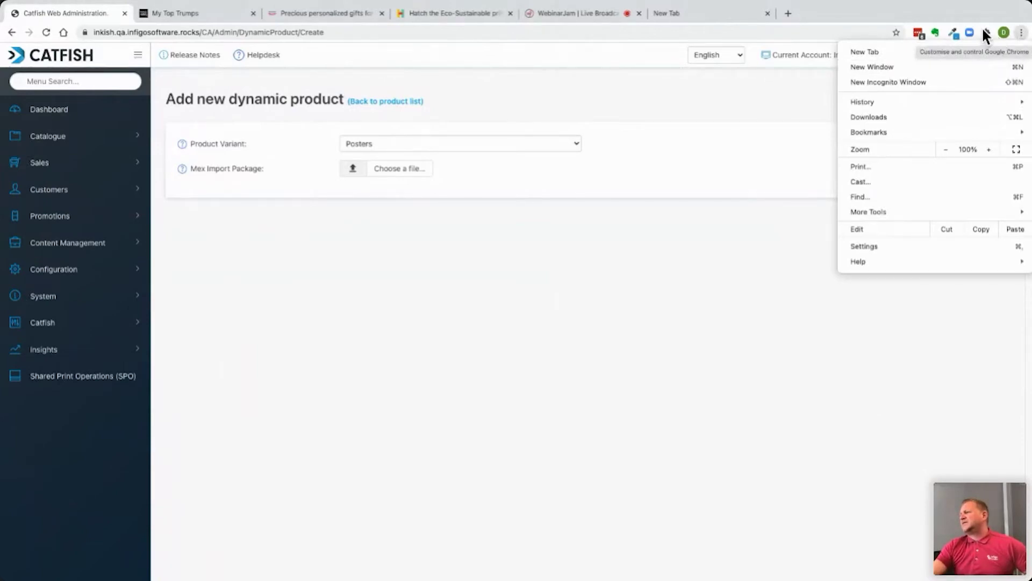
click(958, 6)
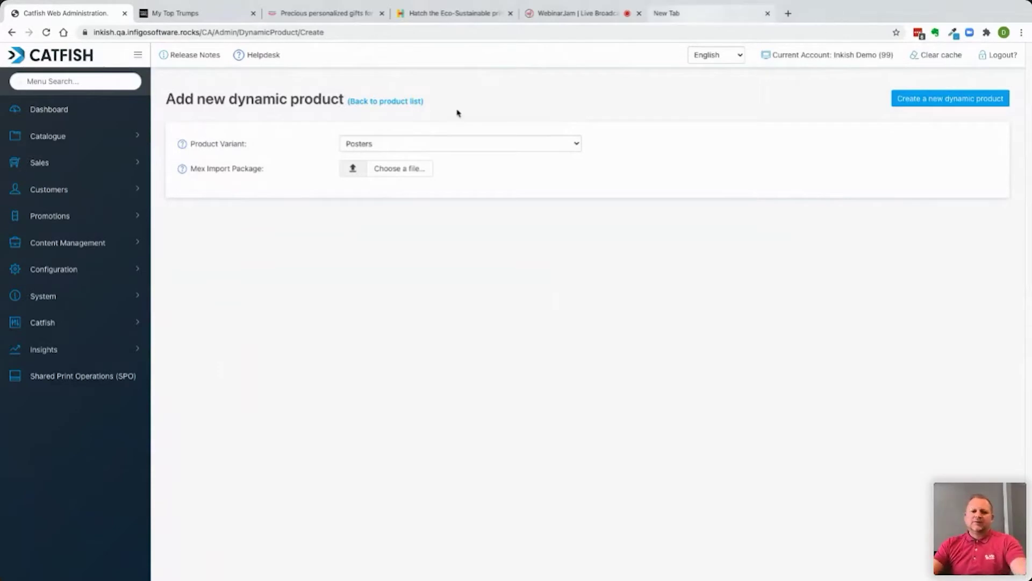
mouse_move(581, 7)
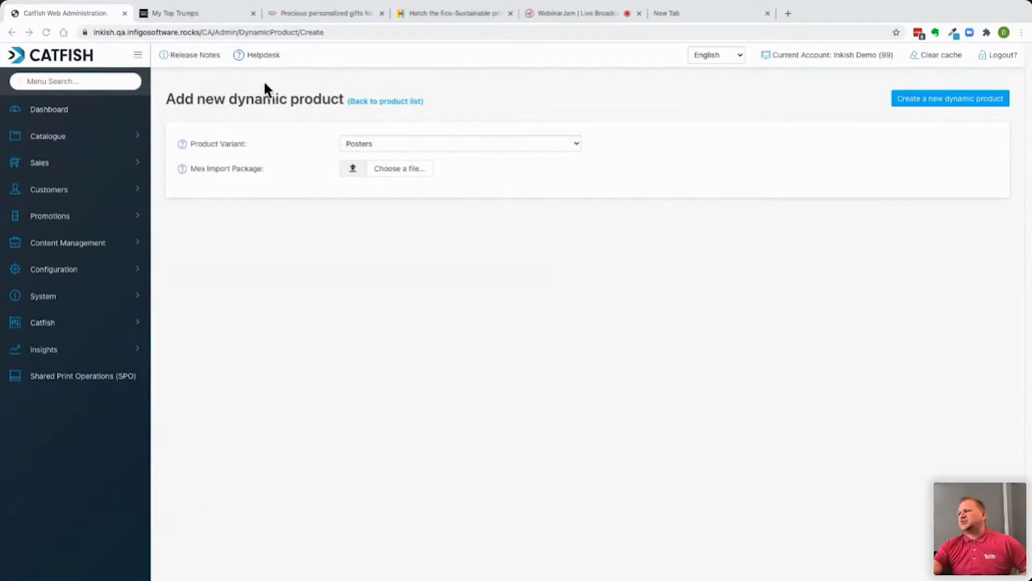
- Switch to Adobe InDesign and open the recent document V2A4-poster.indd
click(559, 14)
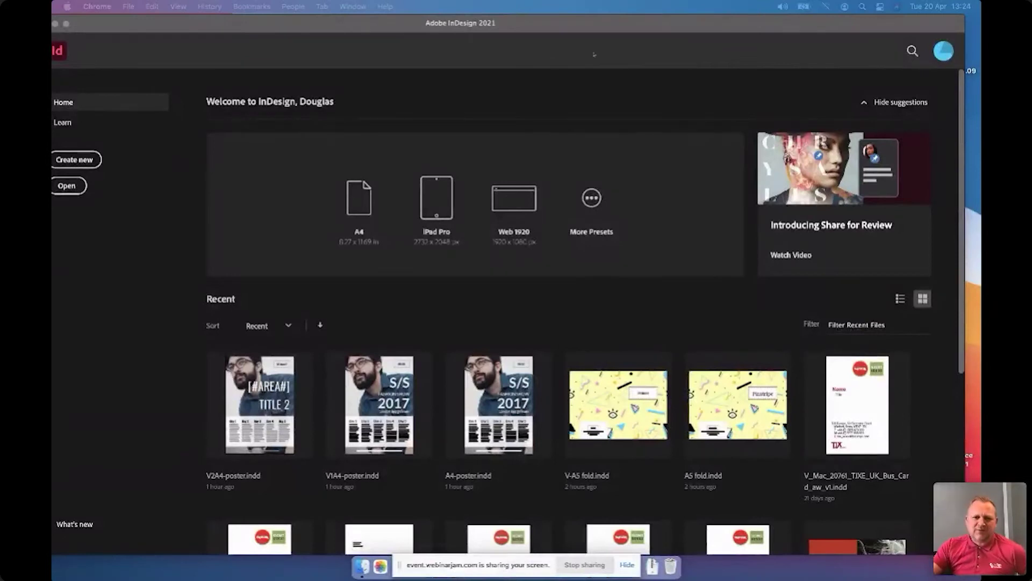
click(554, 30)
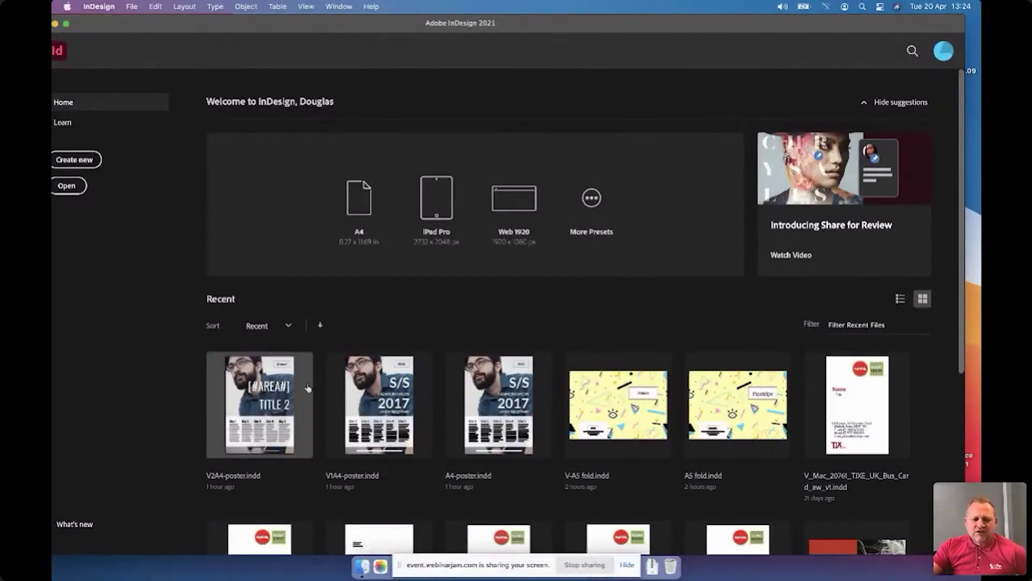
click(279, 377)
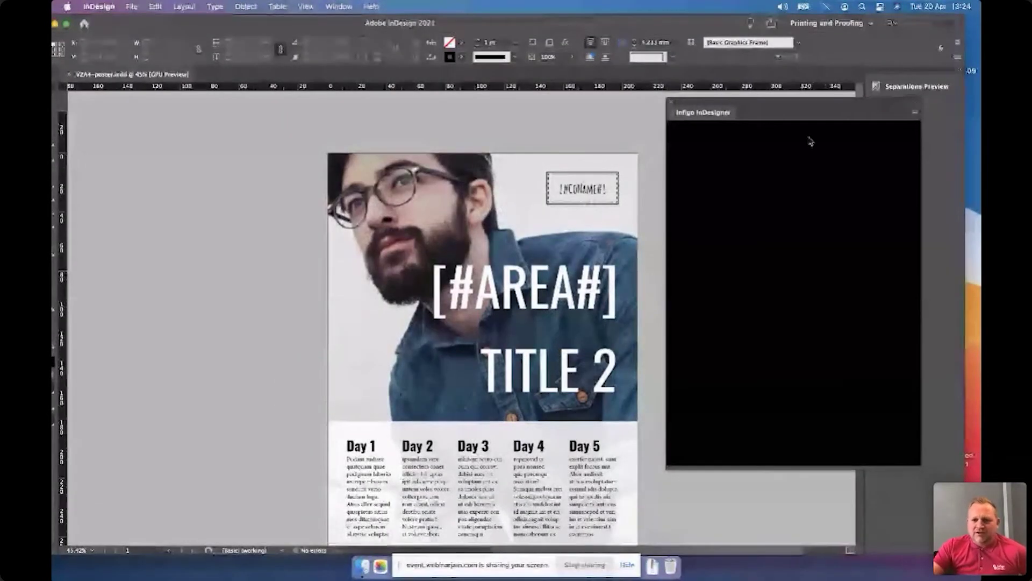
- Place the Infigo InDesigner panel beside the poster and shift the InDesign window so its tools are fully in view
drag(804, 110, 852, 135)
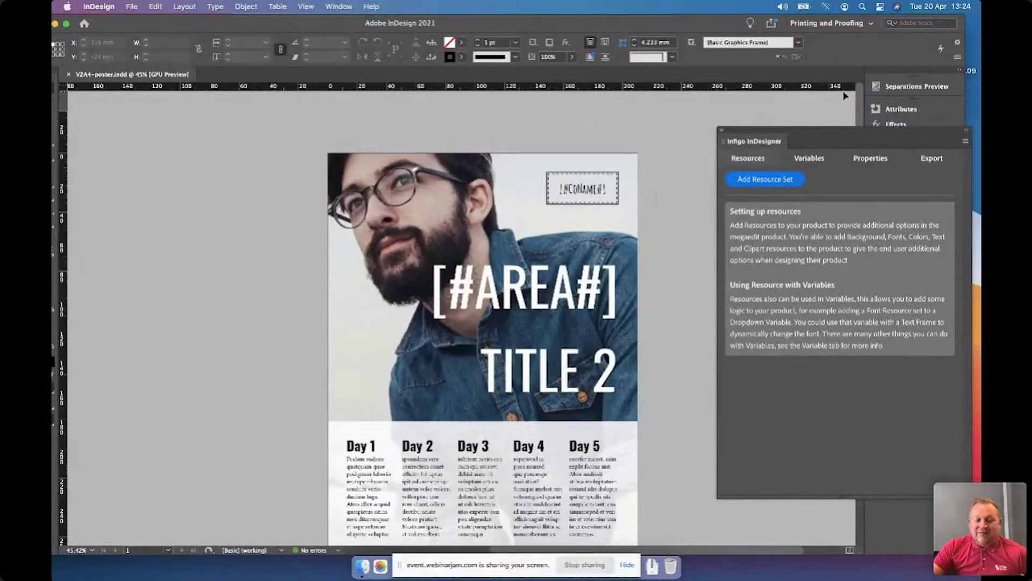
drag(864, 137, 857, 114)
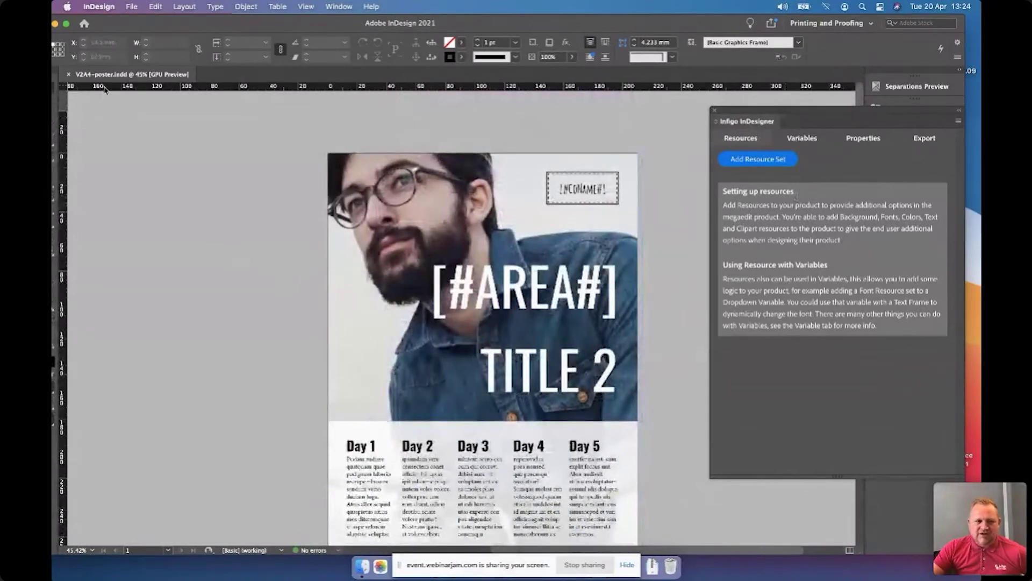
mouse_move(186, 20)
mouse_down()
mouse_move(213, 22)
mouse_move(201, 21)
mouse_up()
- Inspect the poster's [#AREA#] and TITLE 2 text frames and its background photo with the Direct Selection tool
click(58, 101)
click(529, 290)
click(586, 371)
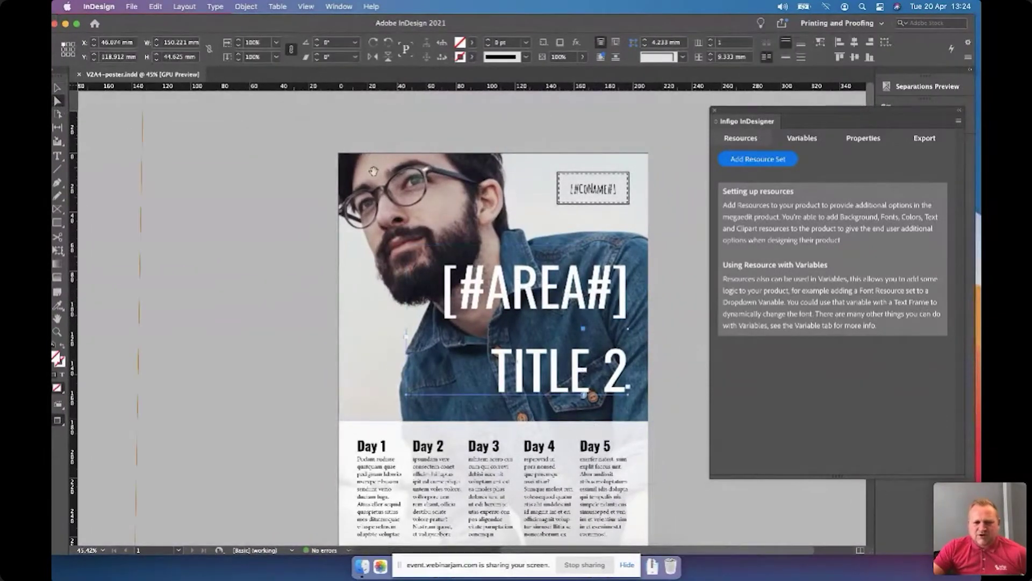
click(374, 170)
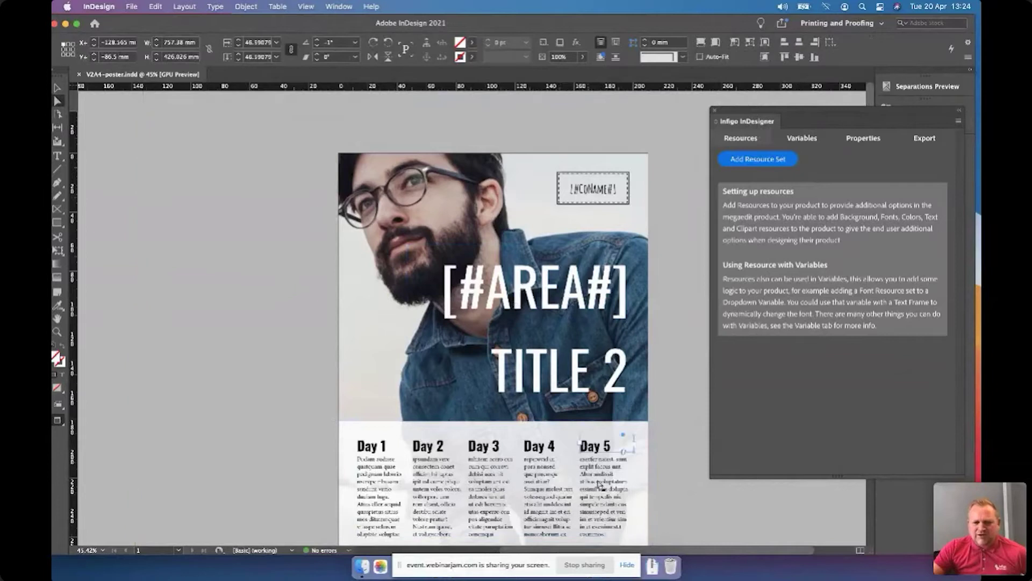
- Inspect the separate text frames of the day columns along the poster's lower section
click(598, 486)
click(487, 445)
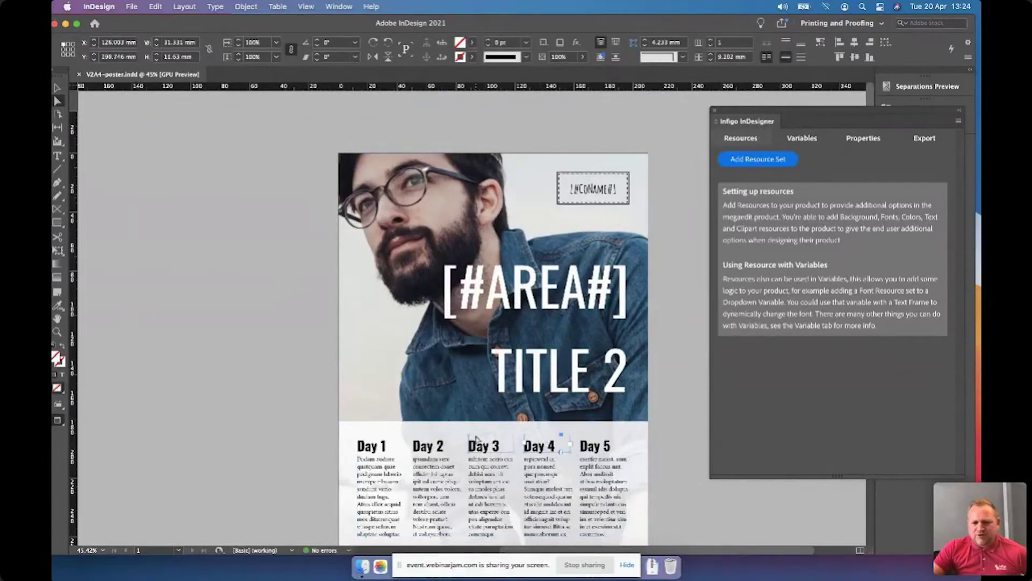
click(423, 447)
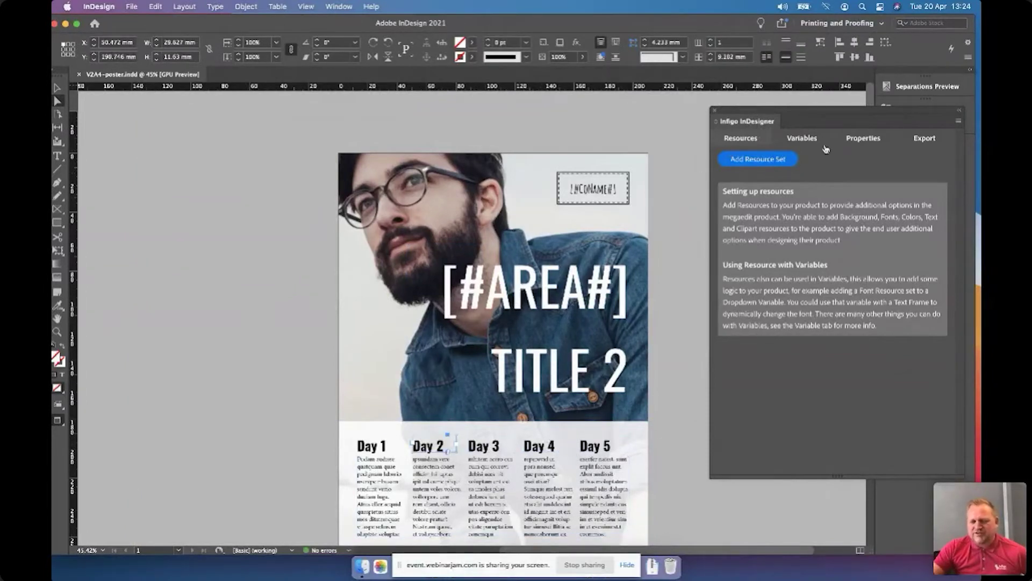
- Review the resource set types offered by Infigo InDesigner, from Background Set to Color Set, without creating one
drag(860, 115, 830, 108)
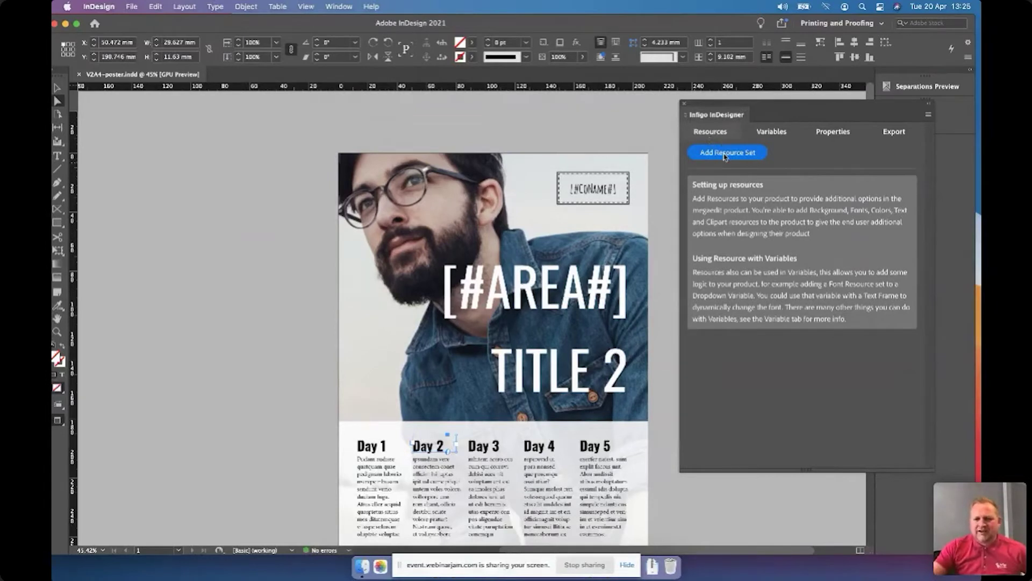
click(725, 154)
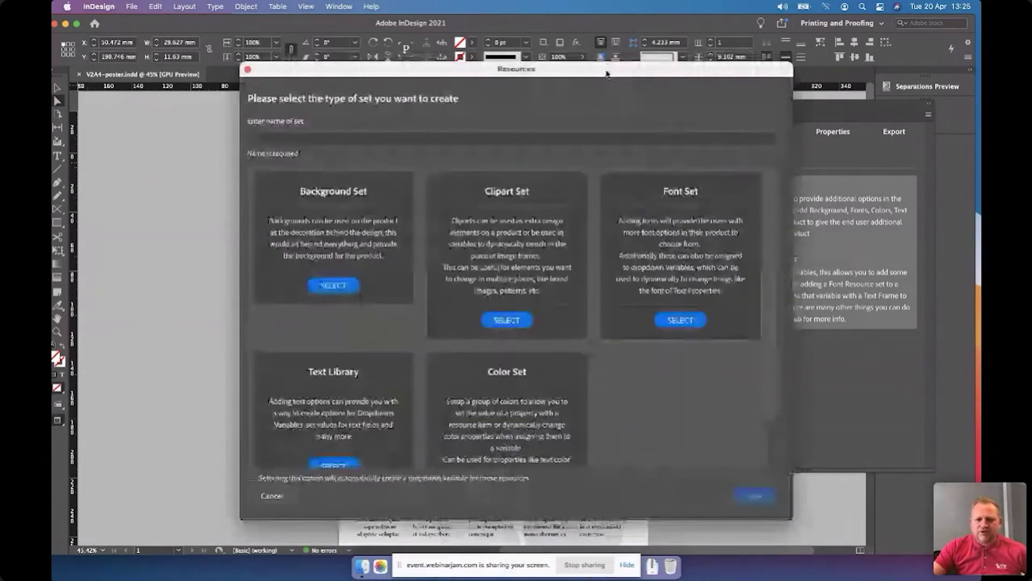
drag(607, 74, 582, 50)
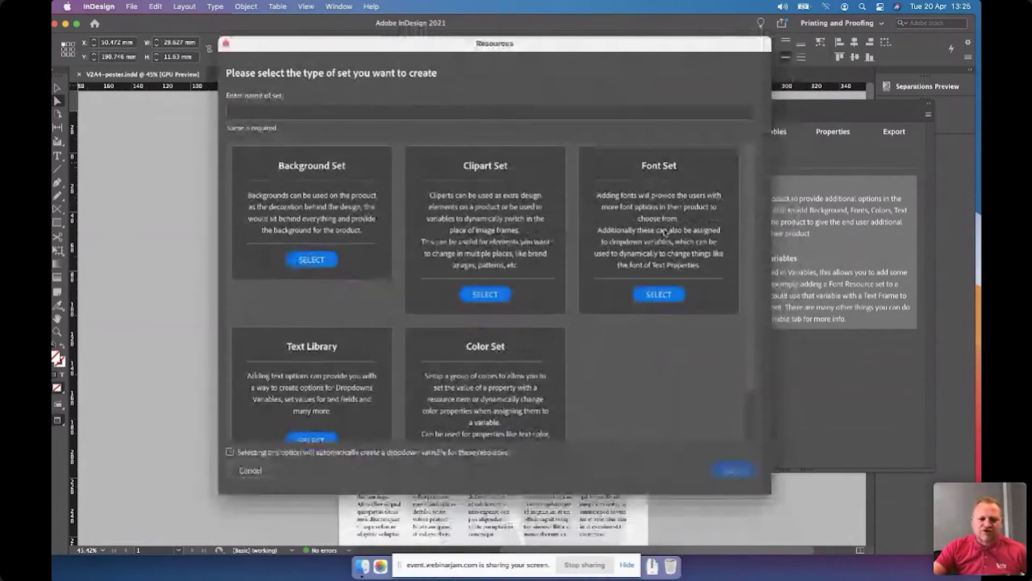
scroll(421, 370, down, 2)
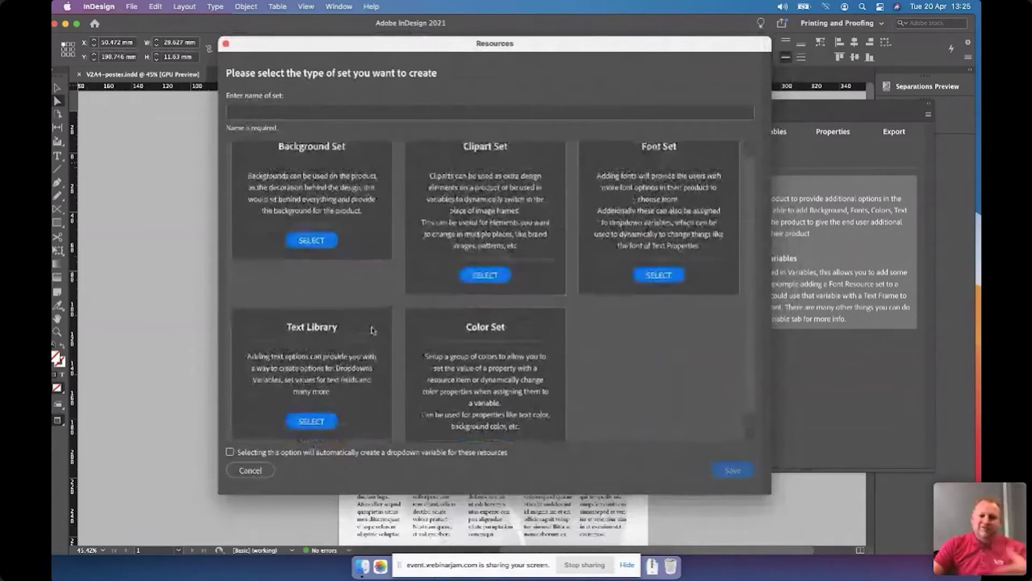
scroll(372, 329, down, 3)
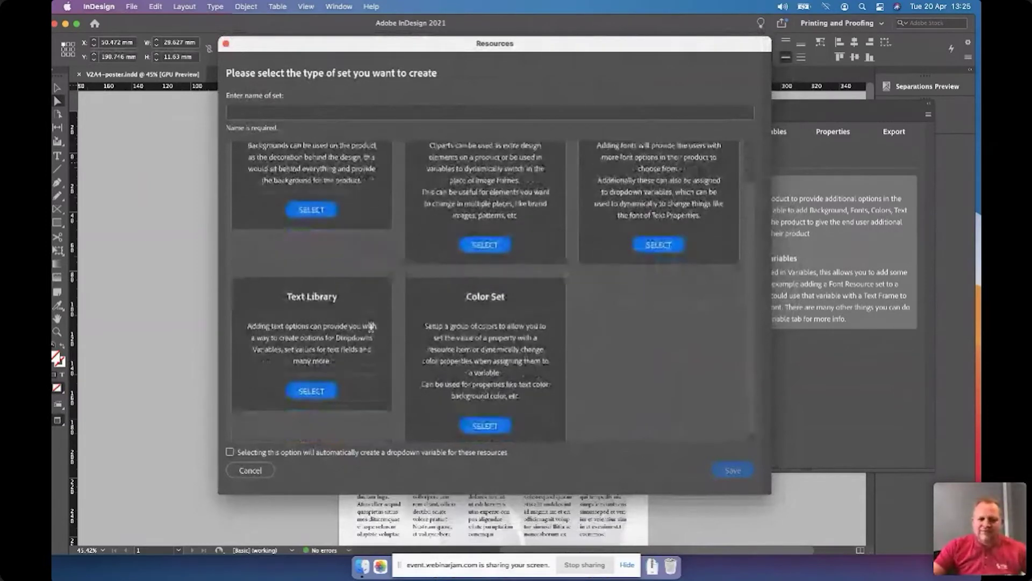
scroll(371, 326, up, 3)
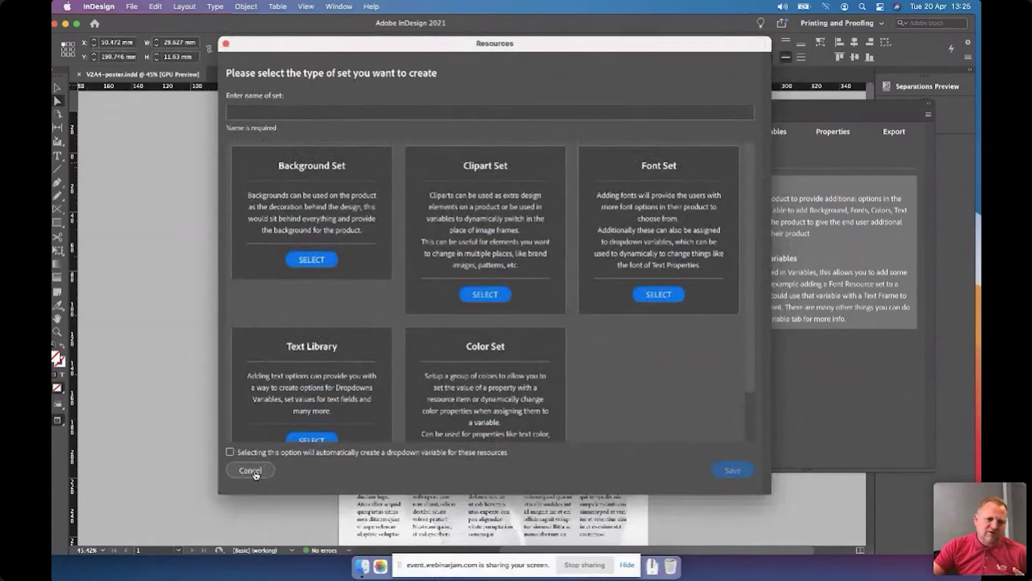
click(250, 471)
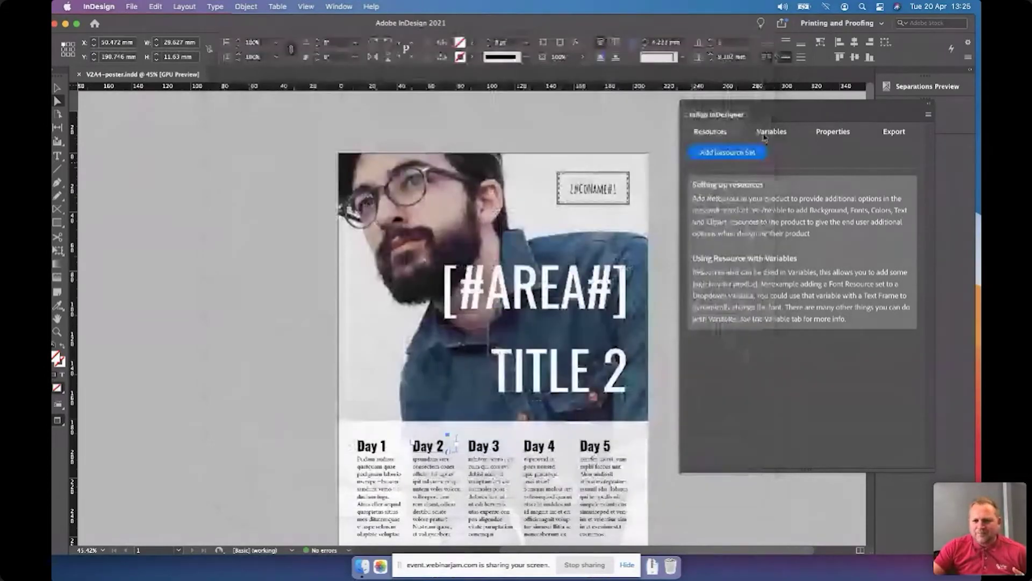
- Review the variable types available for a new variable and the dropdown options of the existing Area variable, leaving both unchanged
click(765, 135)
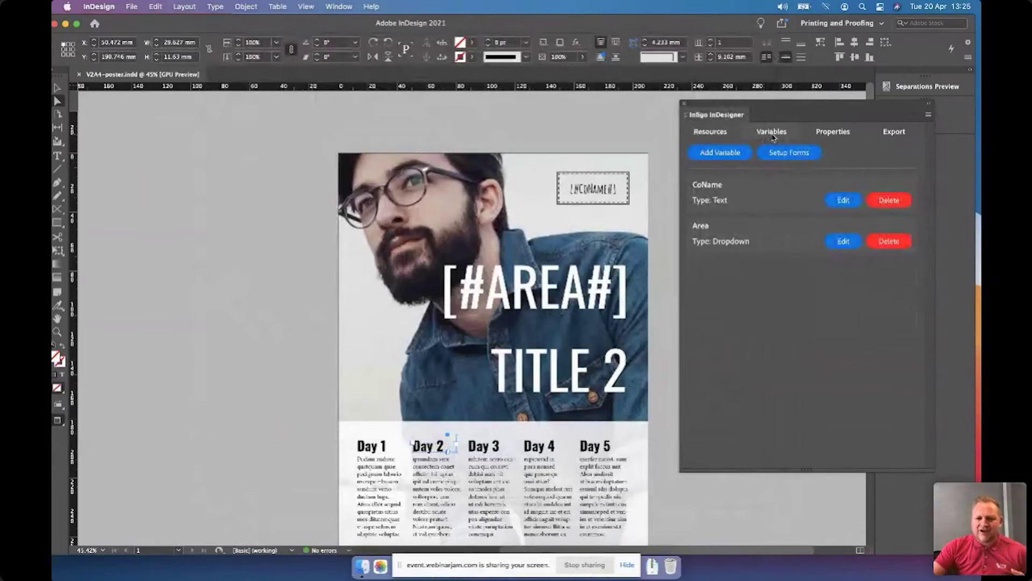
click(720, 152)
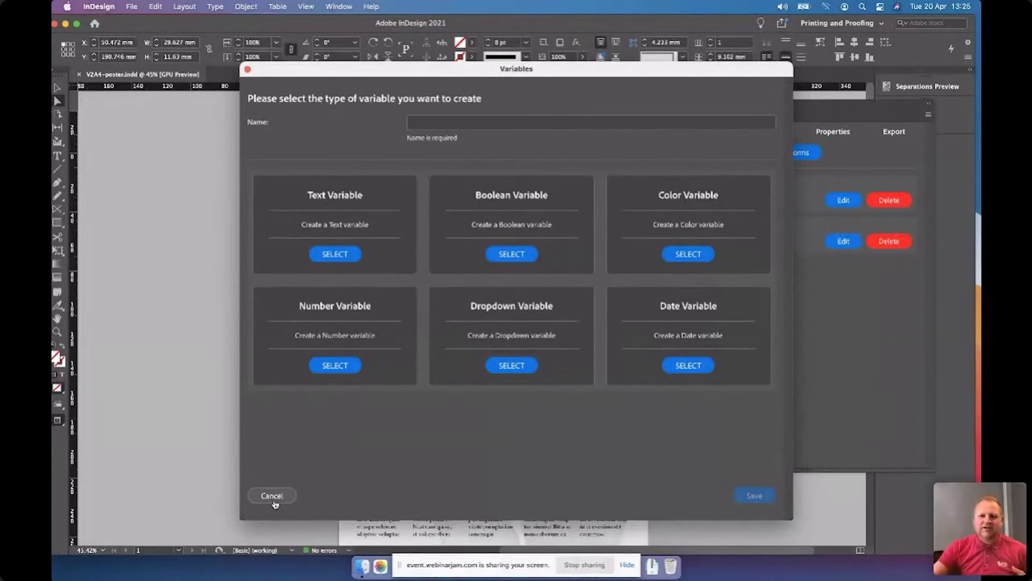
click(273, 498)
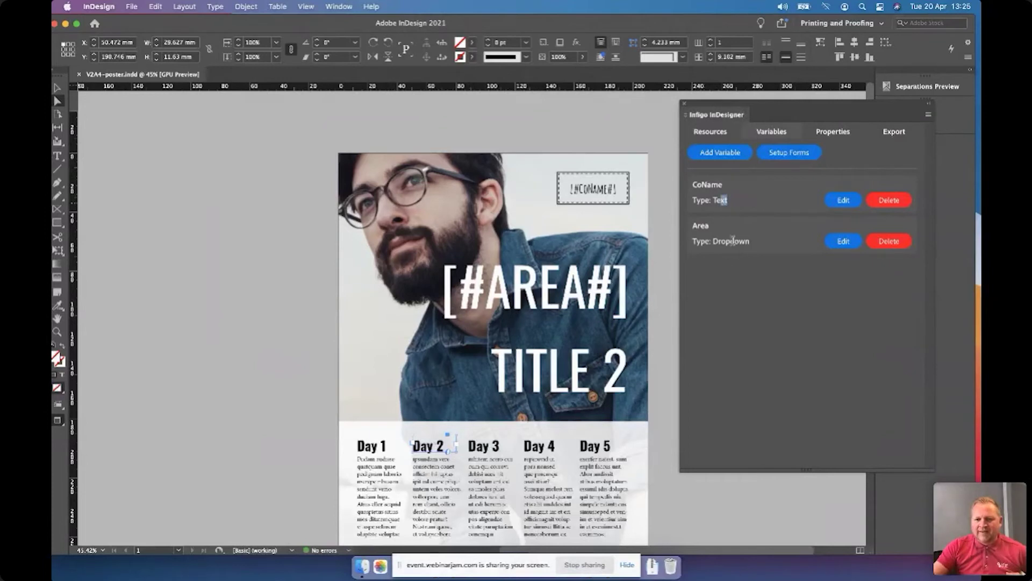
click(836, 245)
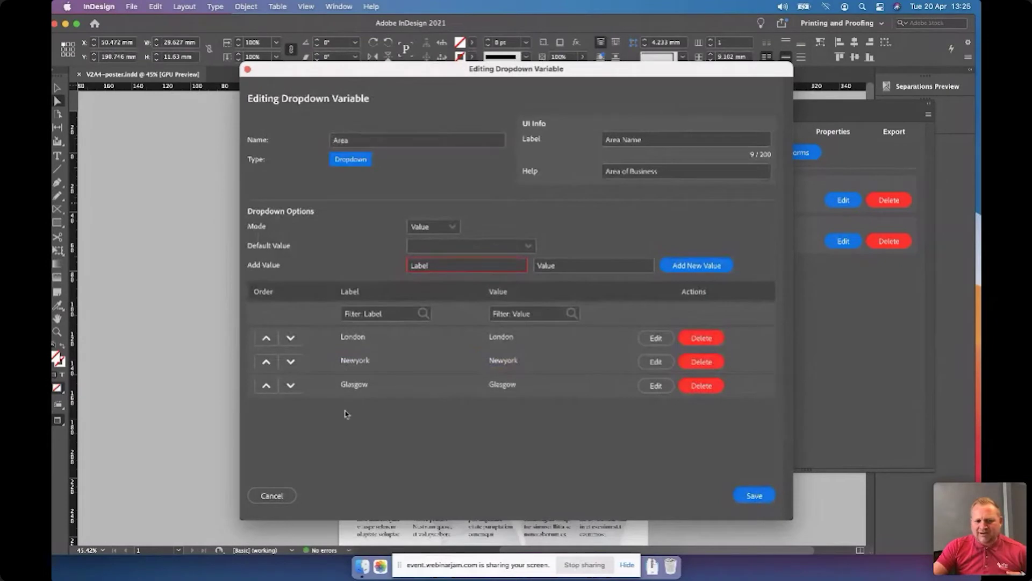
click(284, 496)
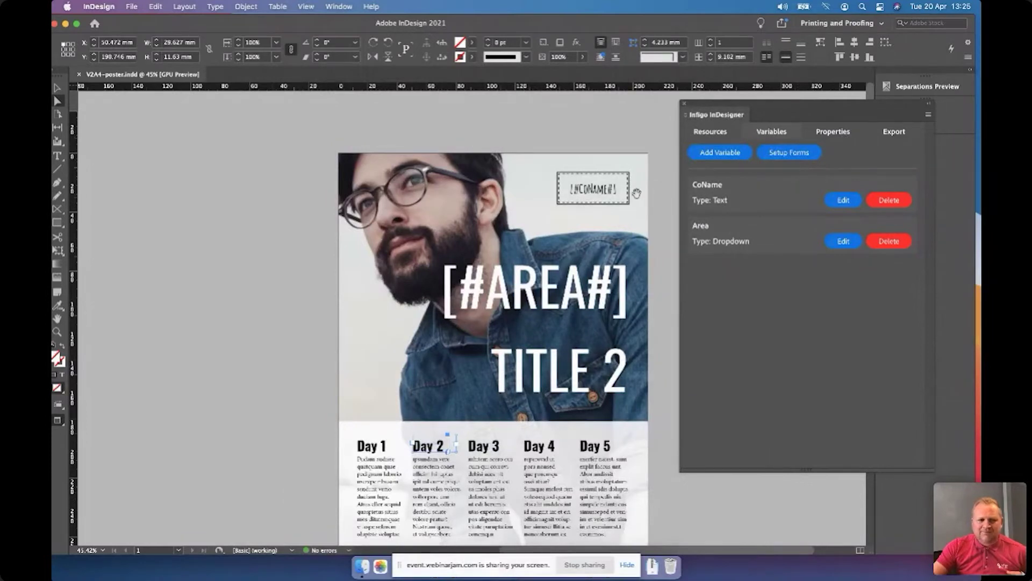
- Examine the Infigo text properties of the CoName frame, including its mapped type and fit-to-box options
click(603, 195)
click(834, 132)
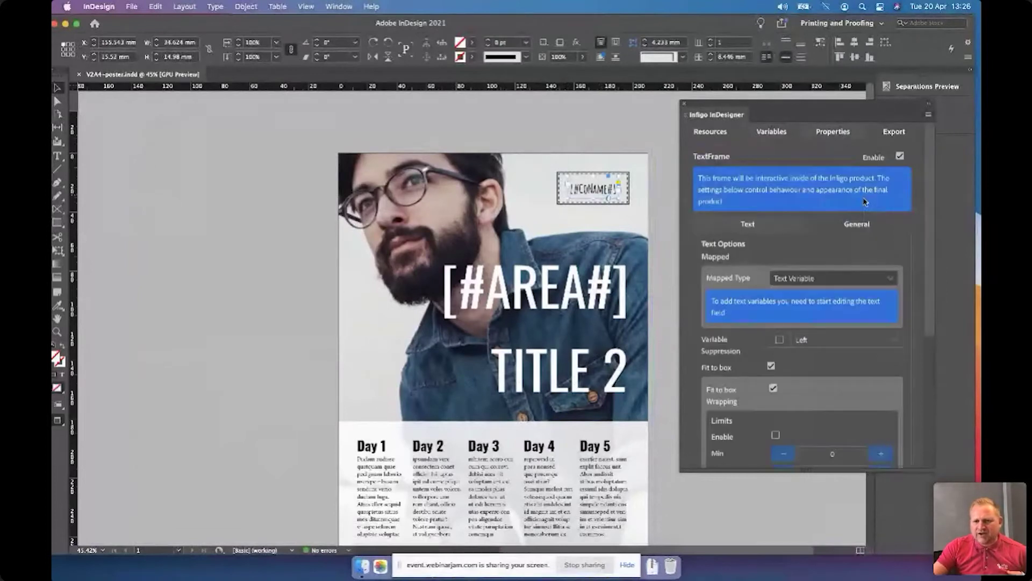
scroll(870, 263, down, 2)
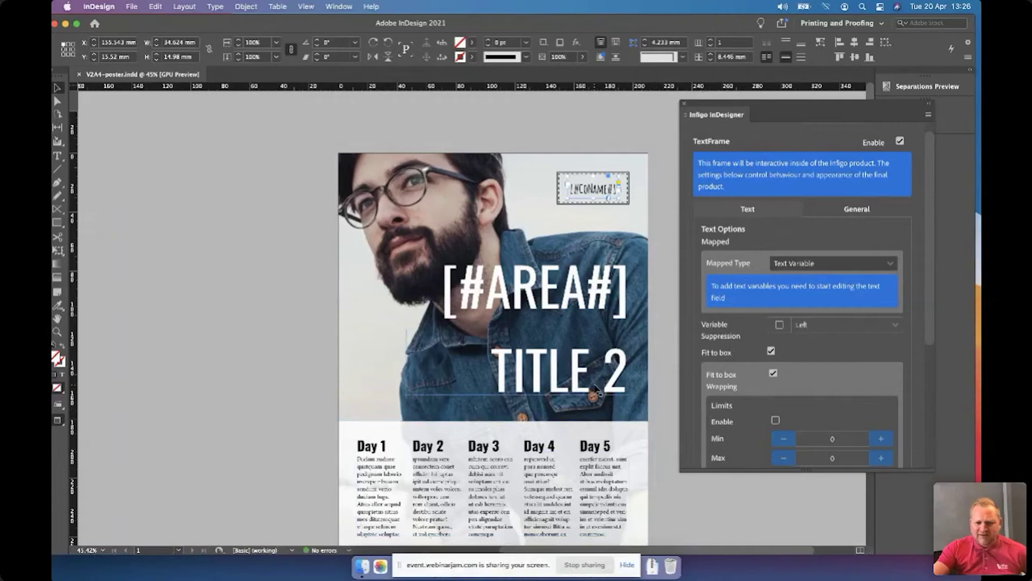
- Enable Fit to box for the TITLE 2 text frame and save the poster document
click(594, 388)
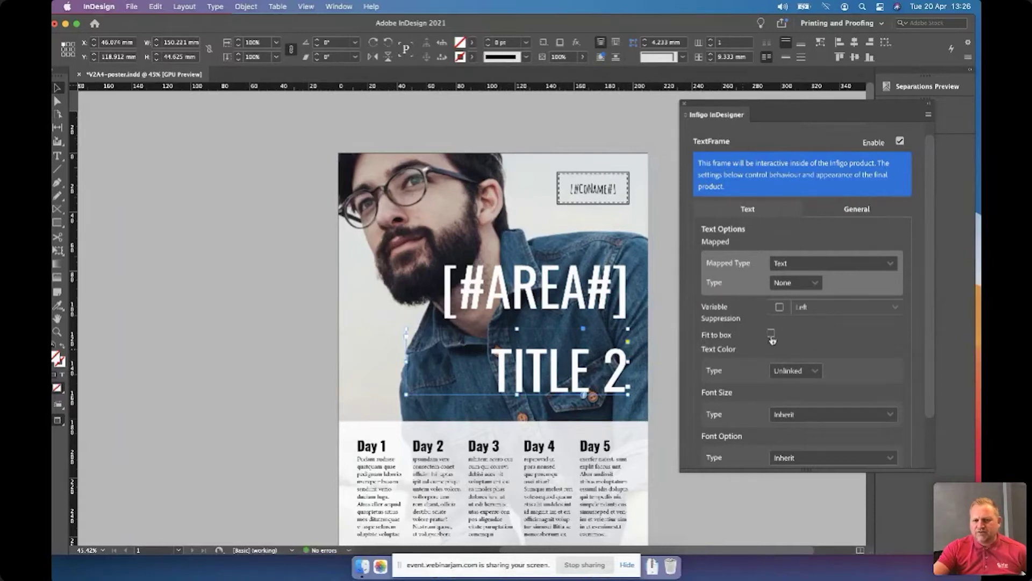
click(772, 334)
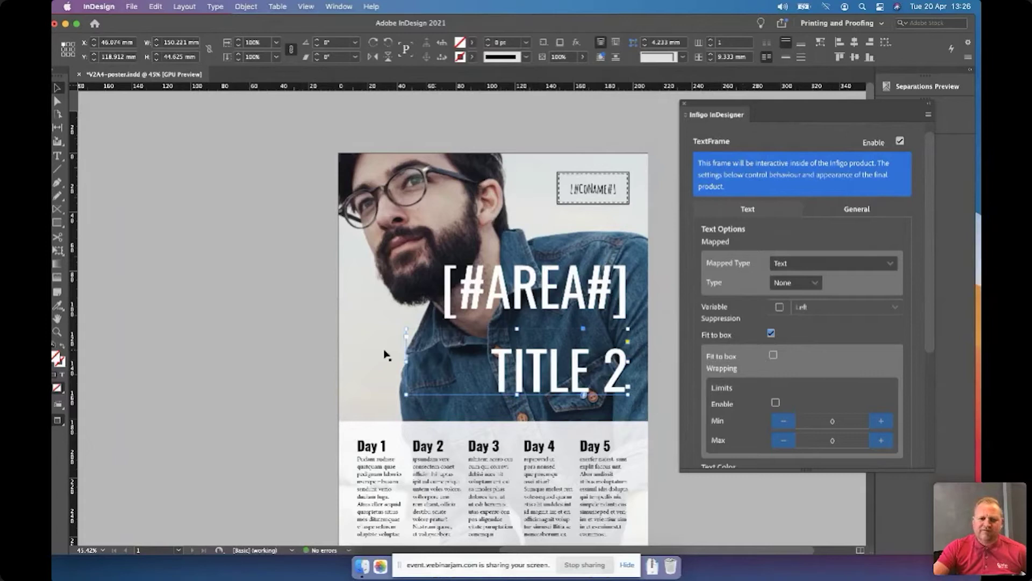
click(240, 336)
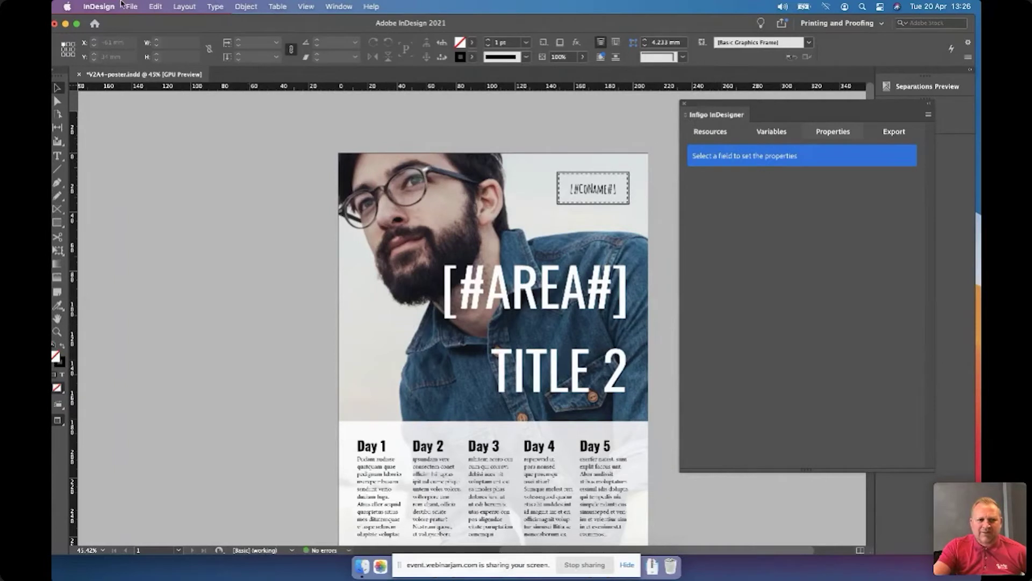
click(130, 6)
click(159, 95)
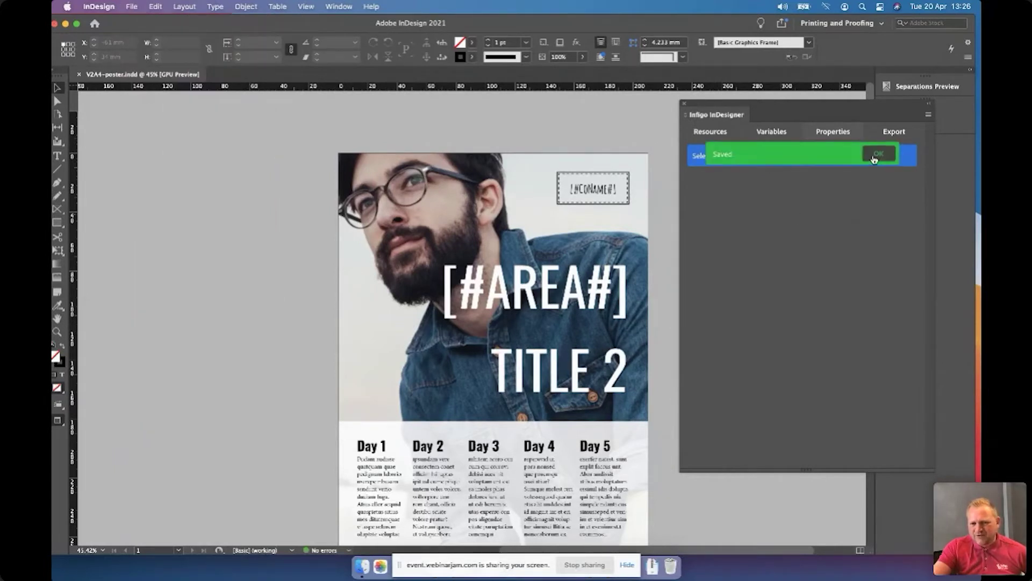
click(874, 156)
- Export the poster package from Infigo InDesigner to the preset export file and locate PosterExp.zip in the fashion-poster folder
click(893, 133)
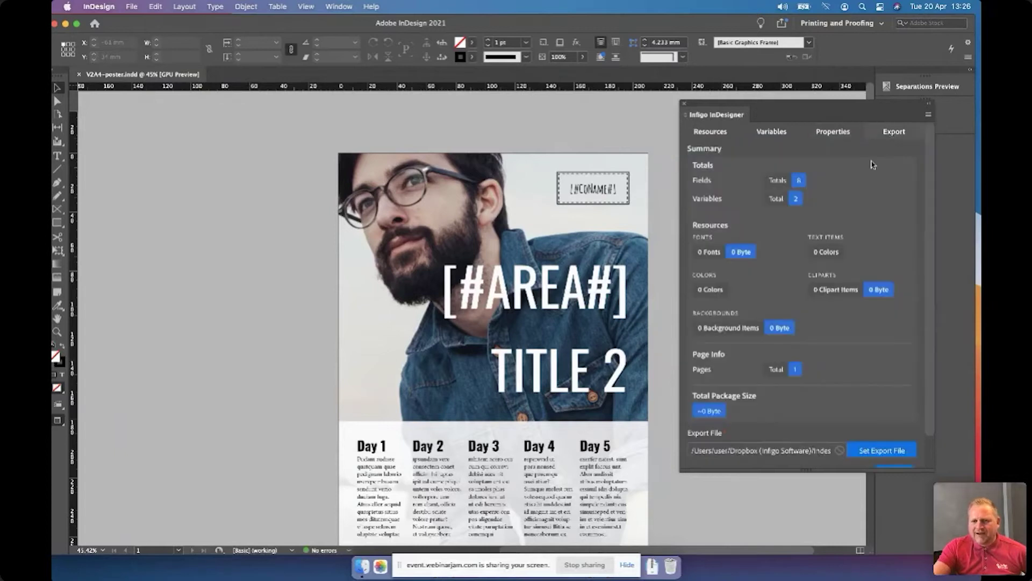
scroll(863, 254, down, 3)
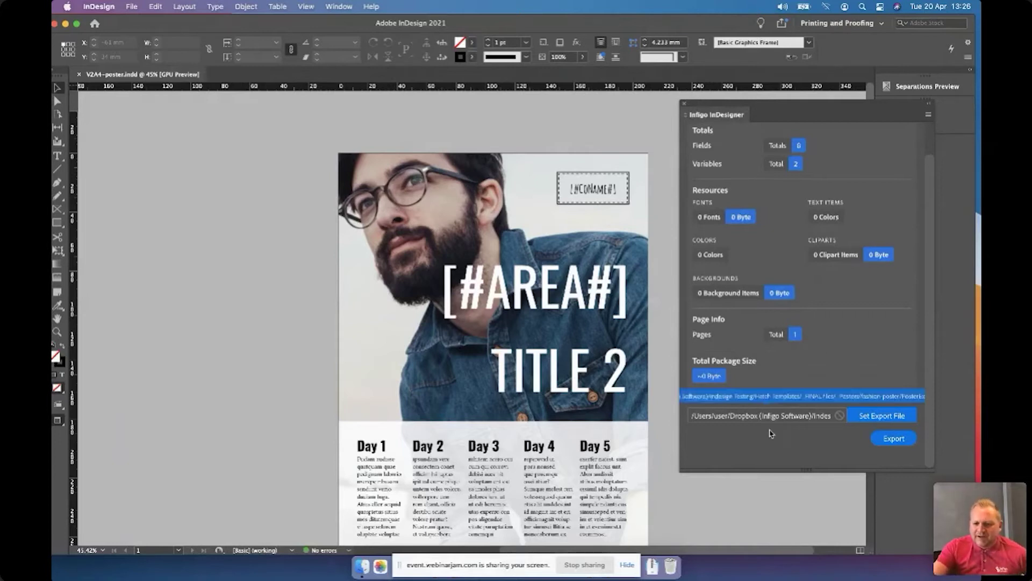
click(892, 439)
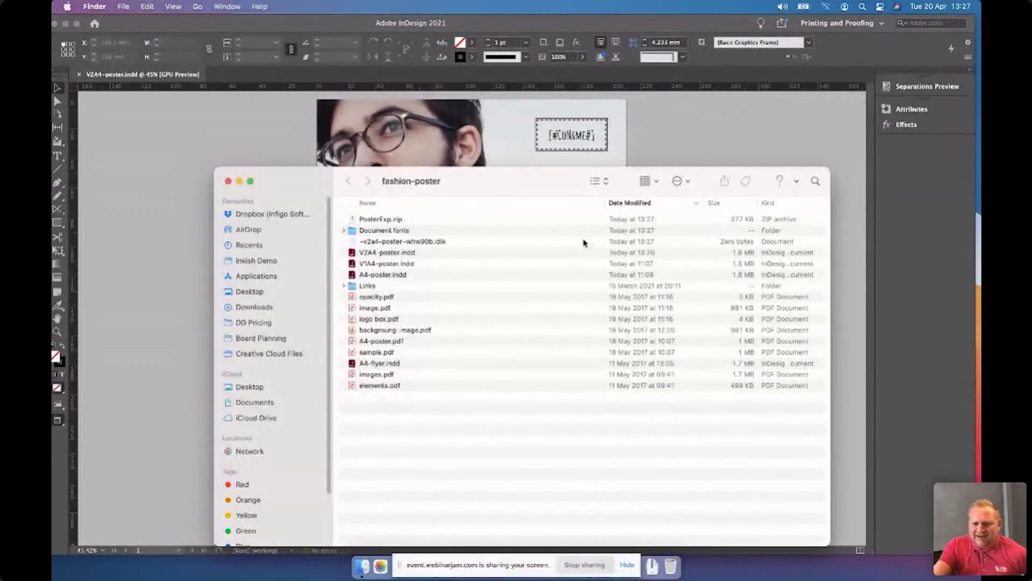
click(395, 221)
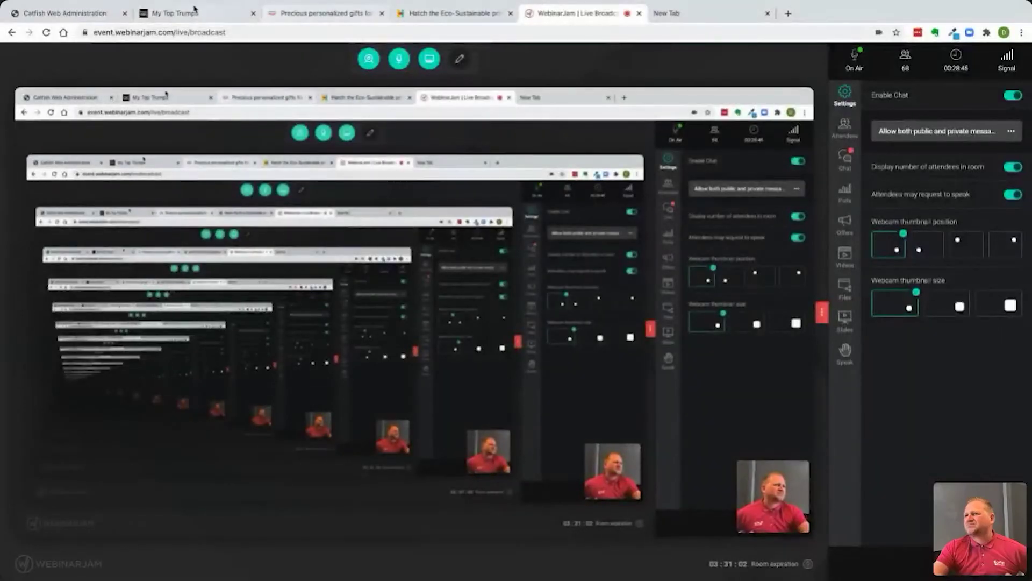
- Switch to Catfish in the browser, create the Posters dynamic product with PosterExp.zip from fashion-poster as its Mex import package, and save it
click(72, 13)
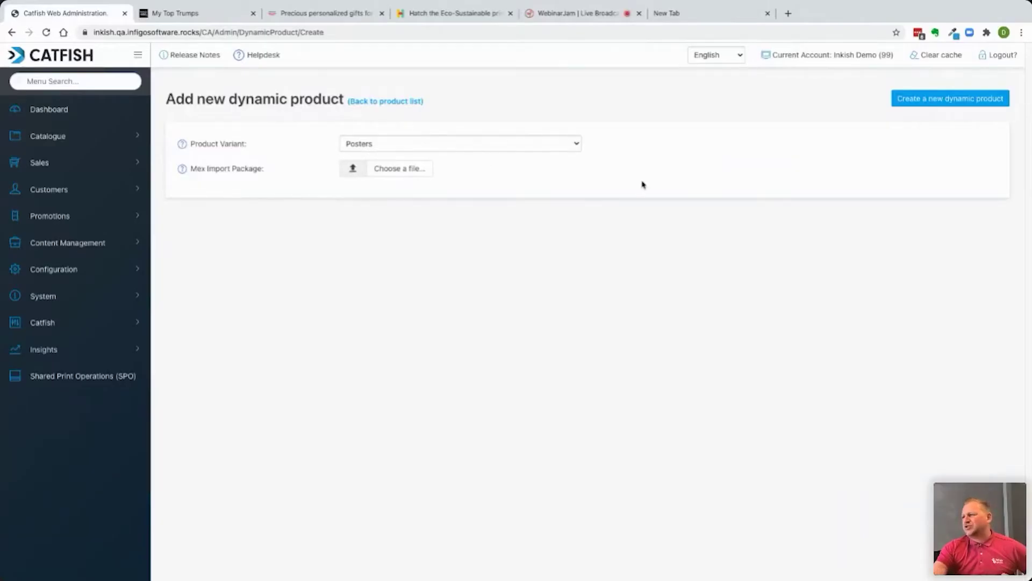
click(415, 177)
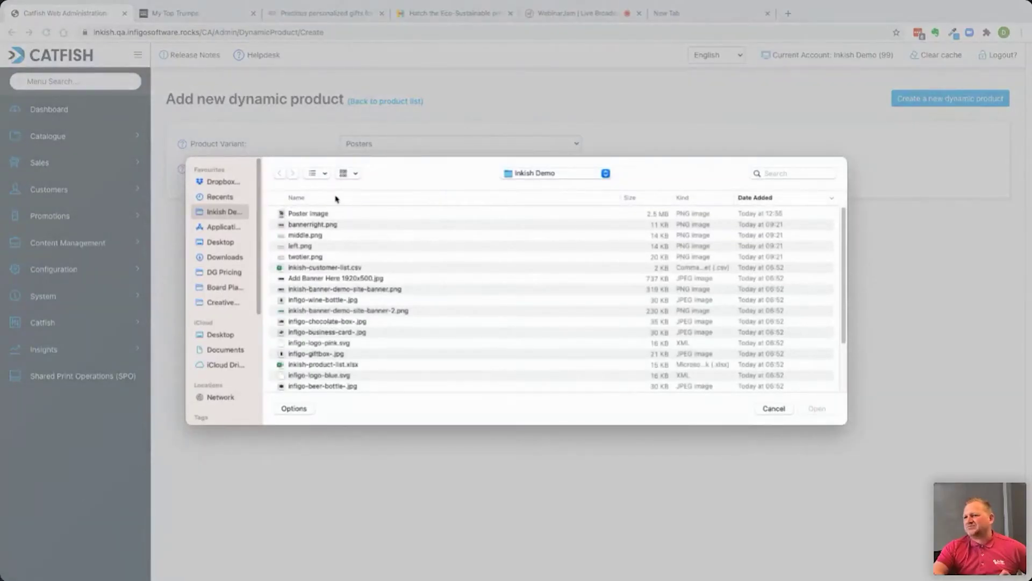
click(543, 183)
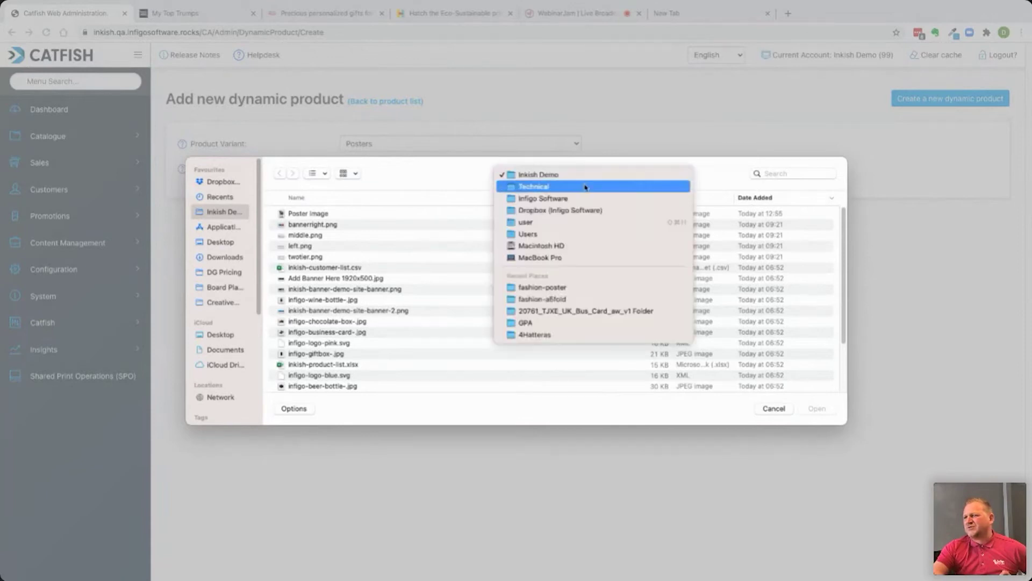
click(567, 288)
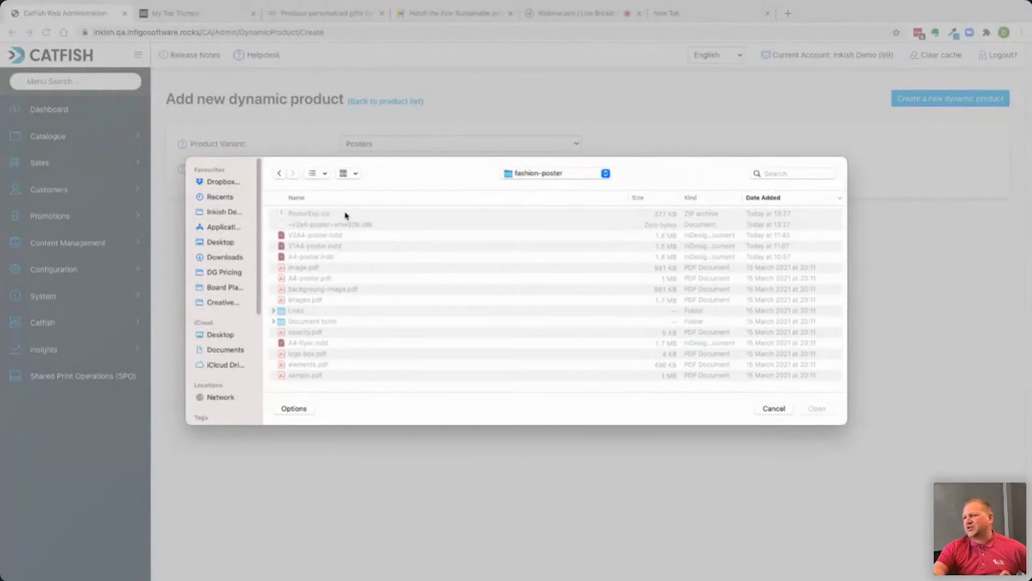
click(294, 216)
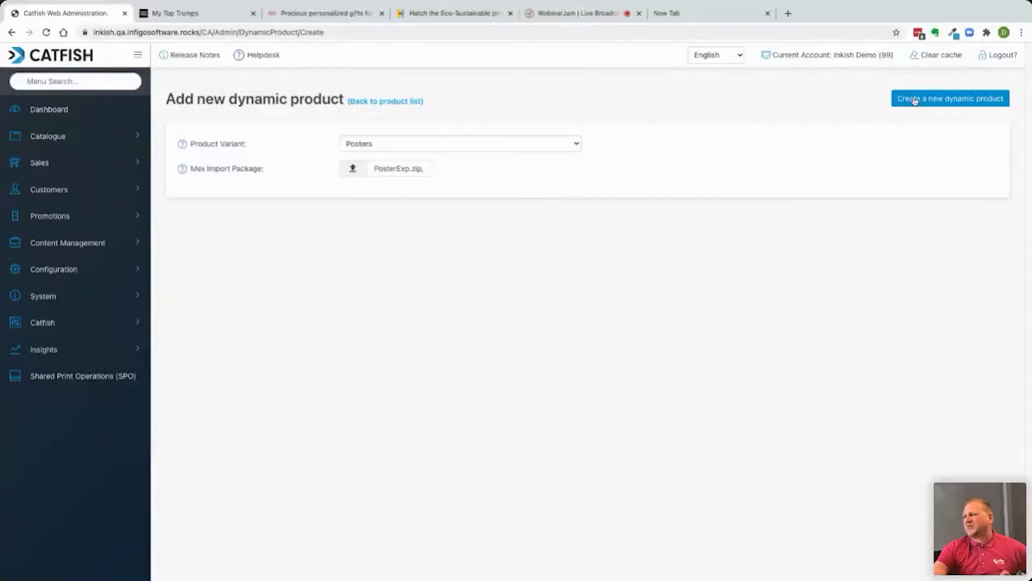
click(912, 99)
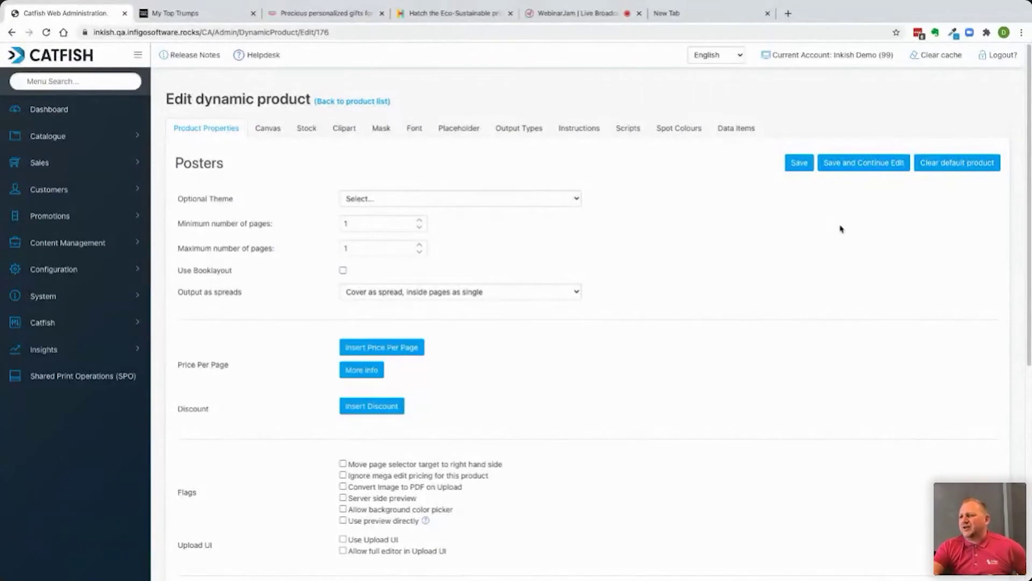
click(799, 163)
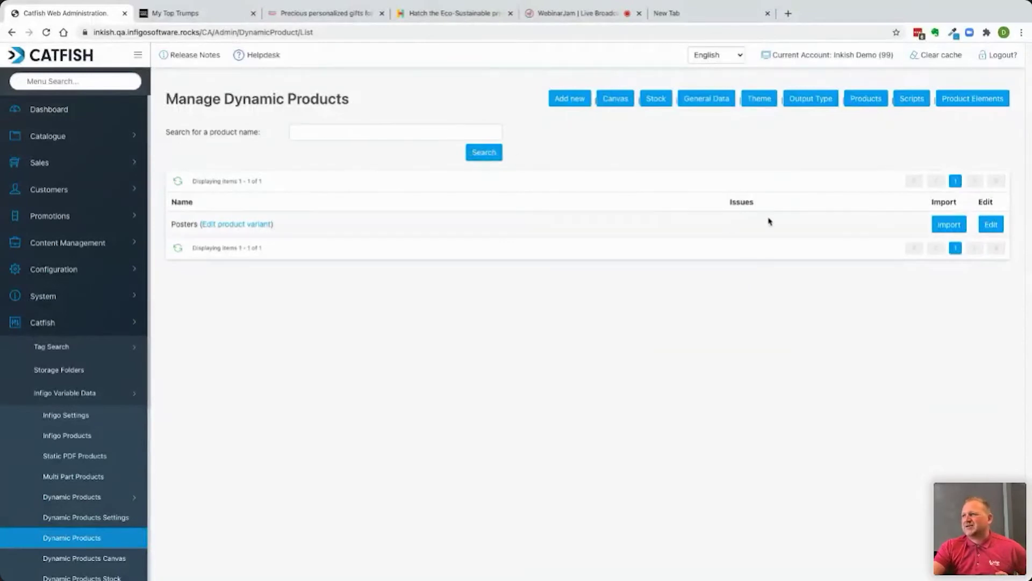
- Find Customer Management by searching the menu for "cus" and impersonate the Marketing customer who has the Approver role
click(111, 79)
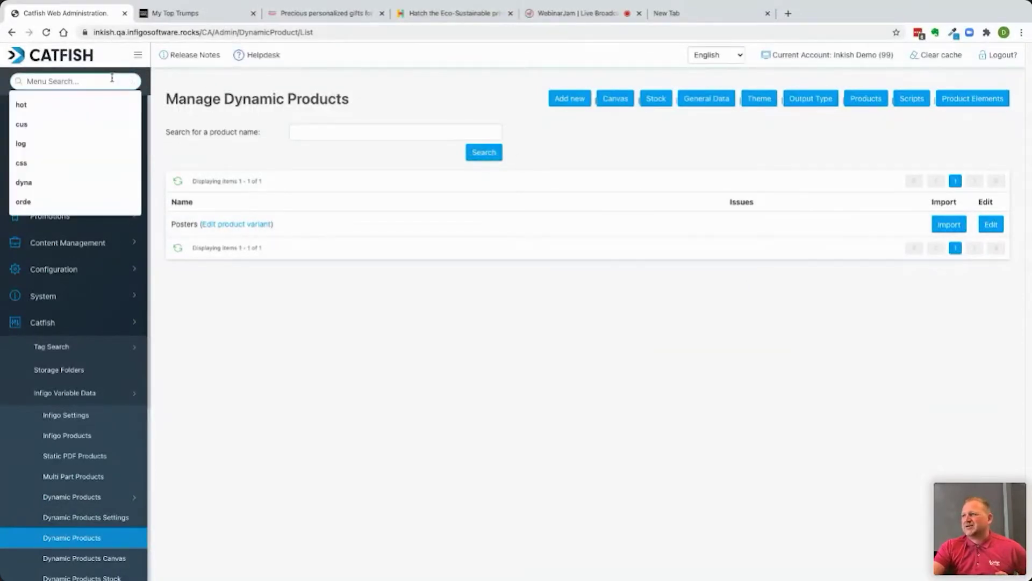
text(cus)
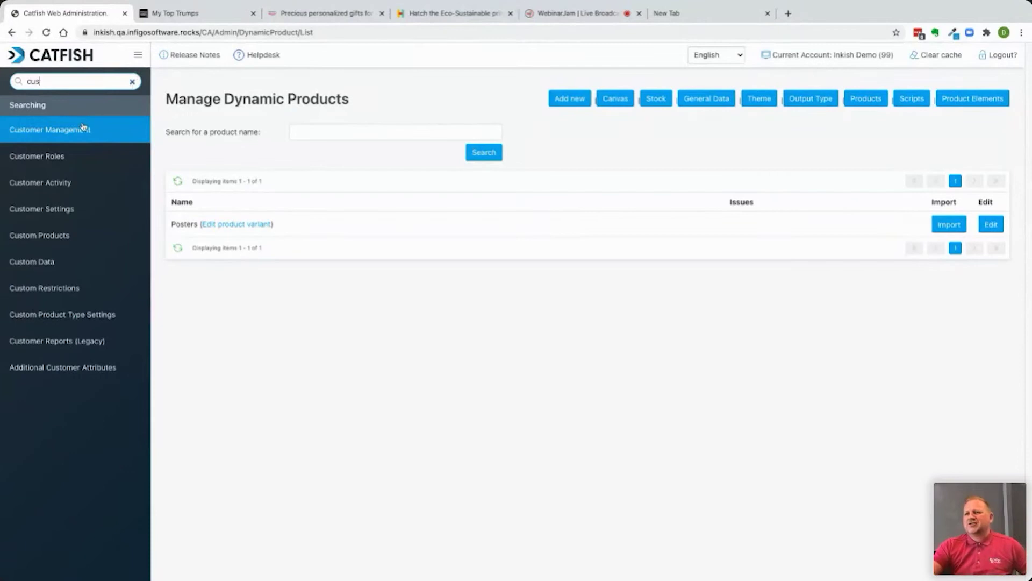
click(83, 129)
scroll(594, 352, down, 5)
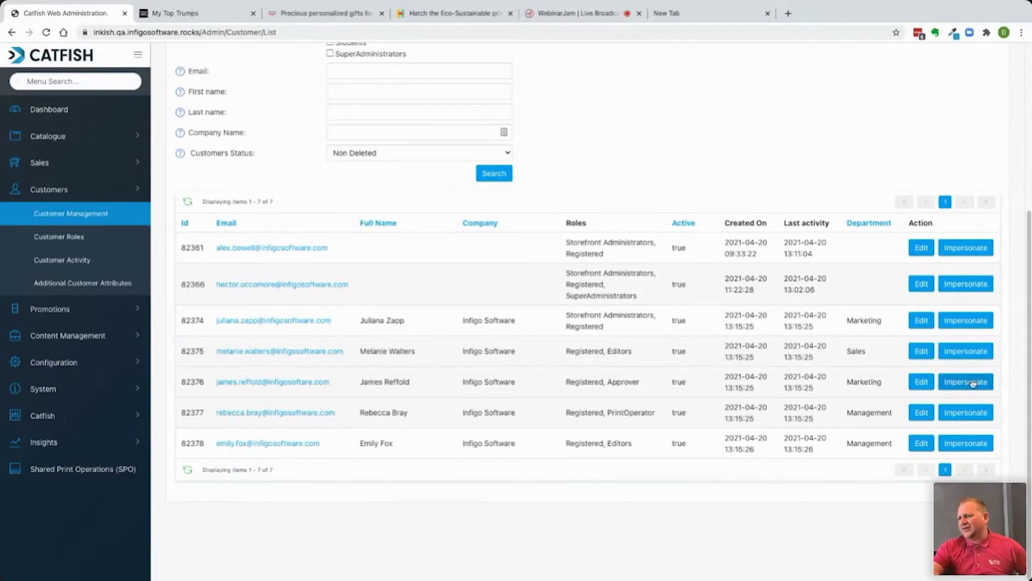
click(972, 382)
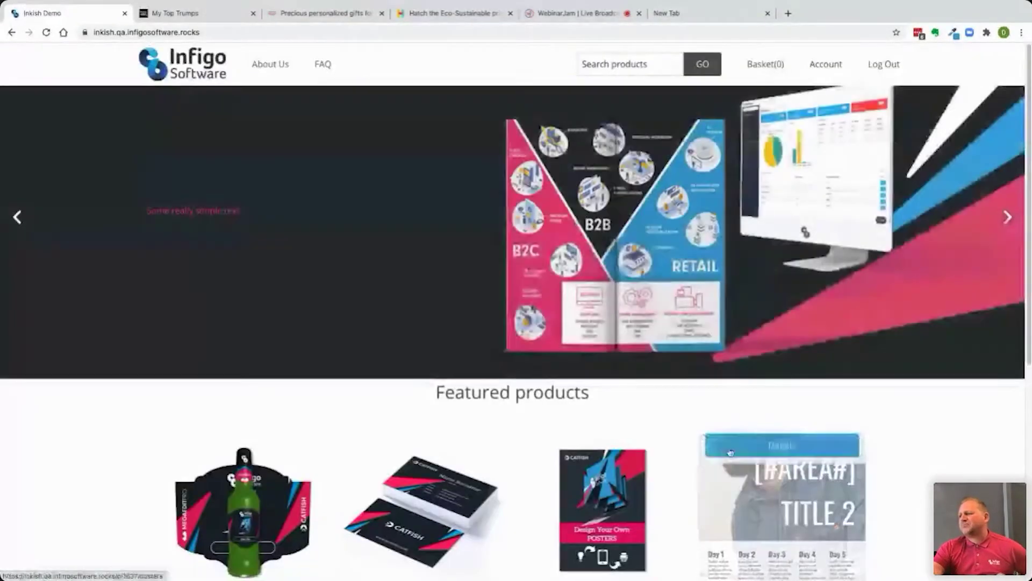
- Open the featured Posters product, set it to A4 and Single sided, and start personalising it
scroll(730, 452, down, 5)
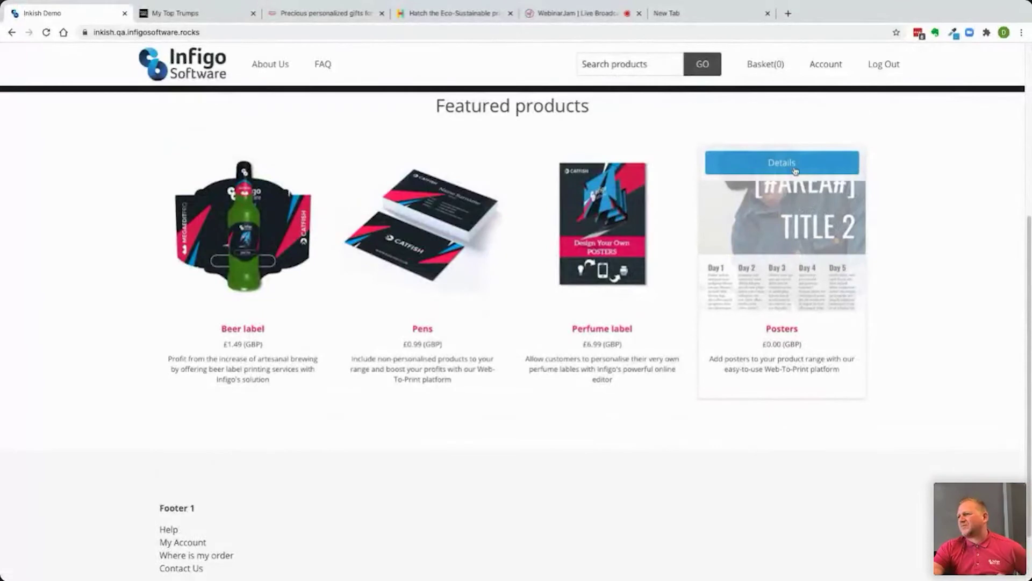
click(795, 171)
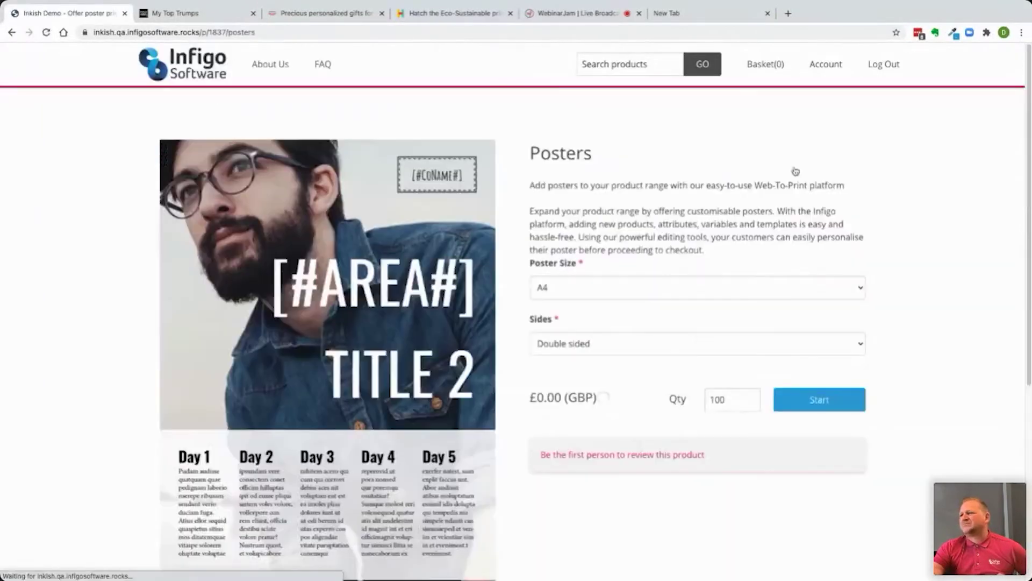
click(609, 284)
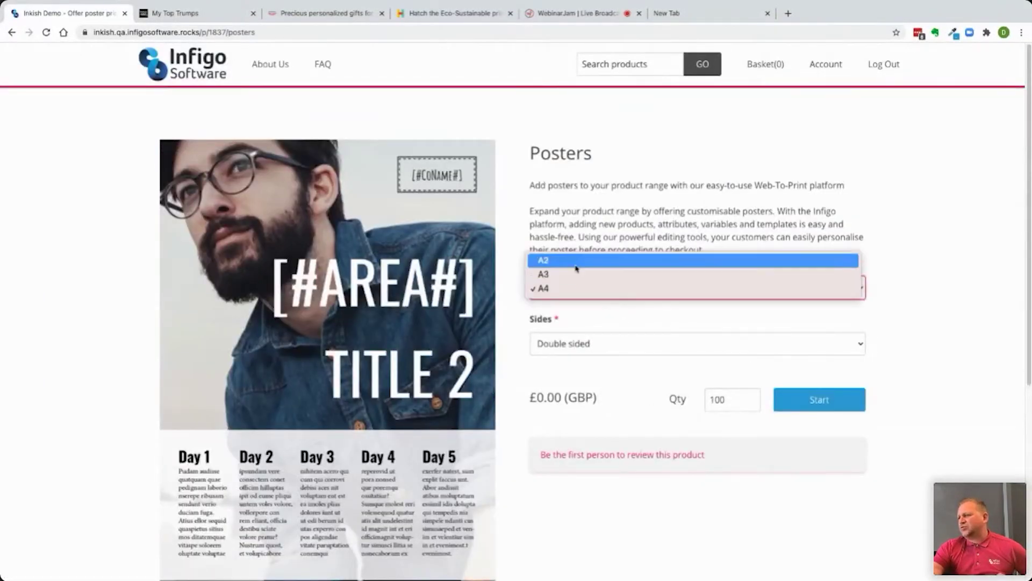
click(597, 275)
click(618, 347)
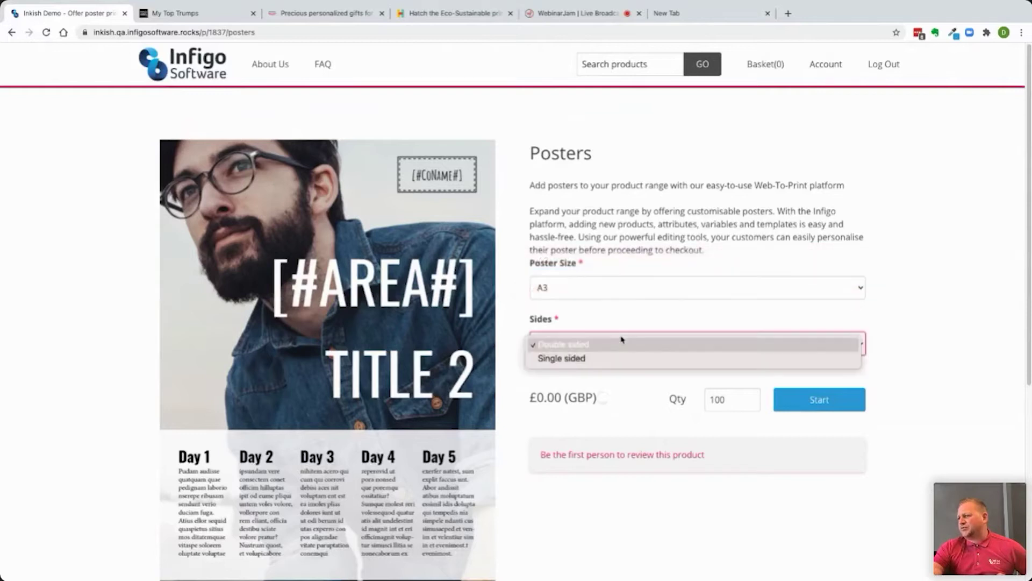
click(615, 359)
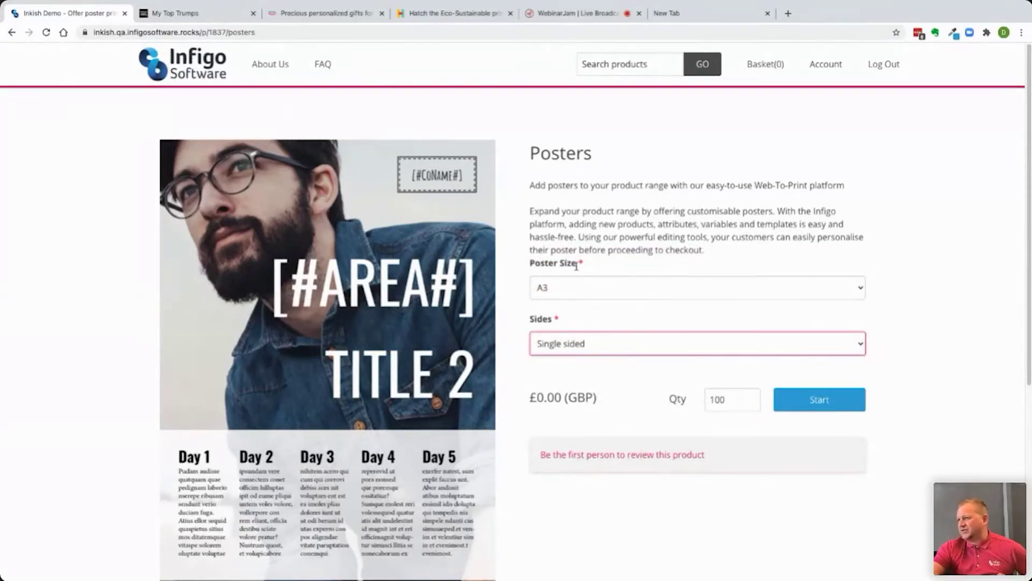
click(605, 293)
click(604, 299)
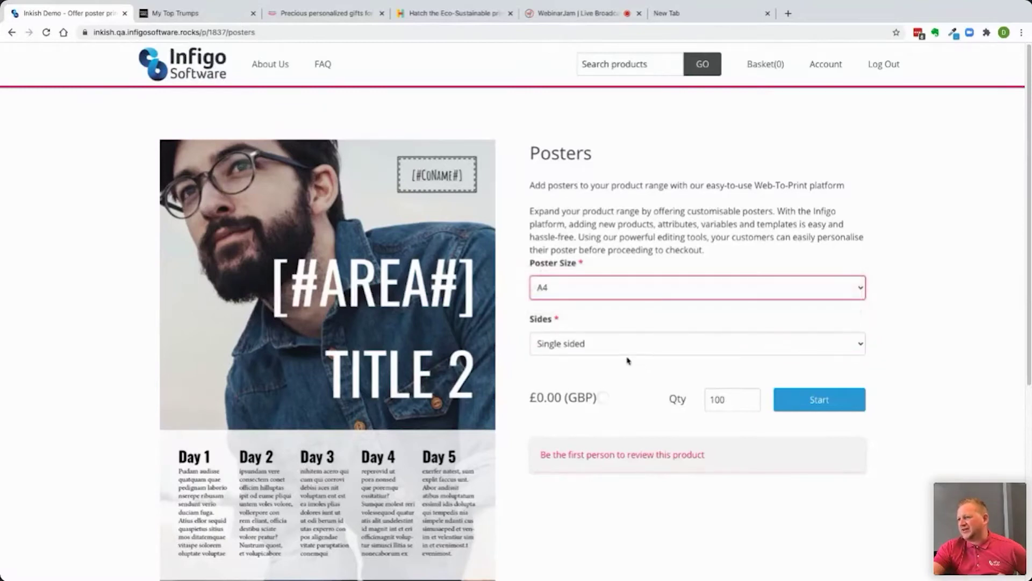
click(795, 401)
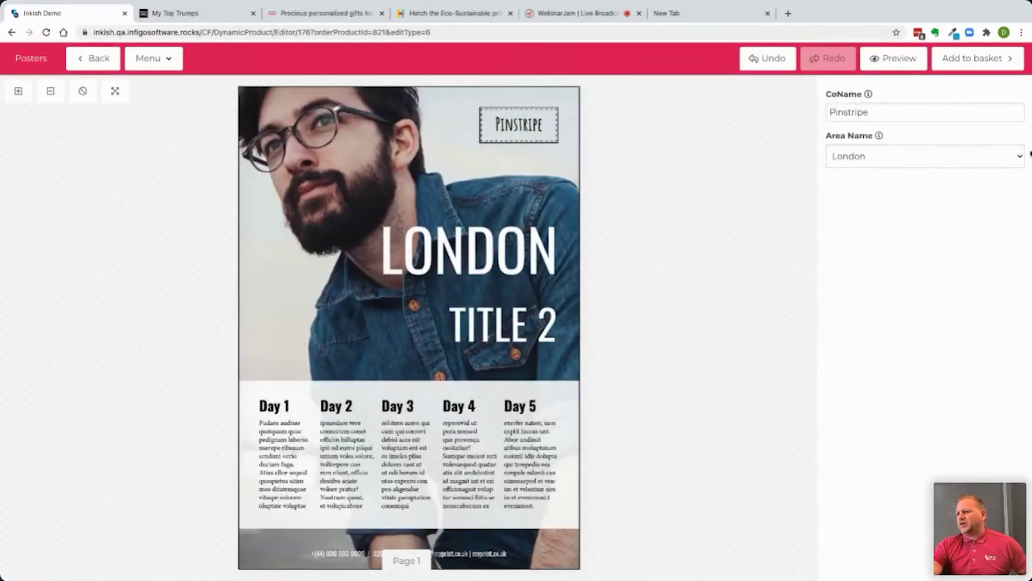
- Set the poster's CoName to "Inkish Demos are the best"
click(903, 110)
double_click(903, 110)
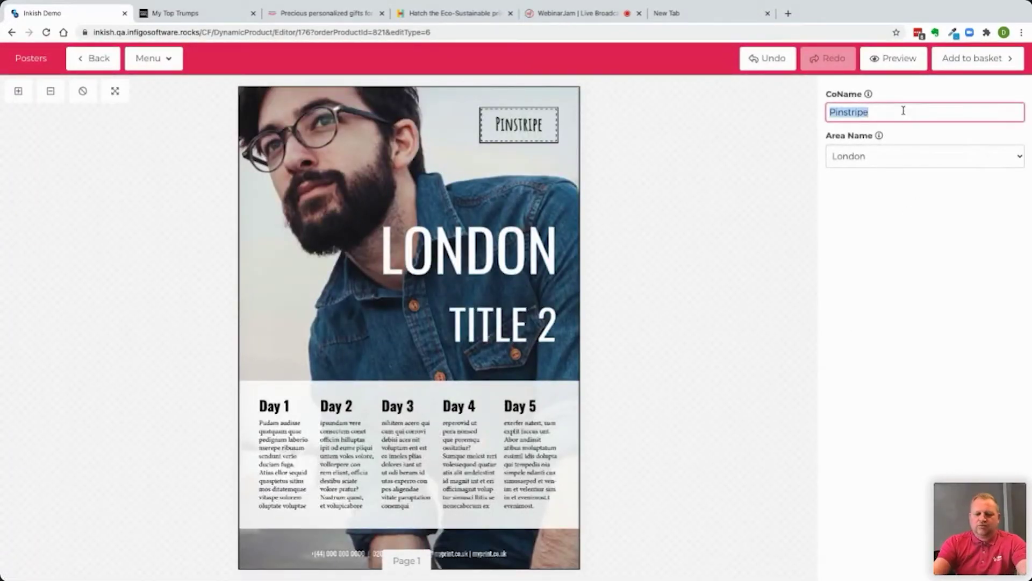
text(Inkish)
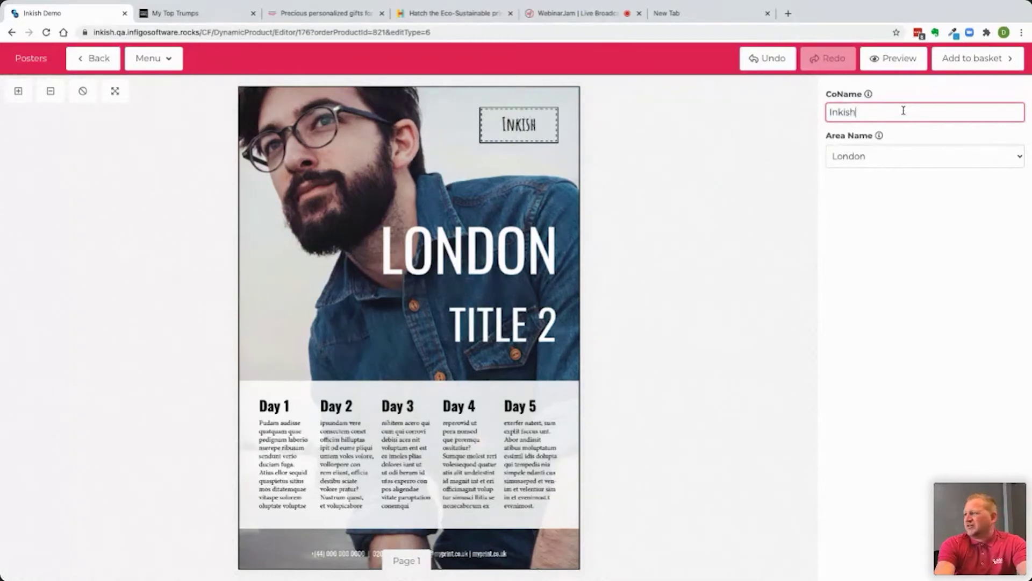
text( Demos)
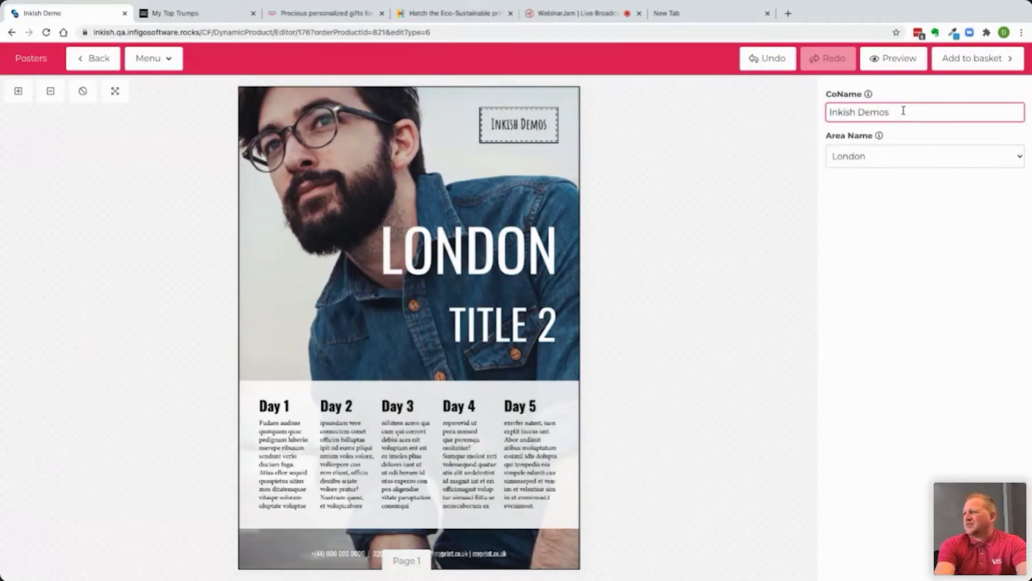
text( are the best)
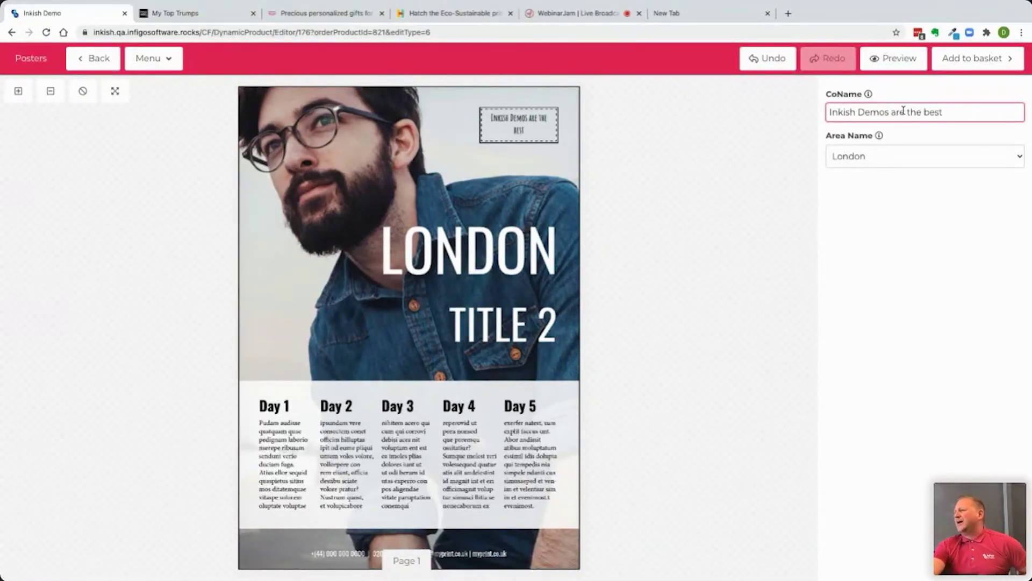
- Choose Glasgow as the poster's Area Name
click(883, 162)
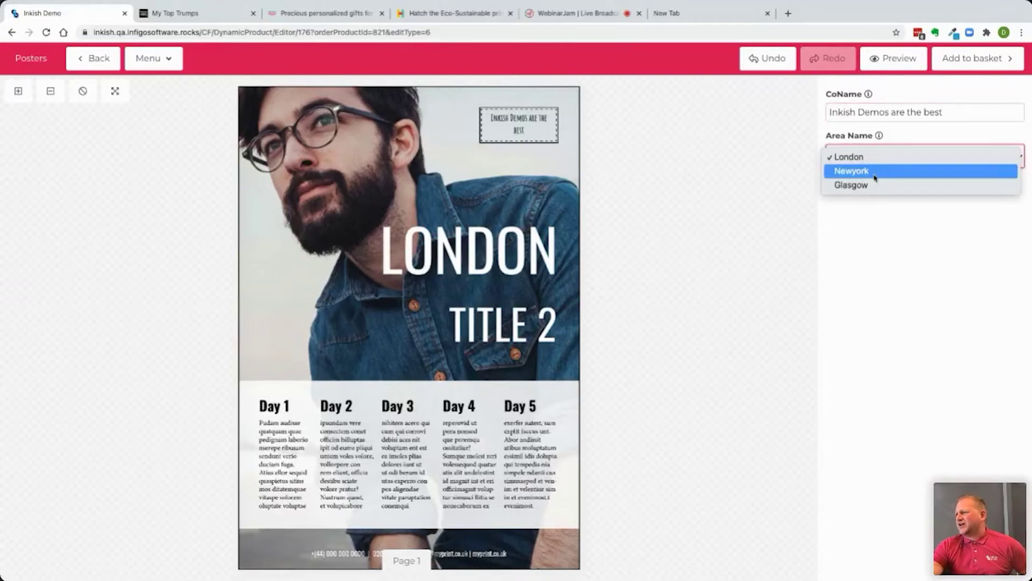
click(875, 172)
click(887, 164)
click(888, 170)
- Replace the TITLE 2 text on the poster with "HELLO EVERYONE IS THIS NOT COOL" and close the text options
click(518, 322)
drag(465, 321, 538, 314)
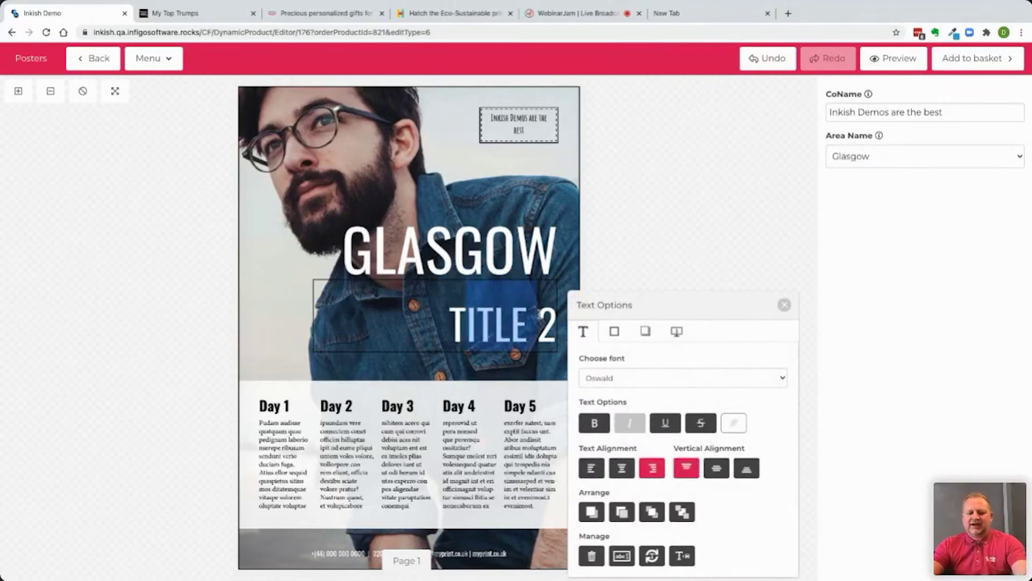
key(ctrl+a)
text(HELLO EVER)
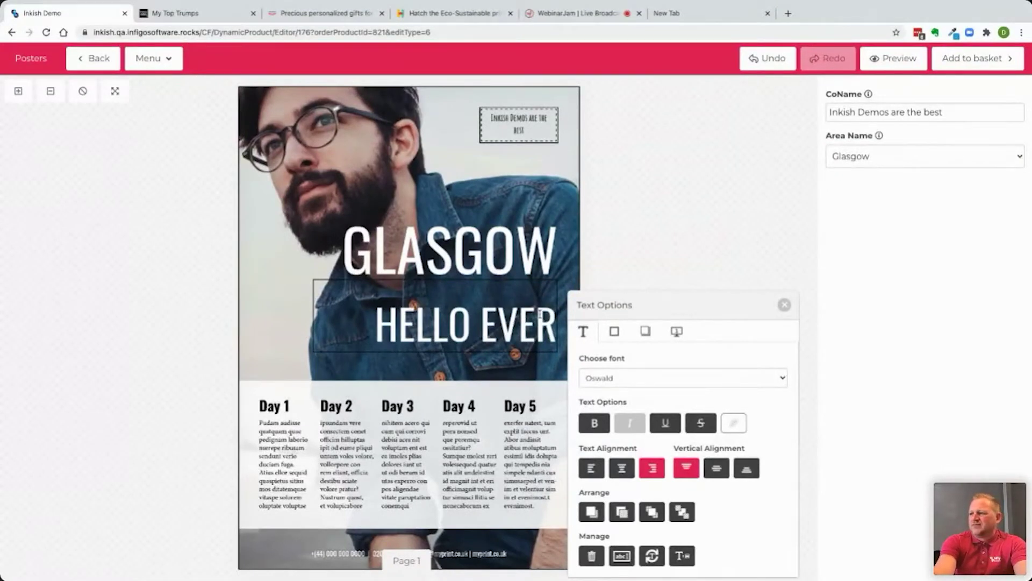
text(YONE IS THIS NOT COOLOR W)
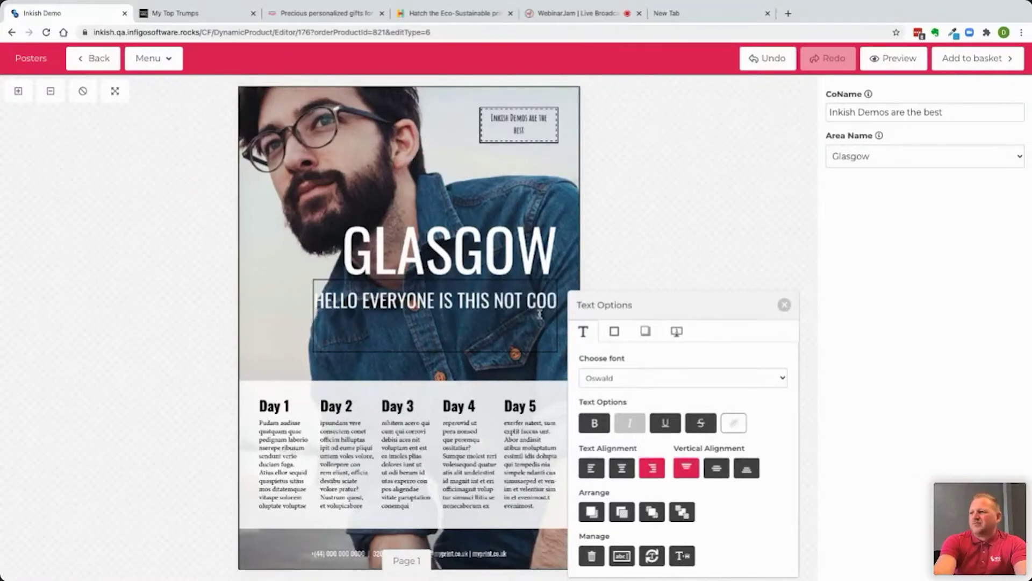
key(BackSpace)
key(BackSpace)
key(BackSpace)
key(BackSpace)
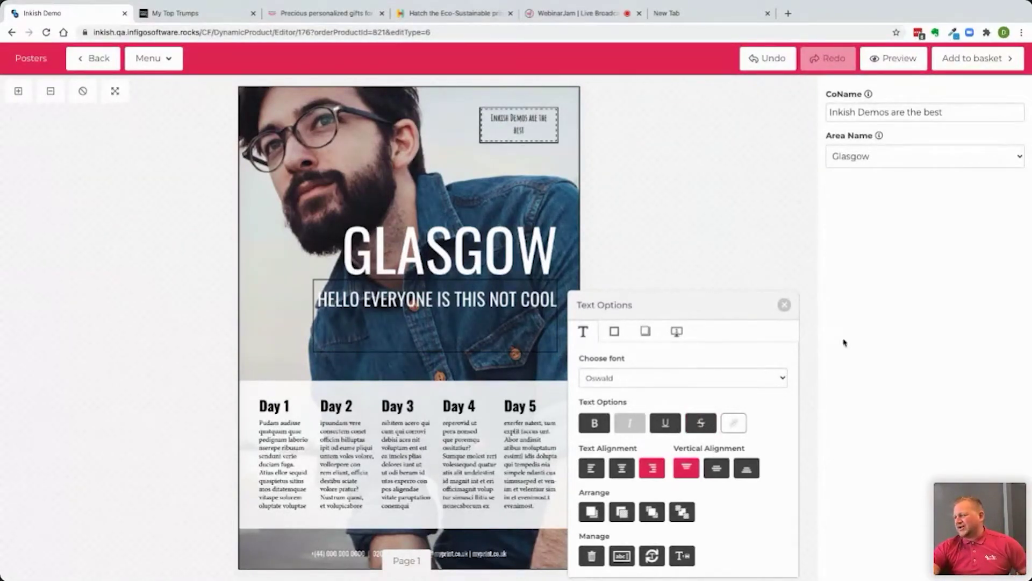
click(785, 305)
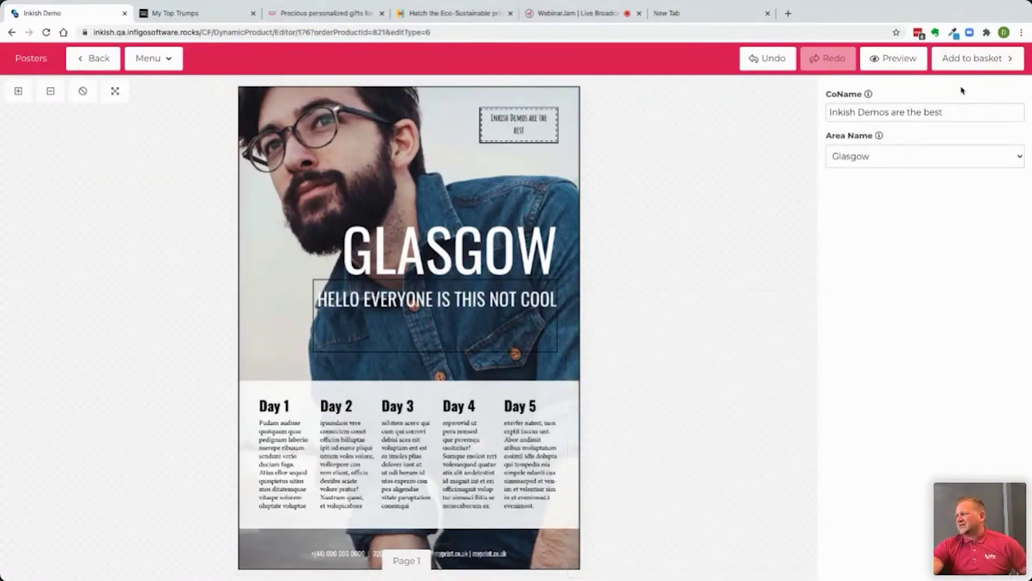
- Add the personalised poster to the basket and proceed to checkout
click(971, 58)
click(446, 388)
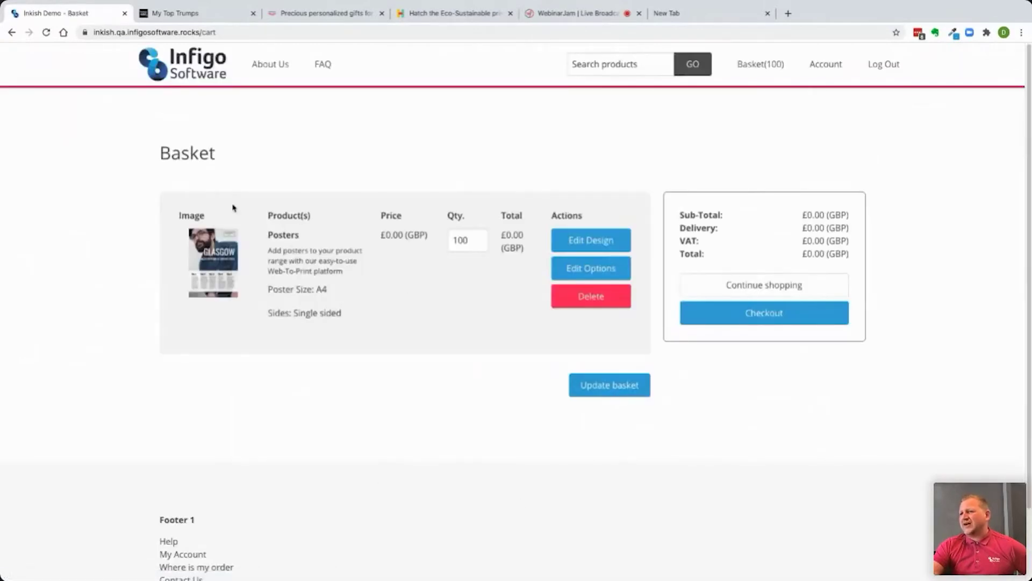
click(770, 323)
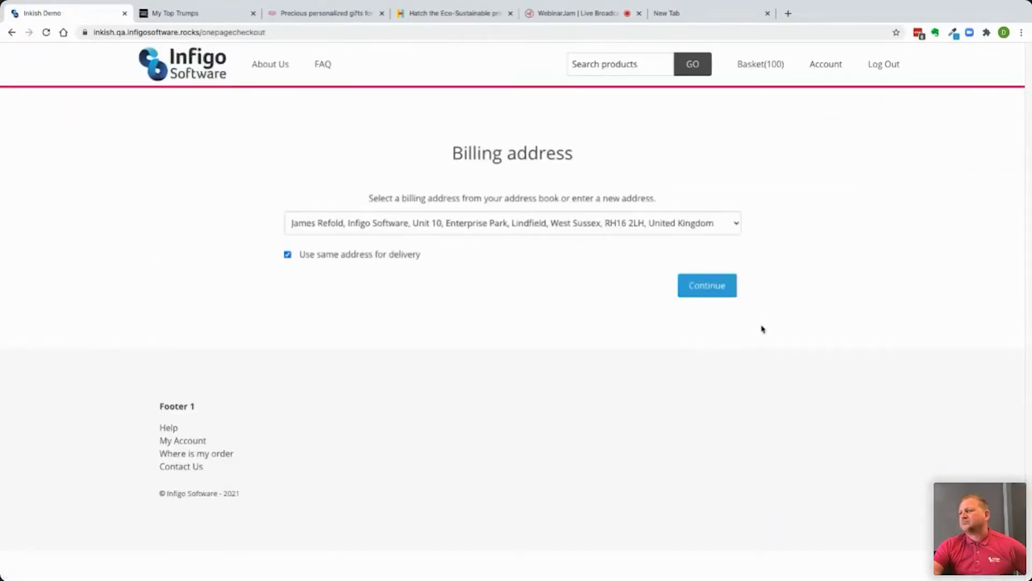
- Keep the preselected billing address, use it for delivery as well, and continue the checkout
click(513, 223)
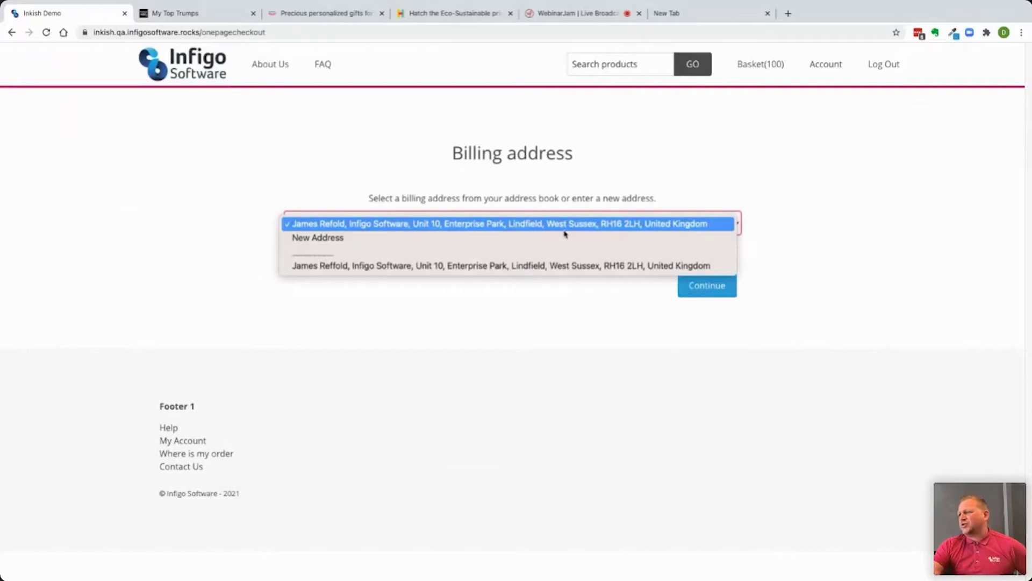
click(507, 228)
click(707, 286)
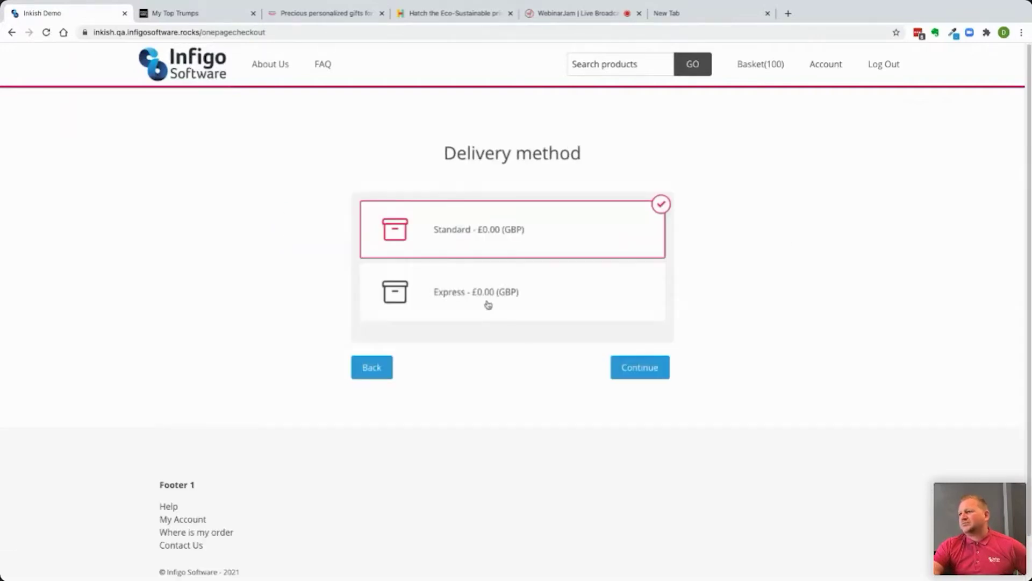
- Select Standard as the delivery method and confirm the poster order
click(488, 304)
click(523, 252)
click(530, 304)
click(554, 254)
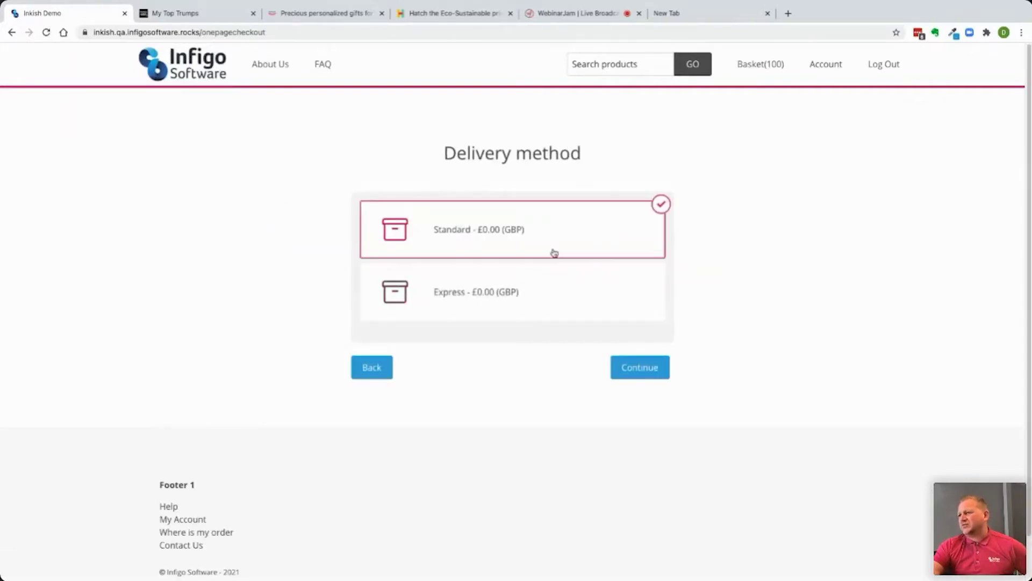
click(645, 368)
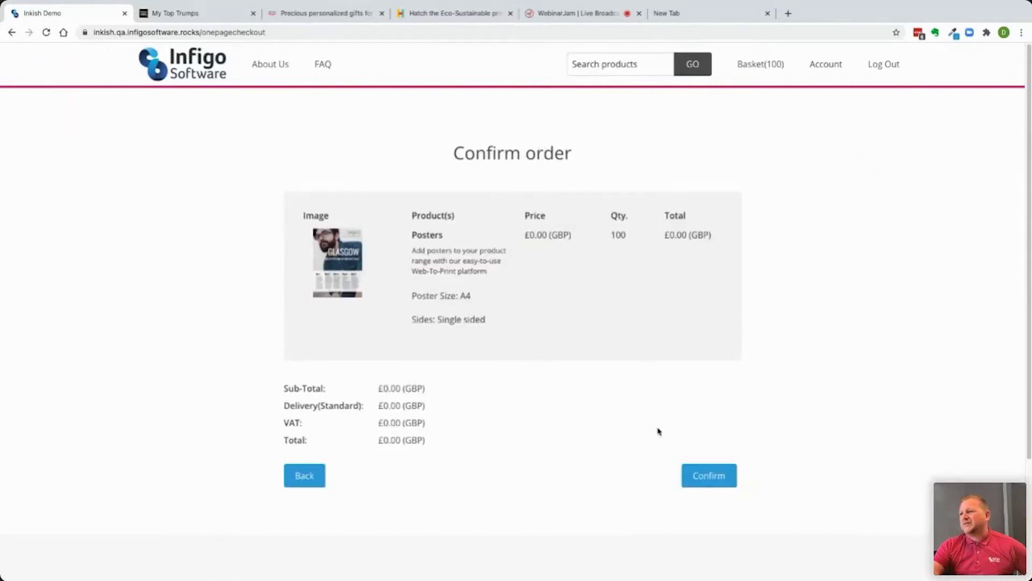
click(691, 475)
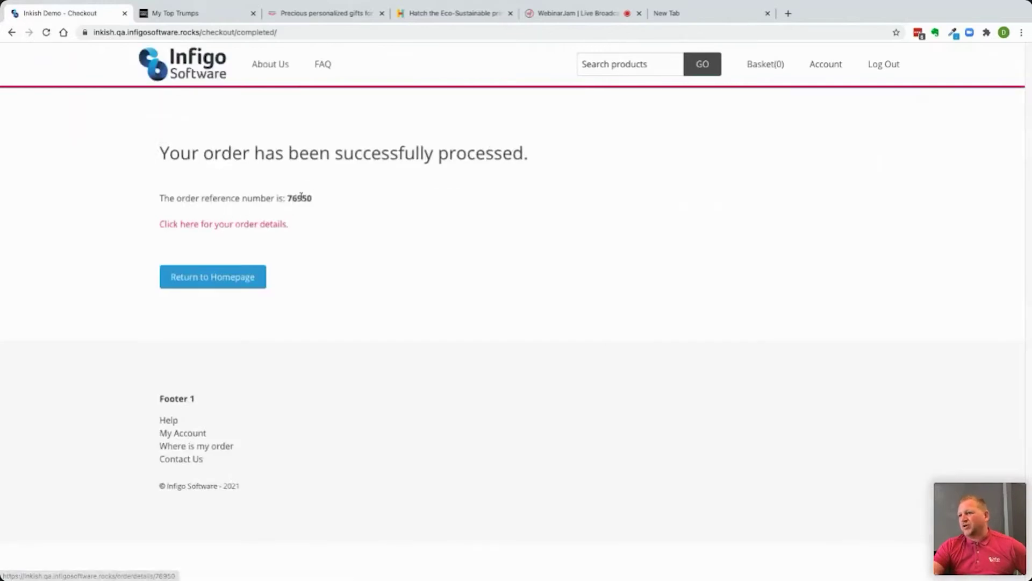
- Open the placed order's details and review its status, addresses, delivery option, product and totals
drag(316, 202, 279, 196)
click(201, 227)
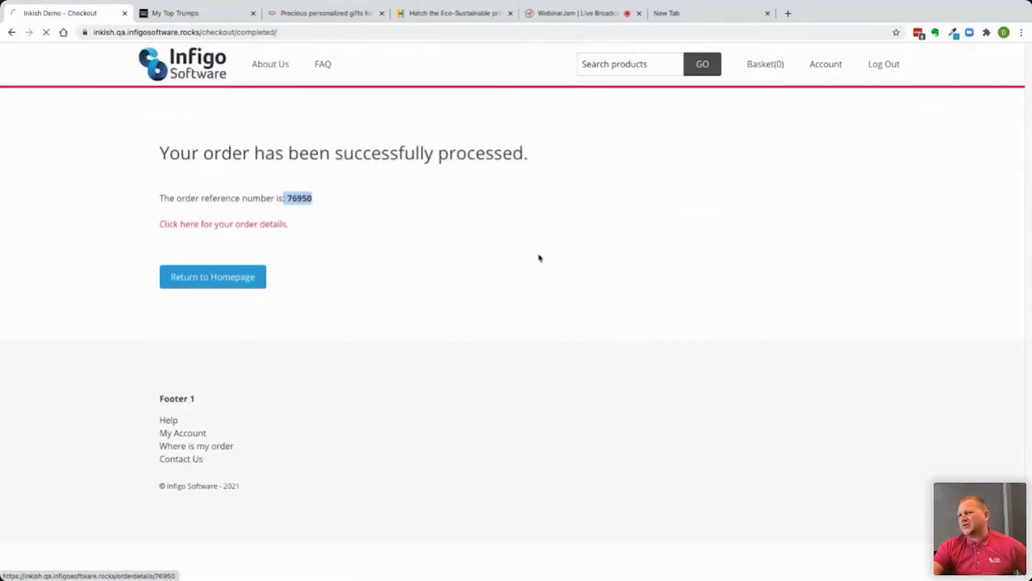
scroll(651, 306, down, 5)
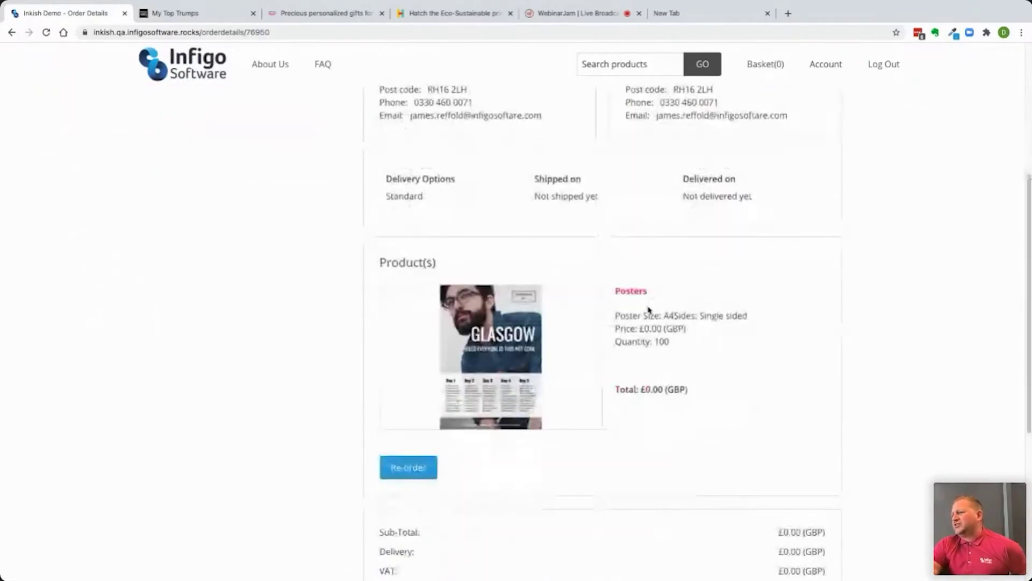
scroll(648, 307, down, 5)
scroll(648, 307, up, 10)
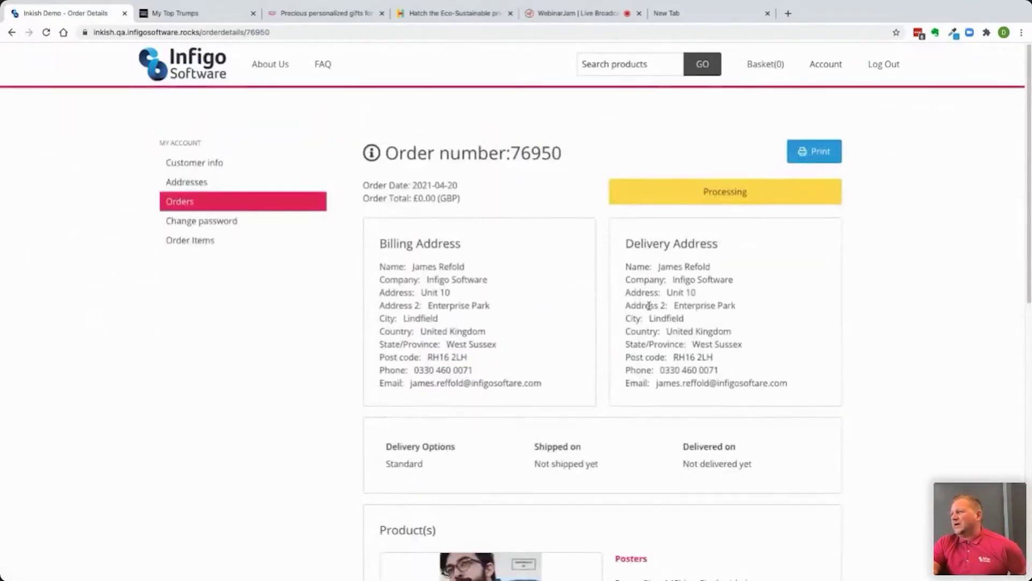
scroll(649, 306, down, 10)
scroll(650, 310, up, 8)
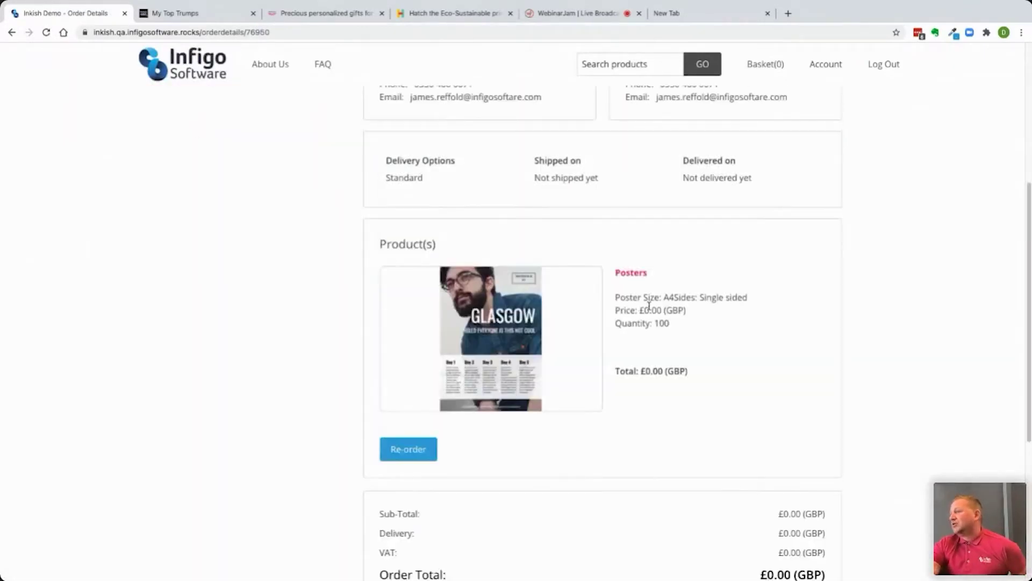
scroll(651, 309, up, 2)
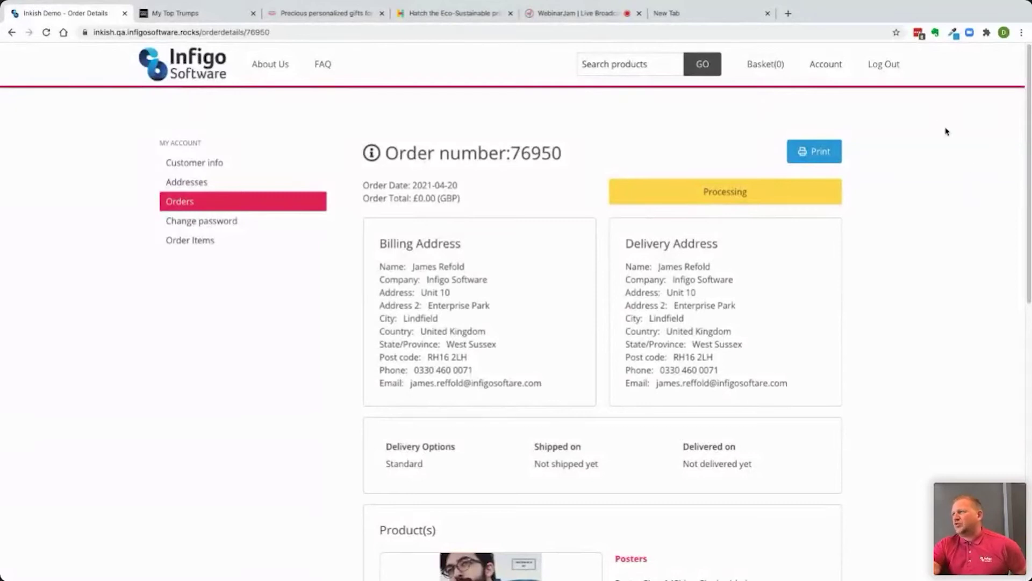
- Log out of the impersonated customer's storefront session to return to the Catfish administration
right_click(886, 65)
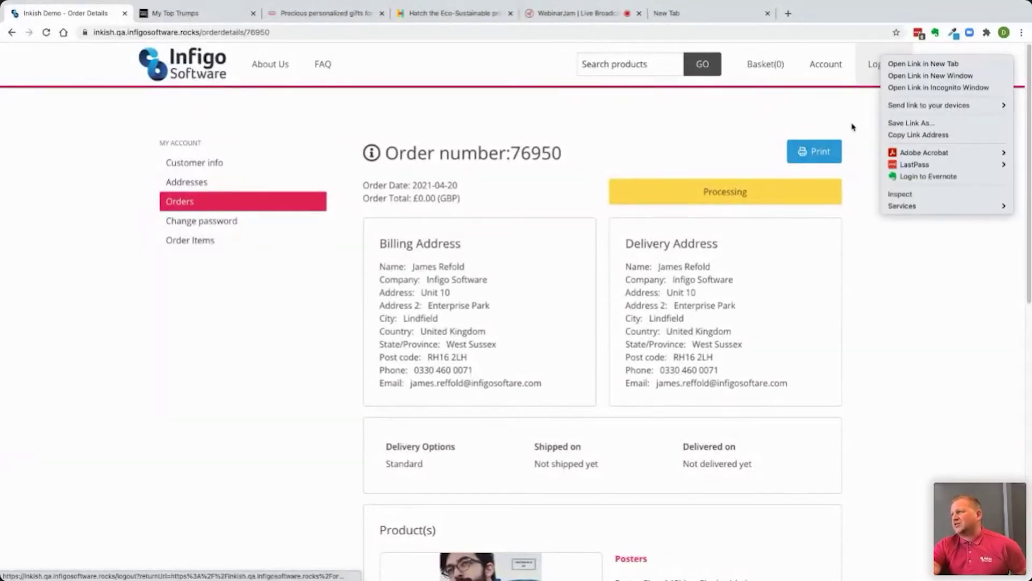
click(875, 65)
click(891, 68)
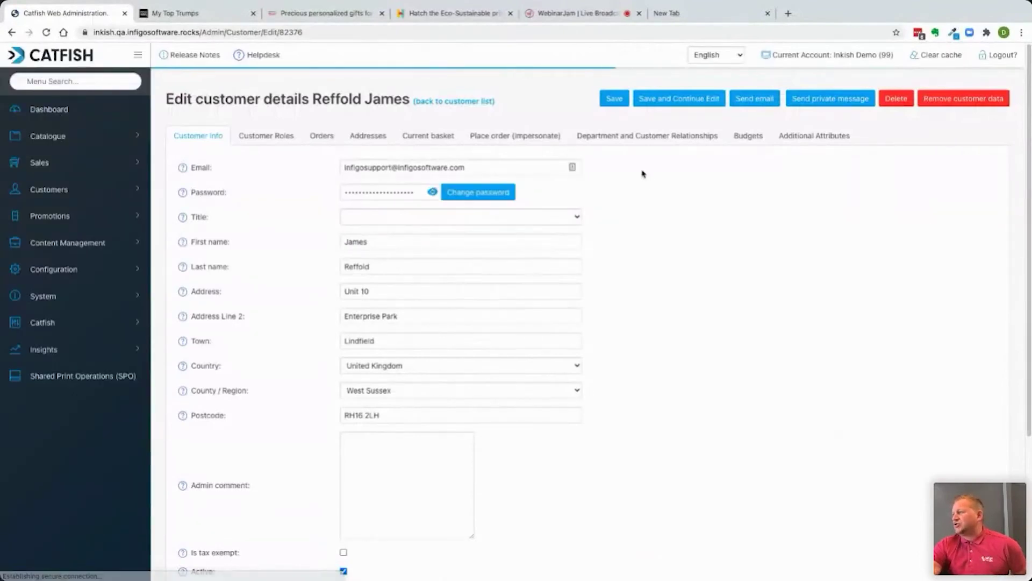
- Search the administration menu for "cu" and open Customer Management
click(95, 81)
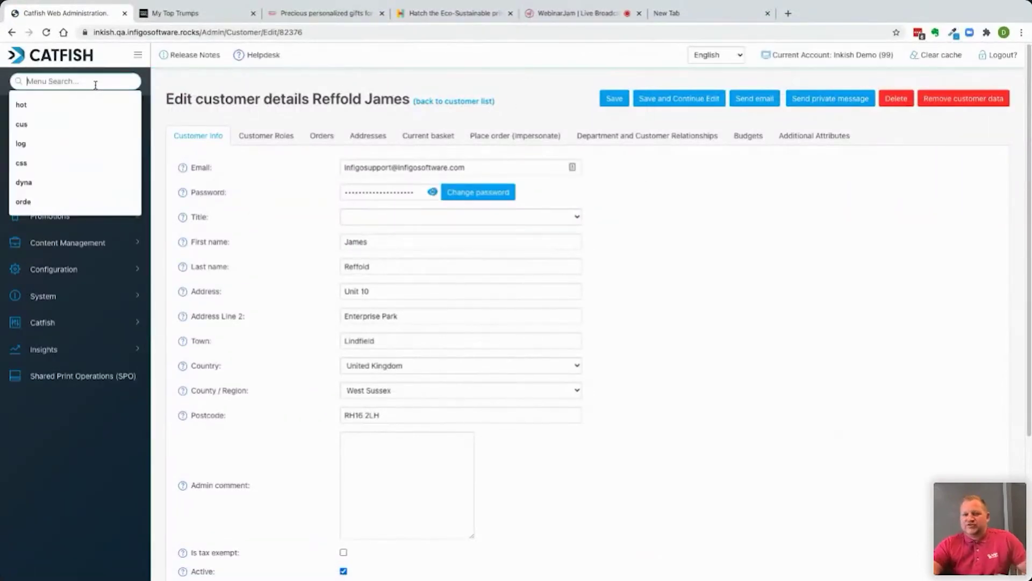
text(po)
key(BackSpace)
key(BackSpace)
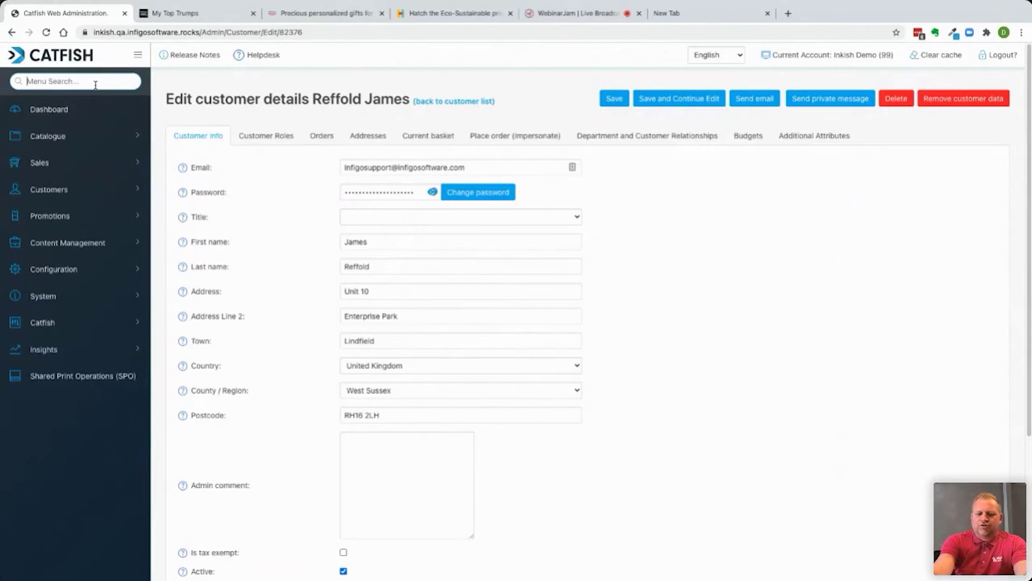
text(cu)
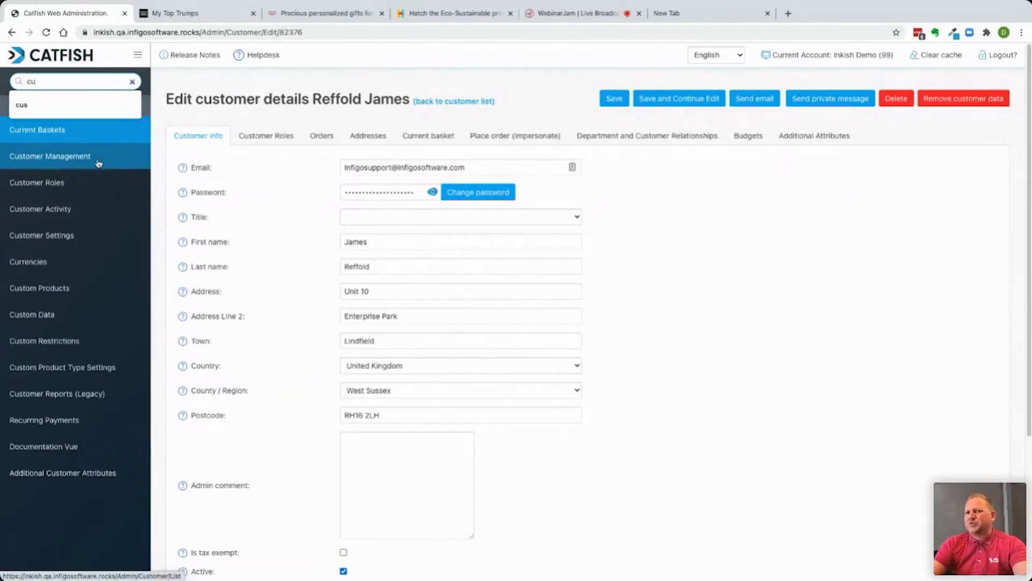
click(99, 162)
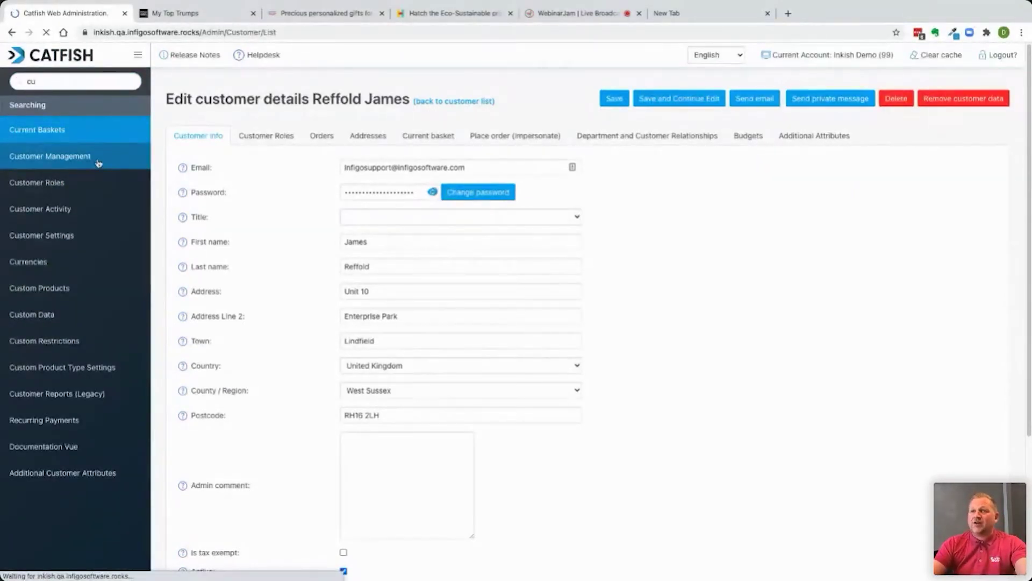
- Search the administration menu for "pro", open Product Management and expand the Posters product to list its variant
click(70, 82)
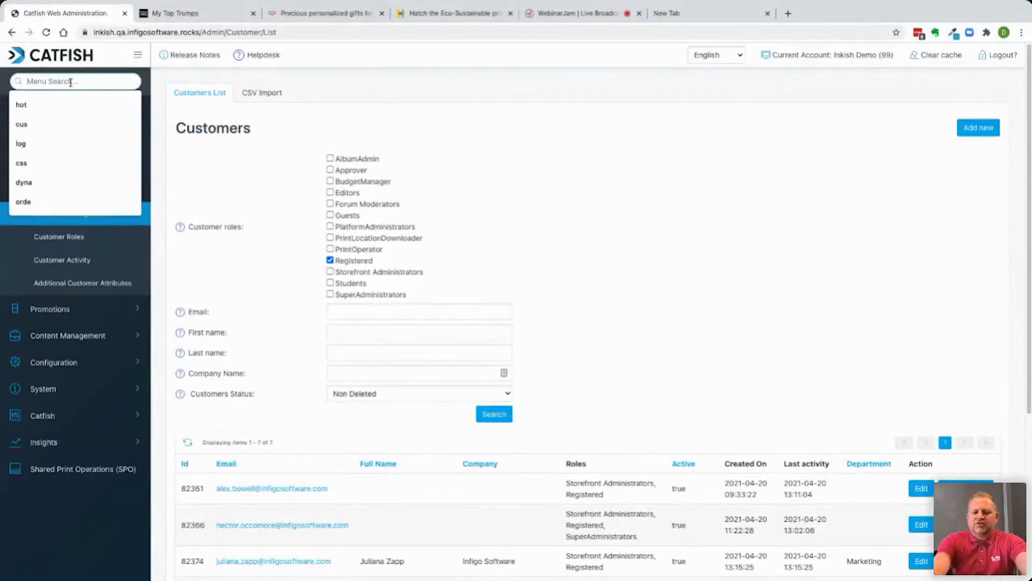
text(pro)
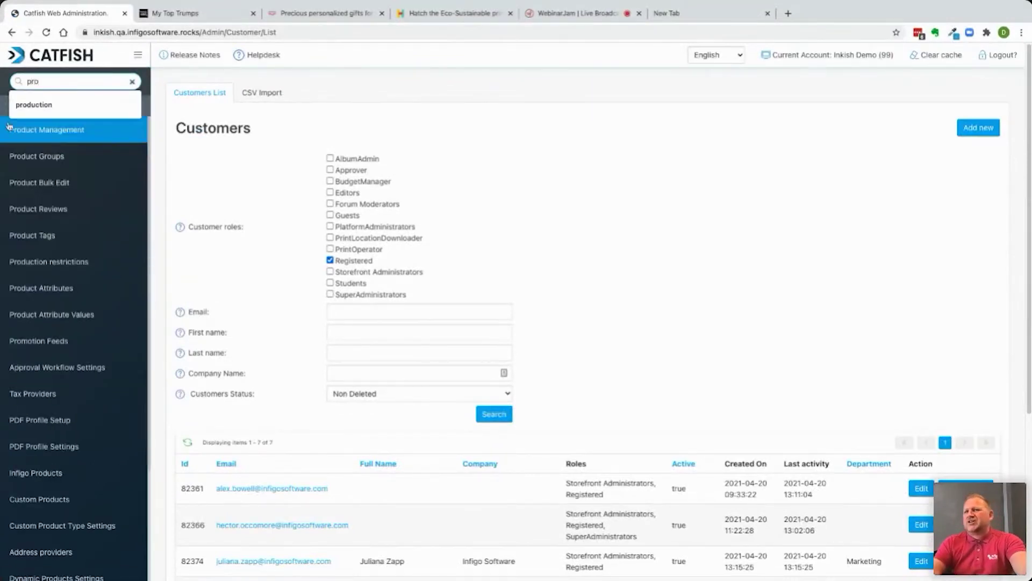
click(19, 133)
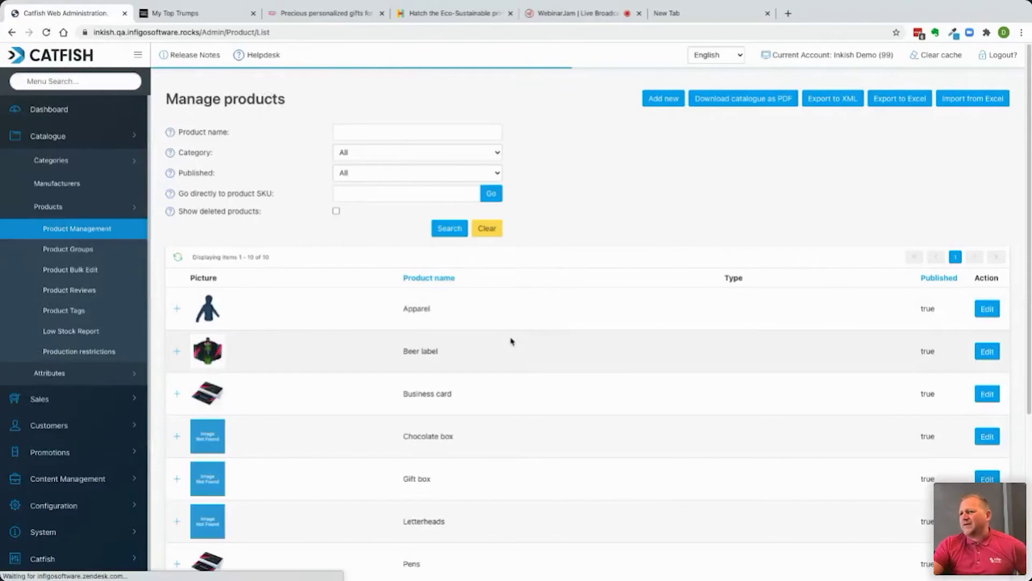
scroll(517, 394, down, 5)
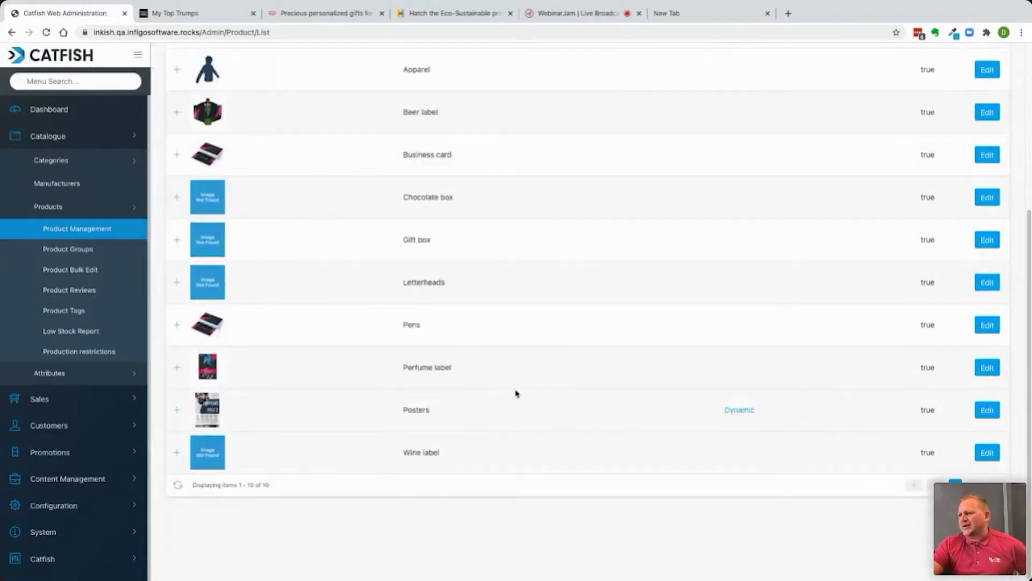
click(176, 410)
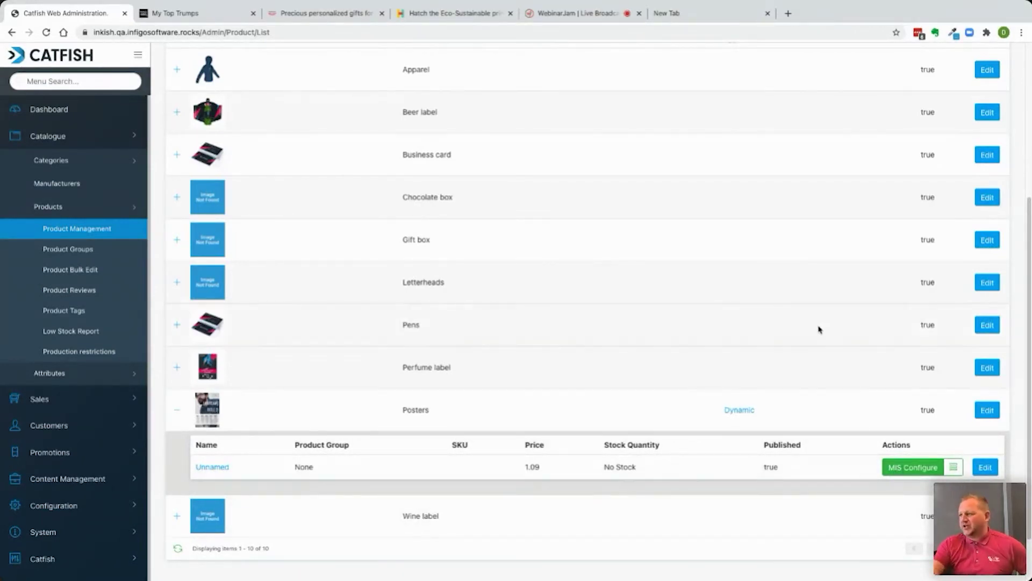
- Open the MIS configuration of the Posters variant and check its MIS plugin and external ID settings
click(906, 468)
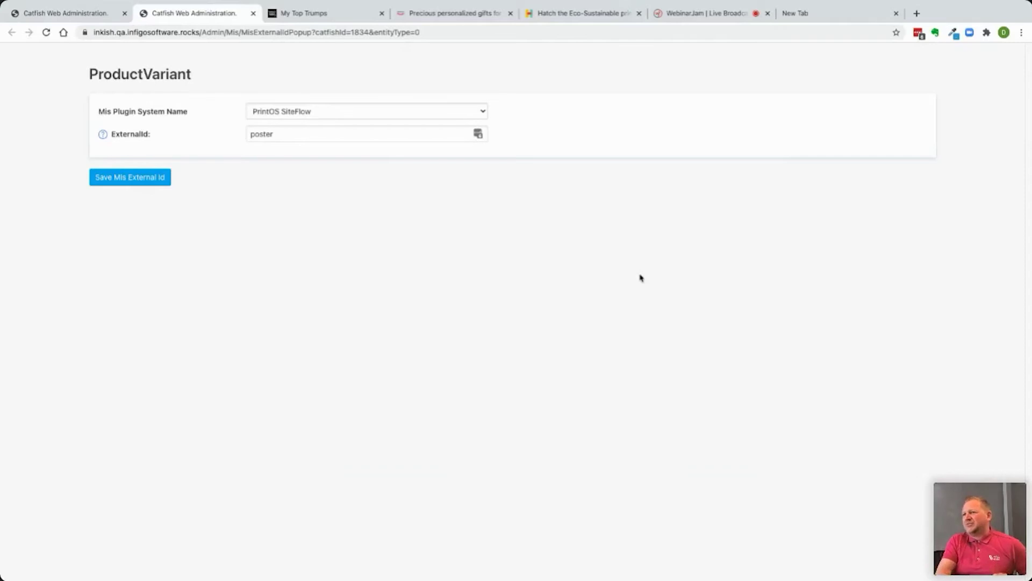
click(270, 139)
click(317, 113)
click(320, 138)
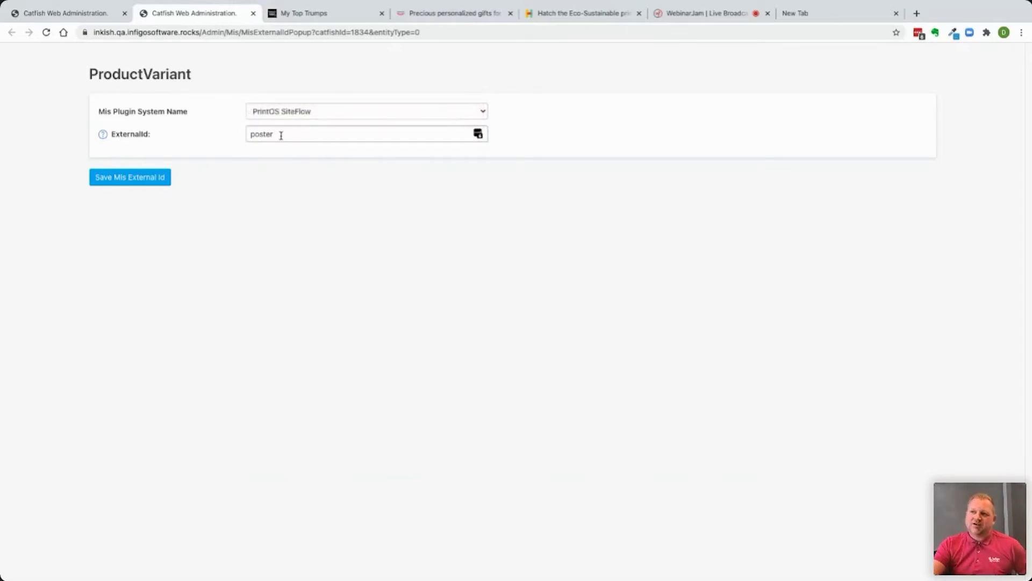
- Return to the product administration page and open the dynamic products list in Shared Print Operations (SPO)
click(70, 12)
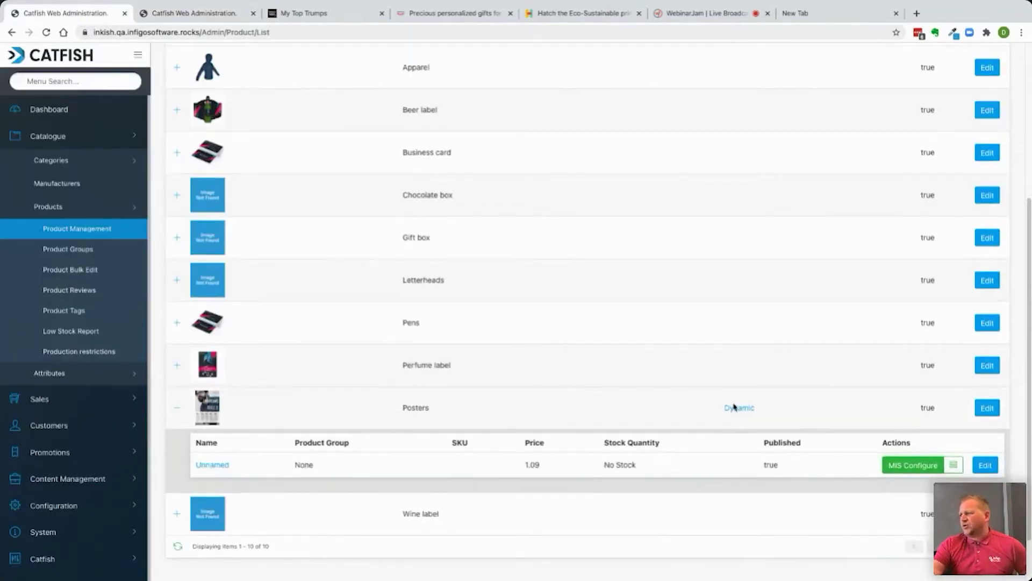
scroll(737, 407, down, 2)
key(F5)
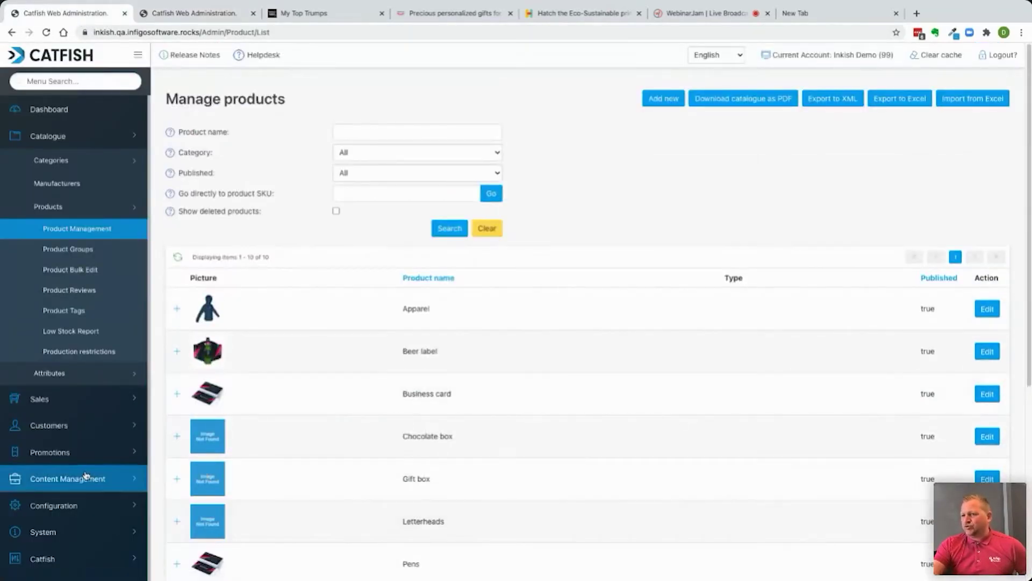
scroll(83, 477, down, 1)
click(81, 566)
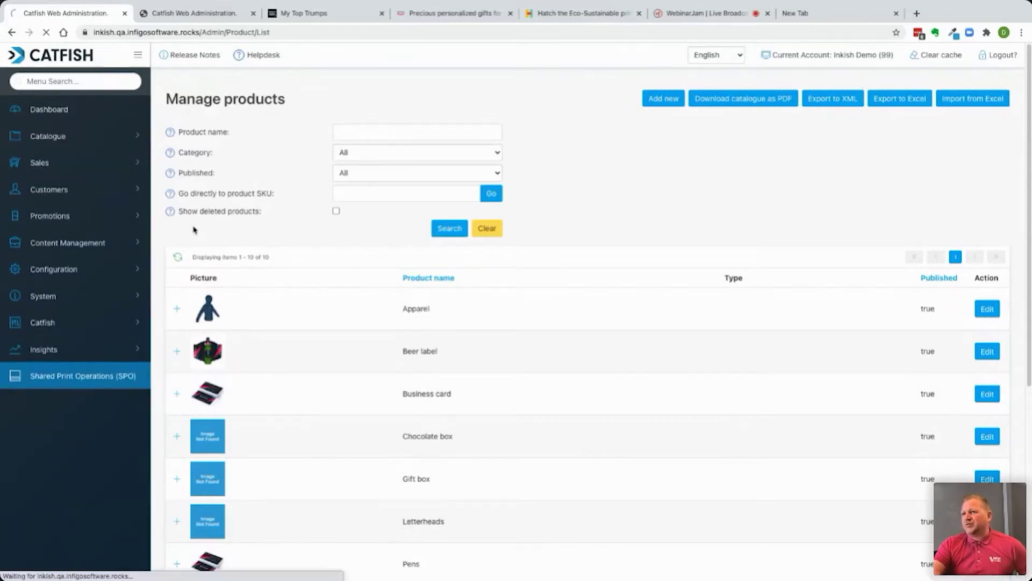
click(337, 133)
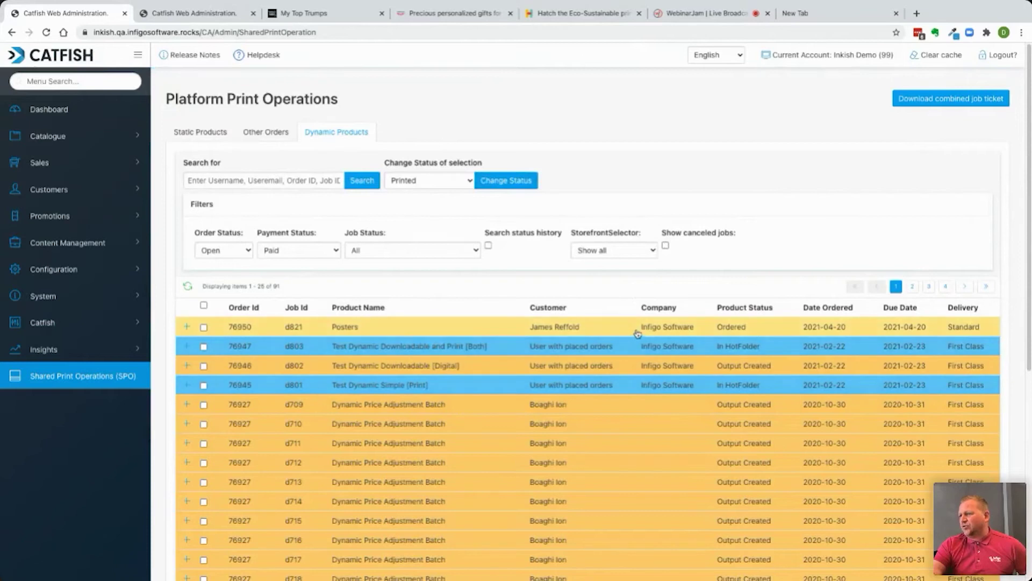
- Expand the newly ordered Posters job and examine its addresses, product, shipping, downloads, hot folder, status and MIS sections
click(638, 333)
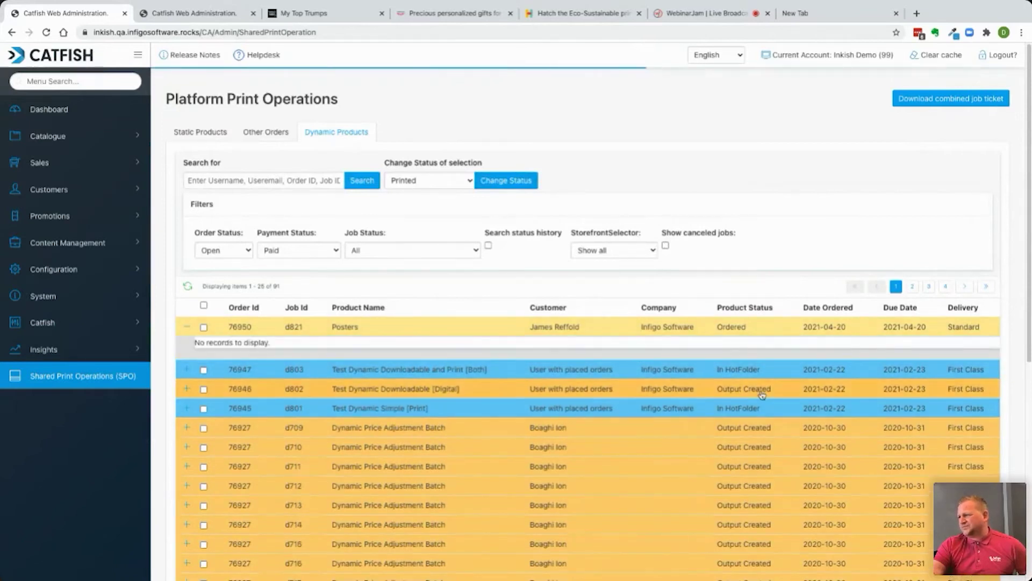
scroll(745, 421, down, 4)
scroll(740, 422, down, 8)
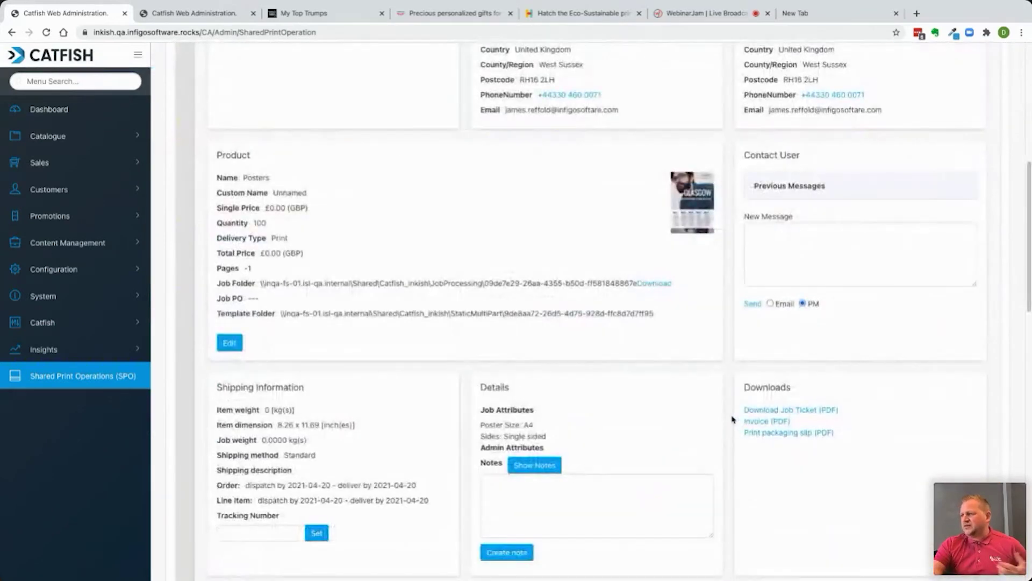
scroll(732, 419, down, 10)
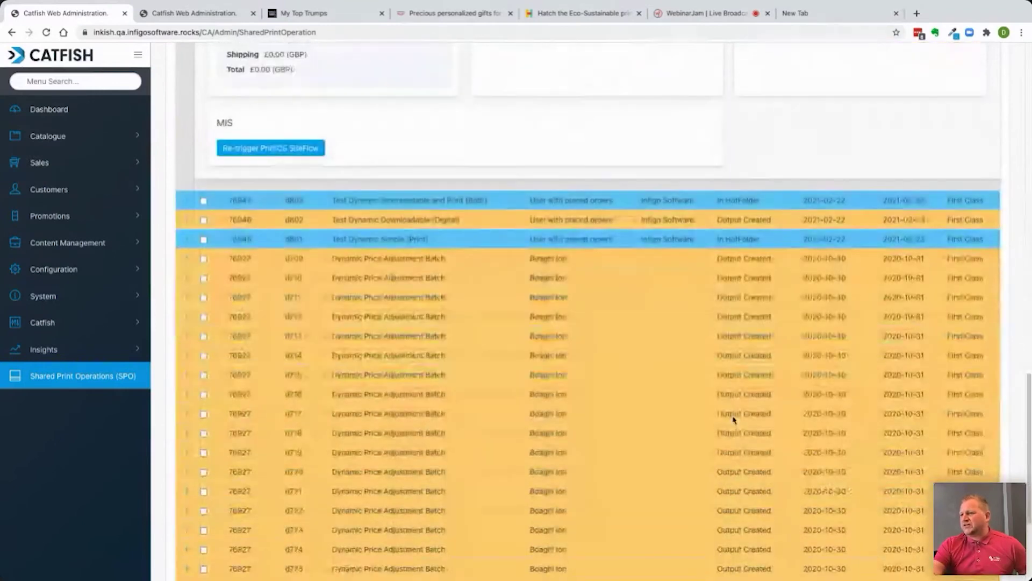
scroll(352, 313, up, 3)
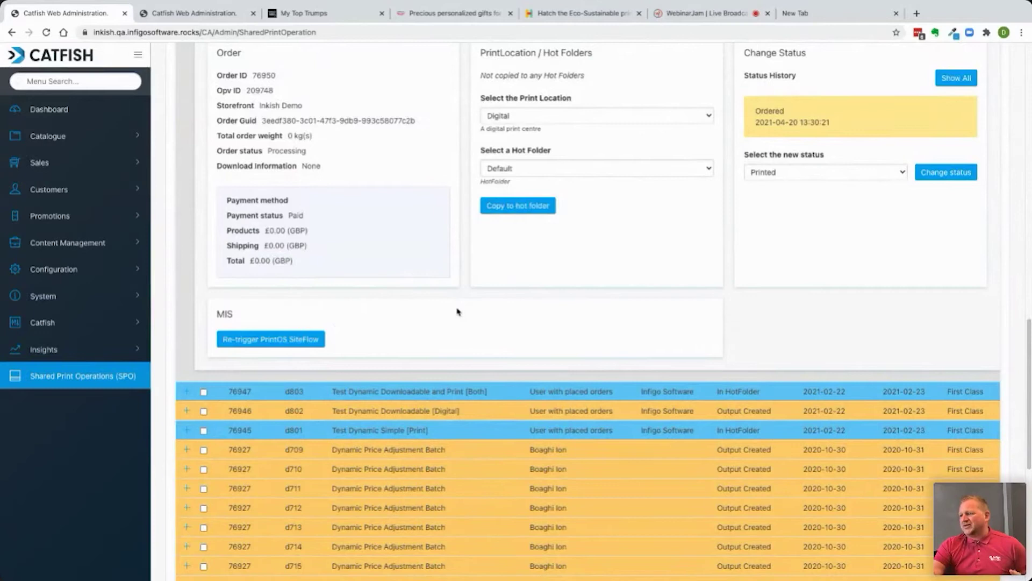
scroll(453, 320, up, 1)
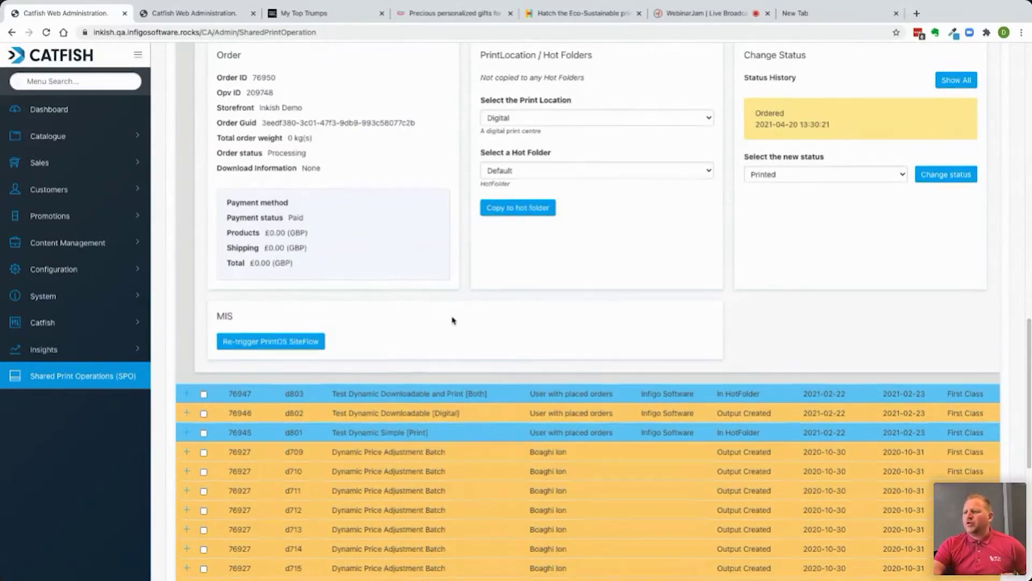
scroll(453, 320, up, 10)
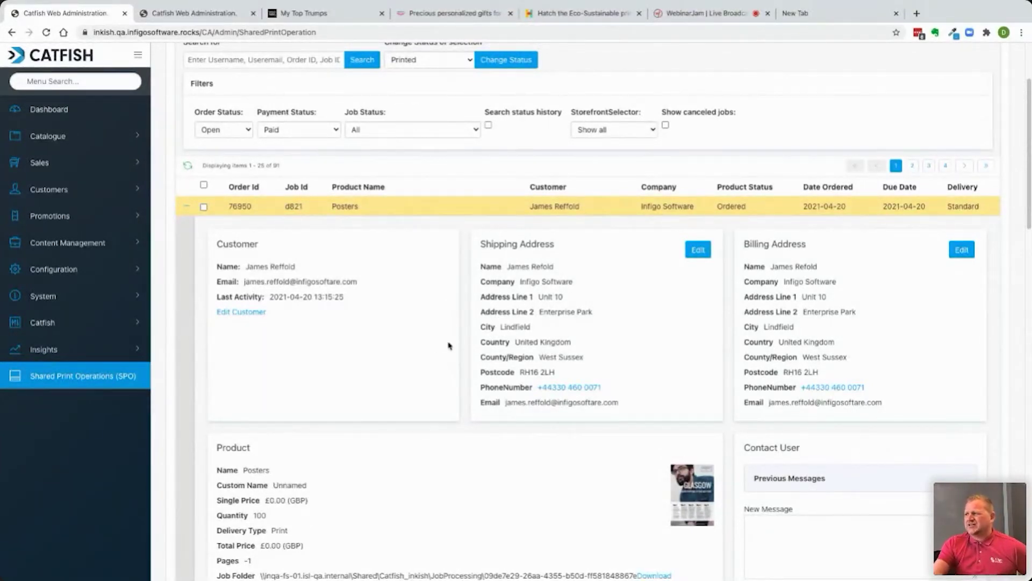
scroll(459, 348, up, 3)
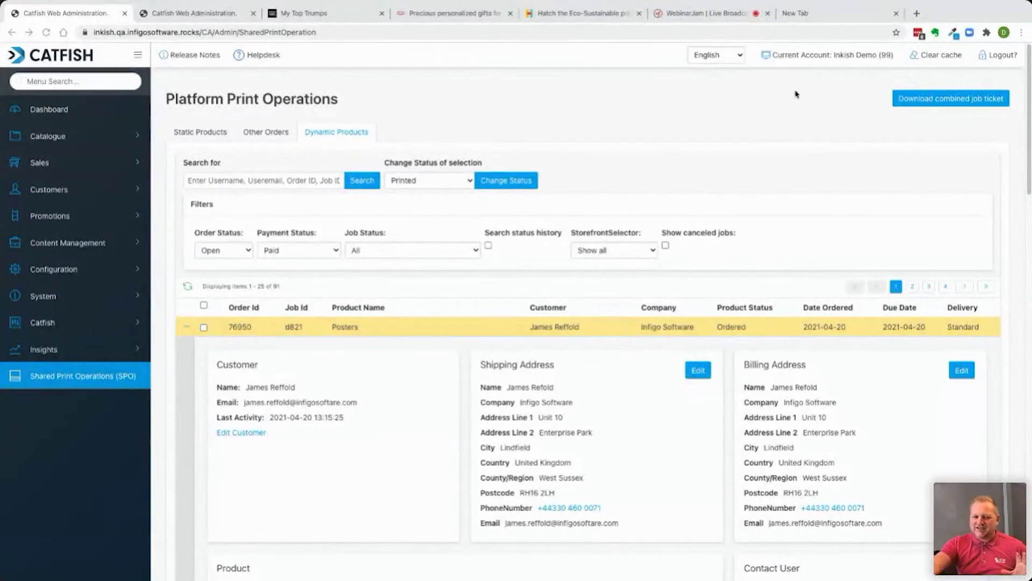
- Switch to the WebinarJam live broadcast and stop sharing the screen
click(689, 17)
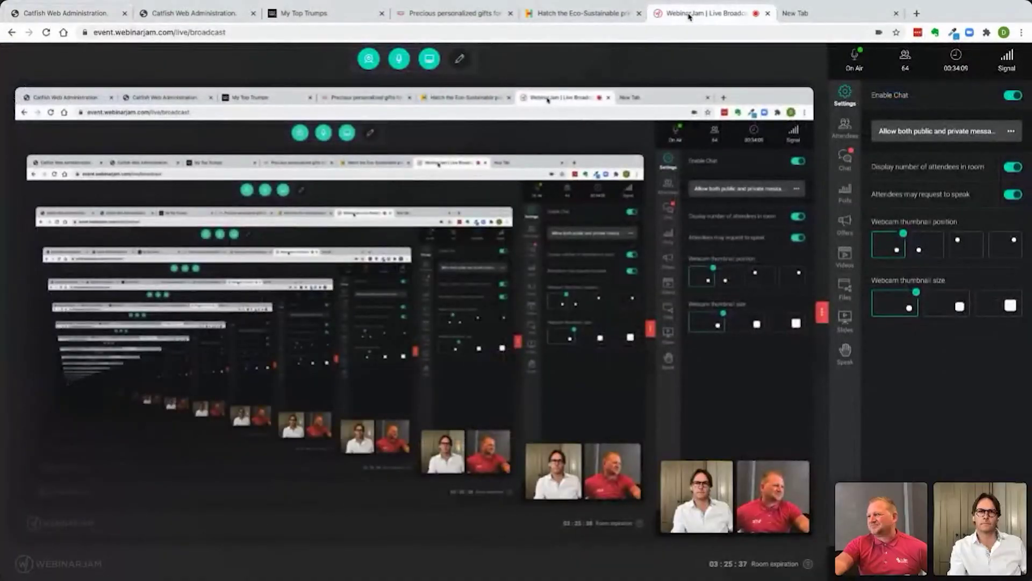
click(429, 58)
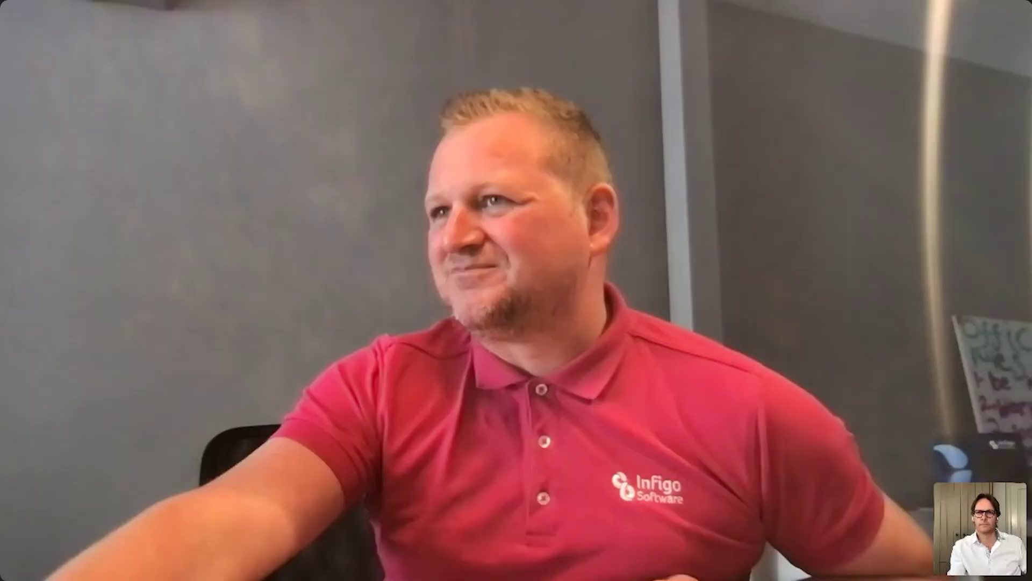